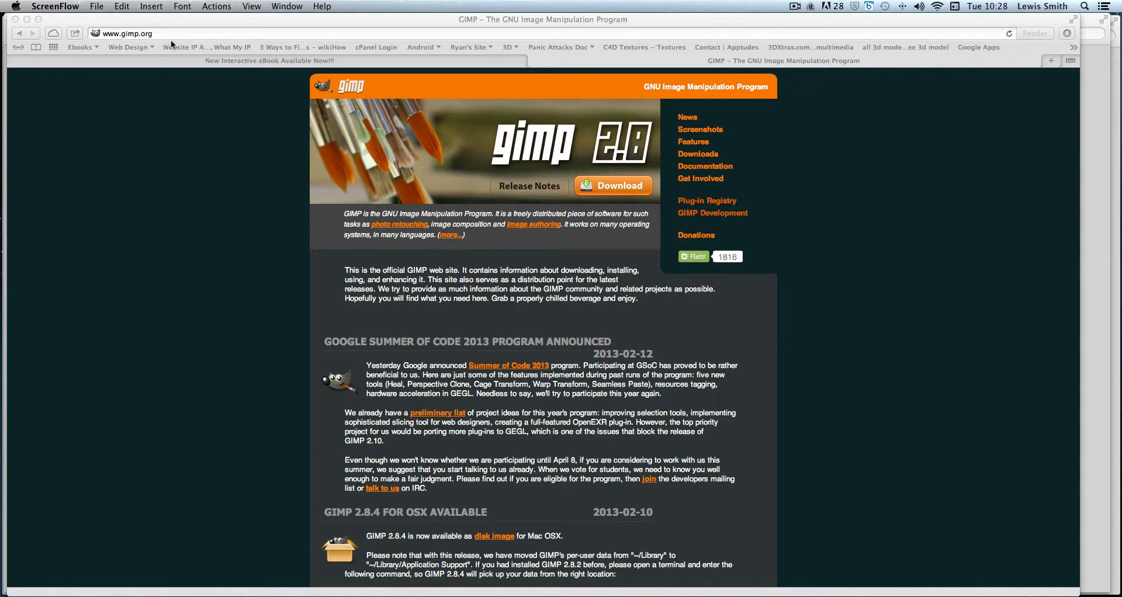
Open the Betty.png reference image in Preview and launch GIMP
click(158, 31)
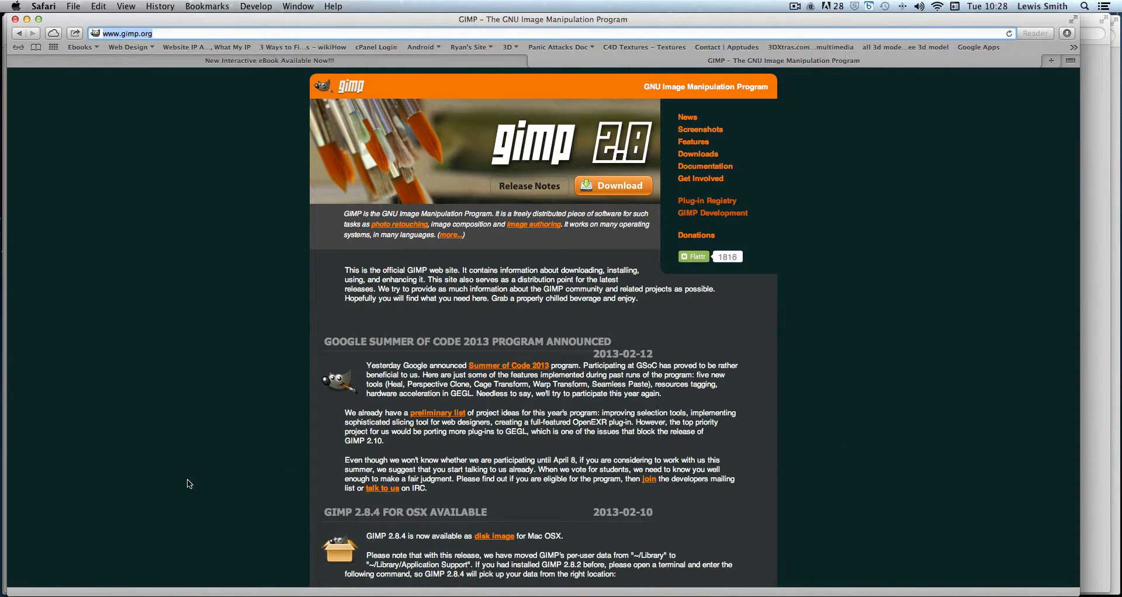
mouse_move(485, 594)
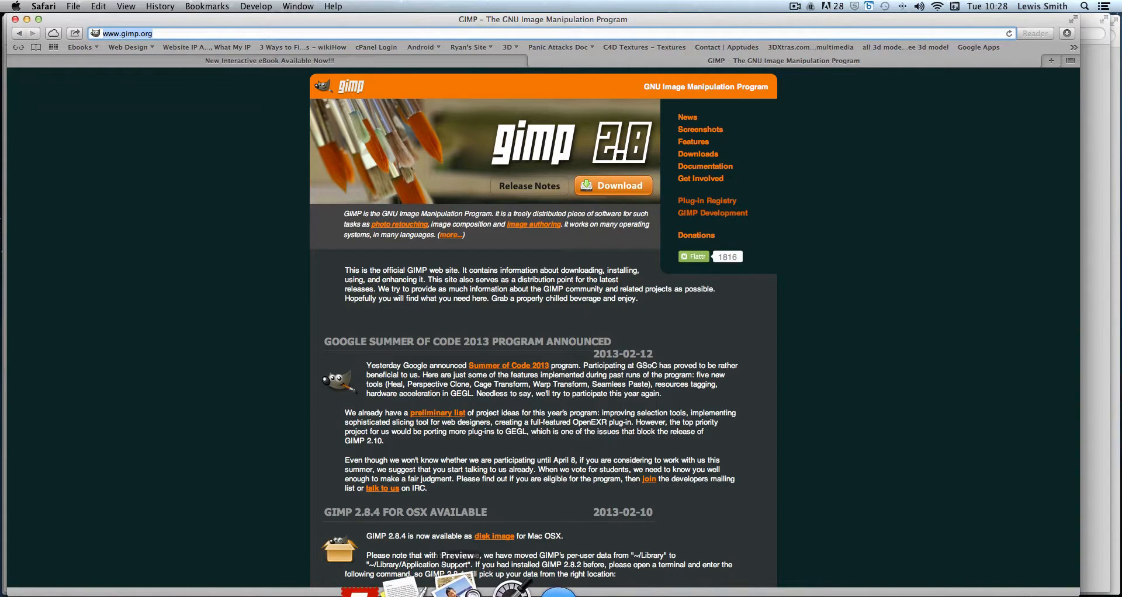
click(430, 592)
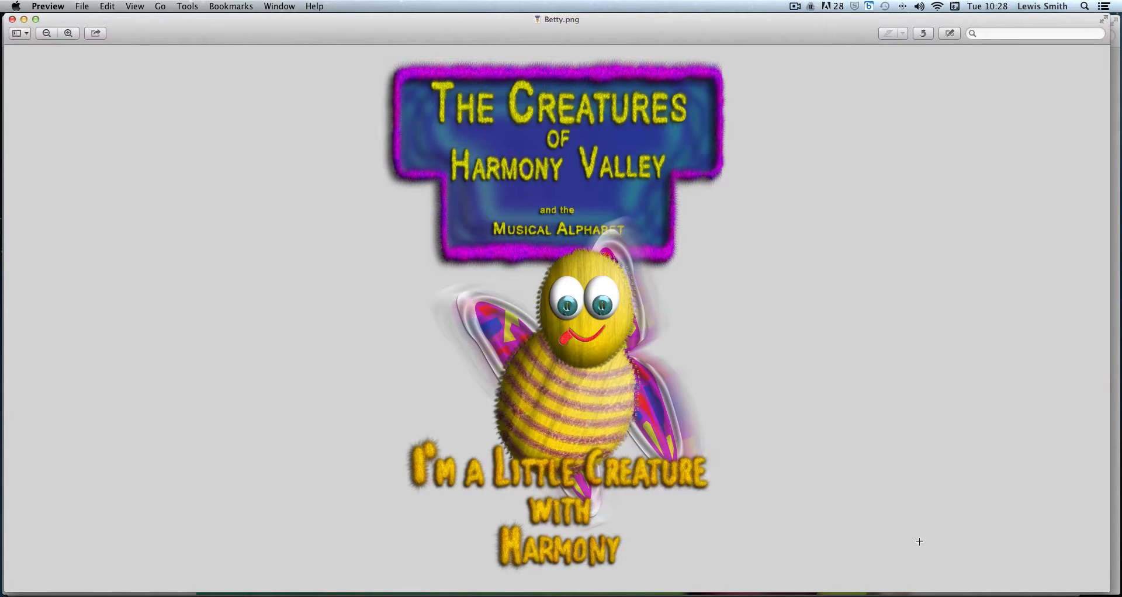
mouse_move(979, 592)
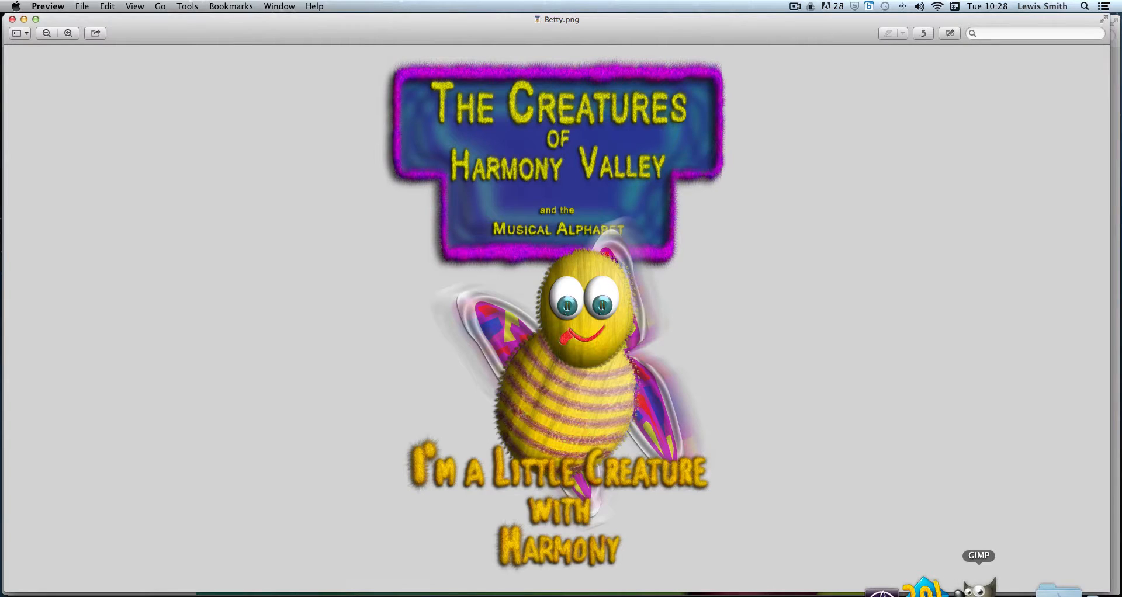
click(979, 590)
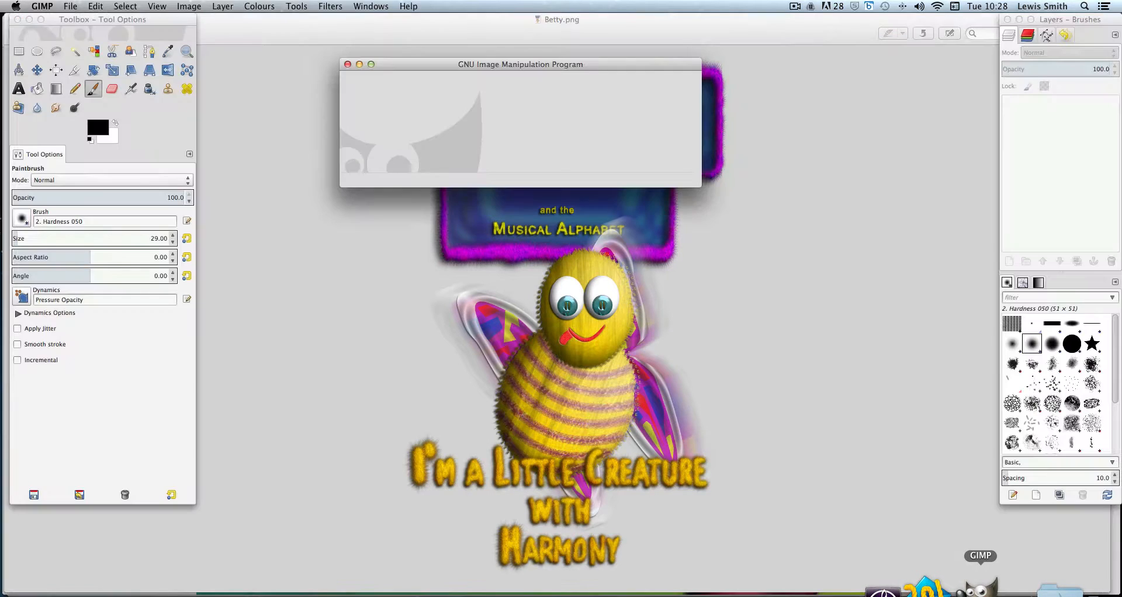
Create a new 640 × 400 pixel image
click(69, 6)
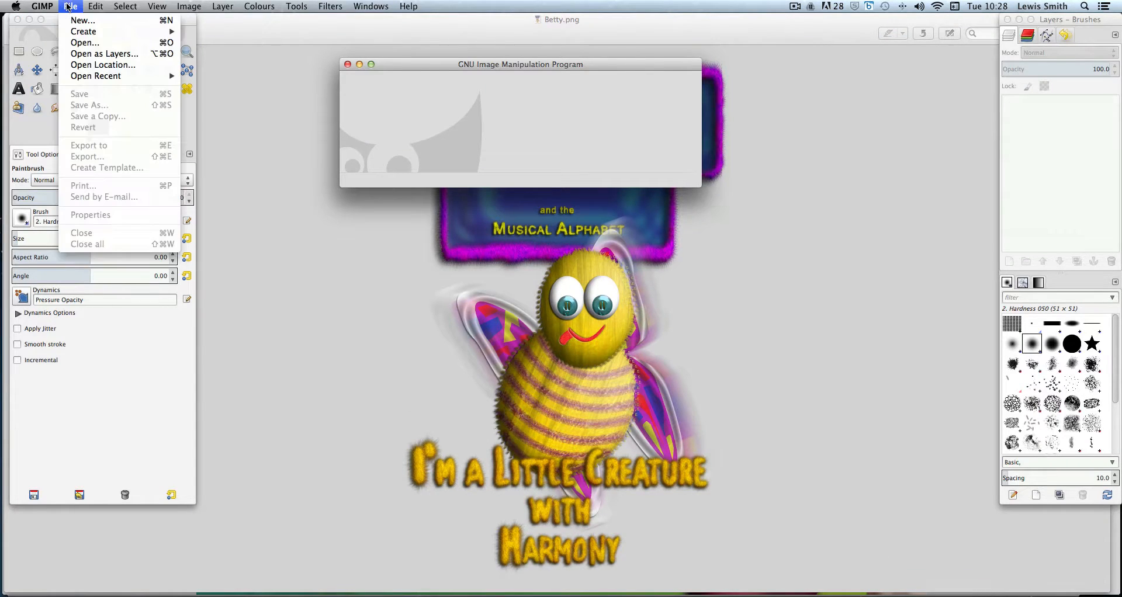
click(75, 21)
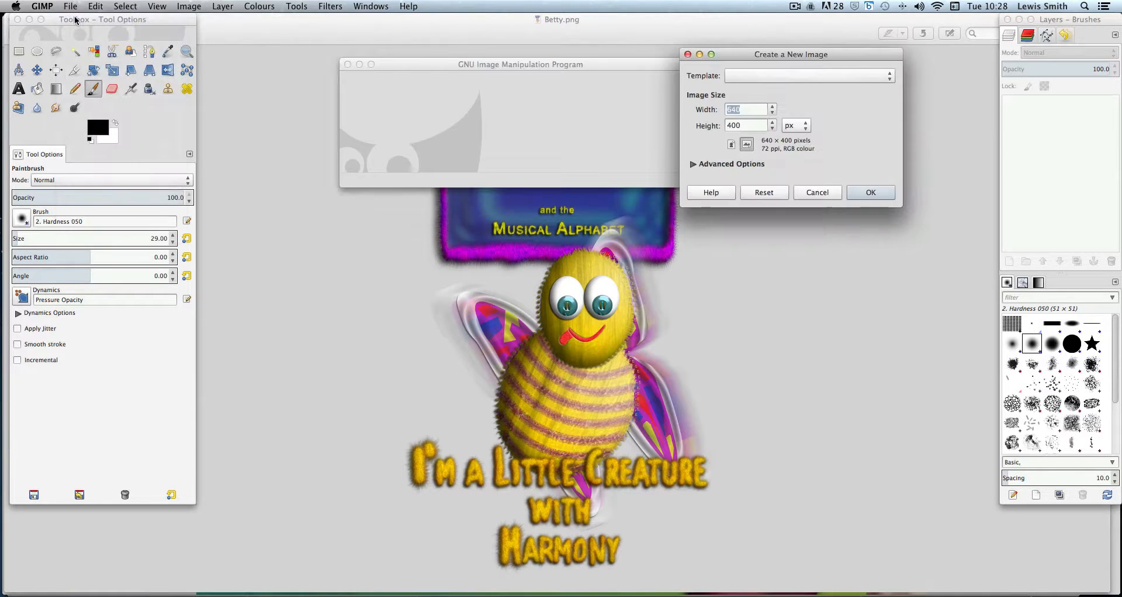
click(882, 194)
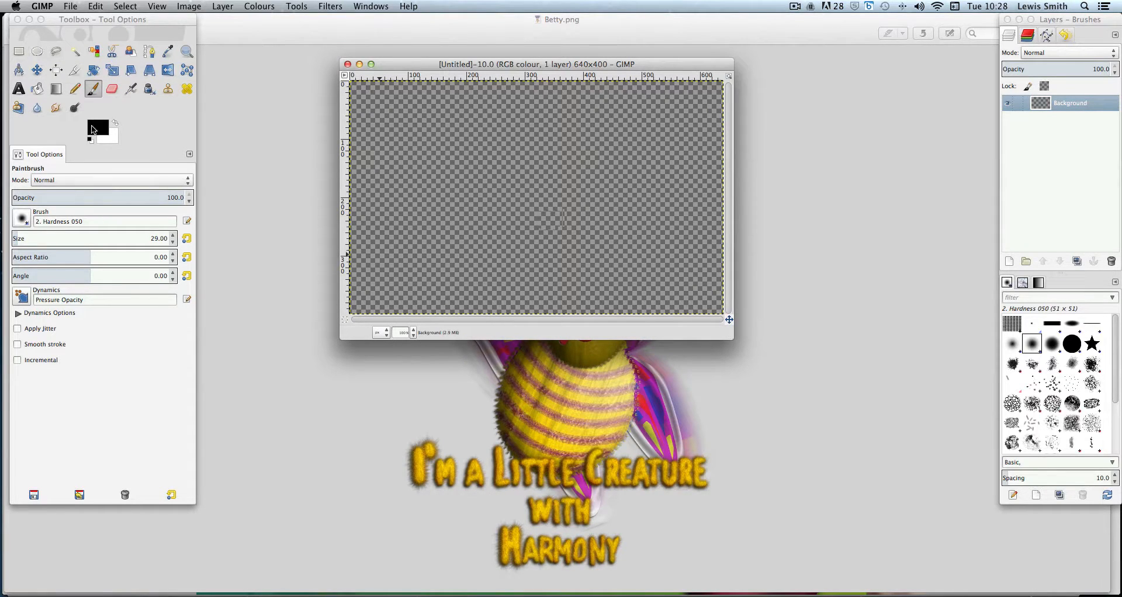
Set the foreground colour to orange, HTML notation e8ab06
click(97, 128)
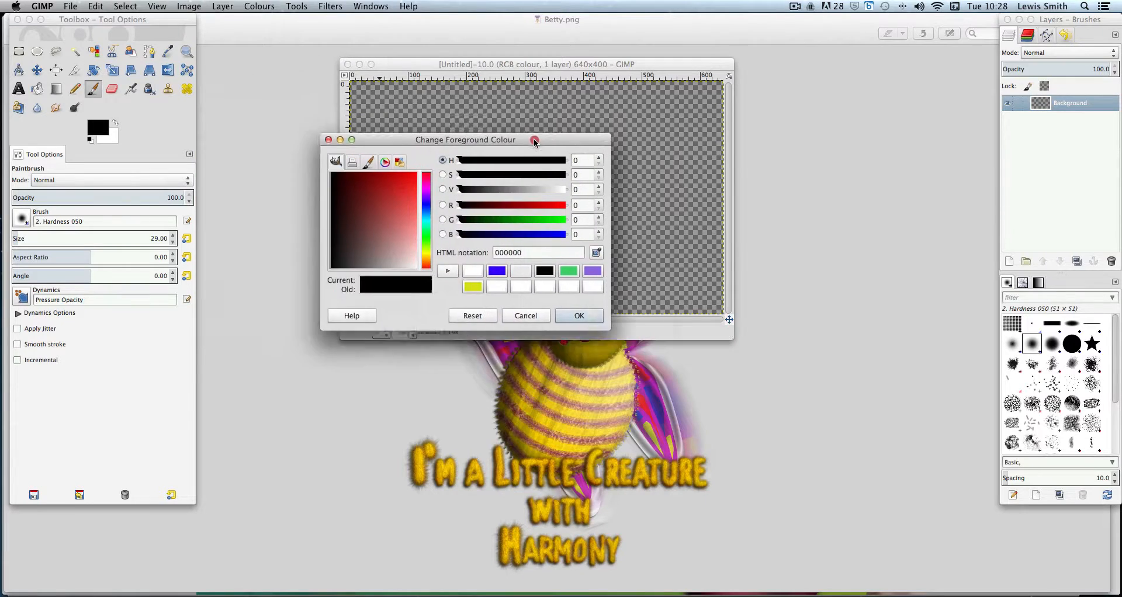
drag(468, 288, 469, 282)
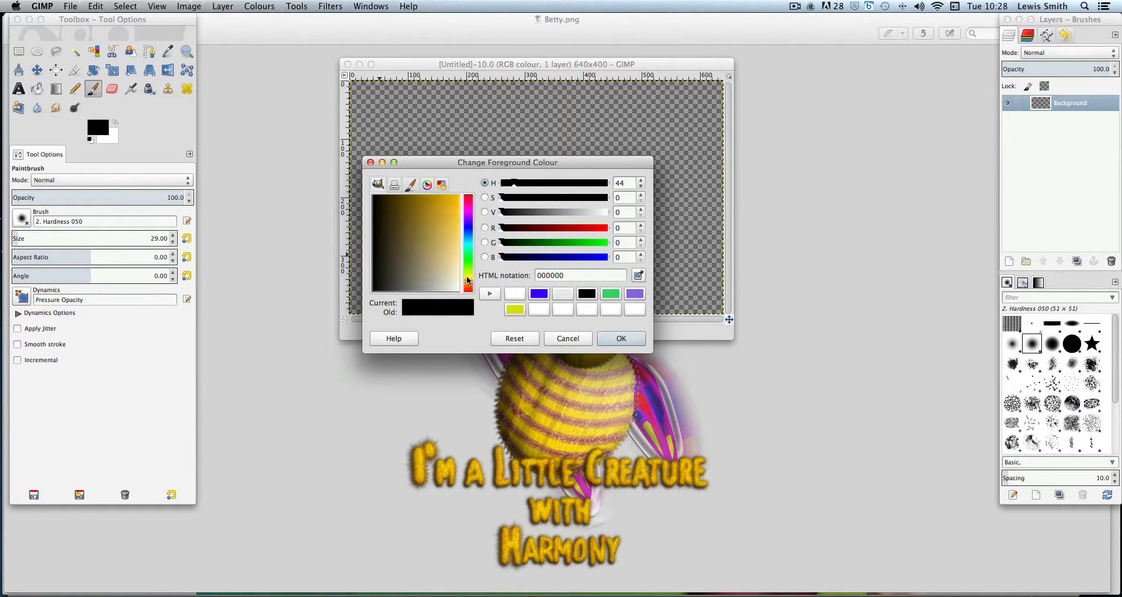
drag(453, 220, 453, 200)
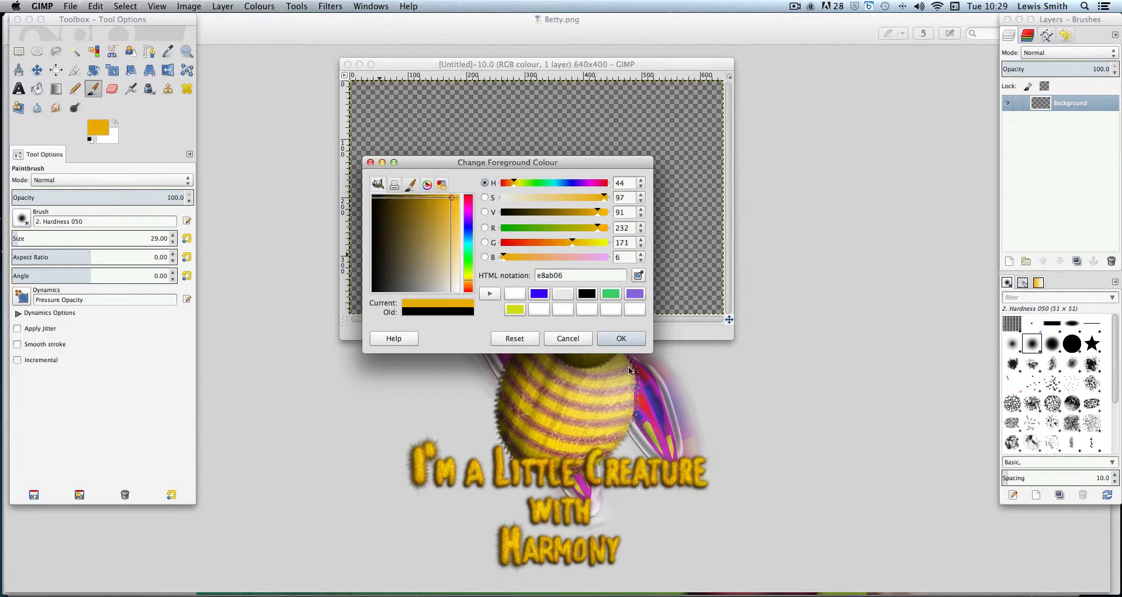
click(633, 340)
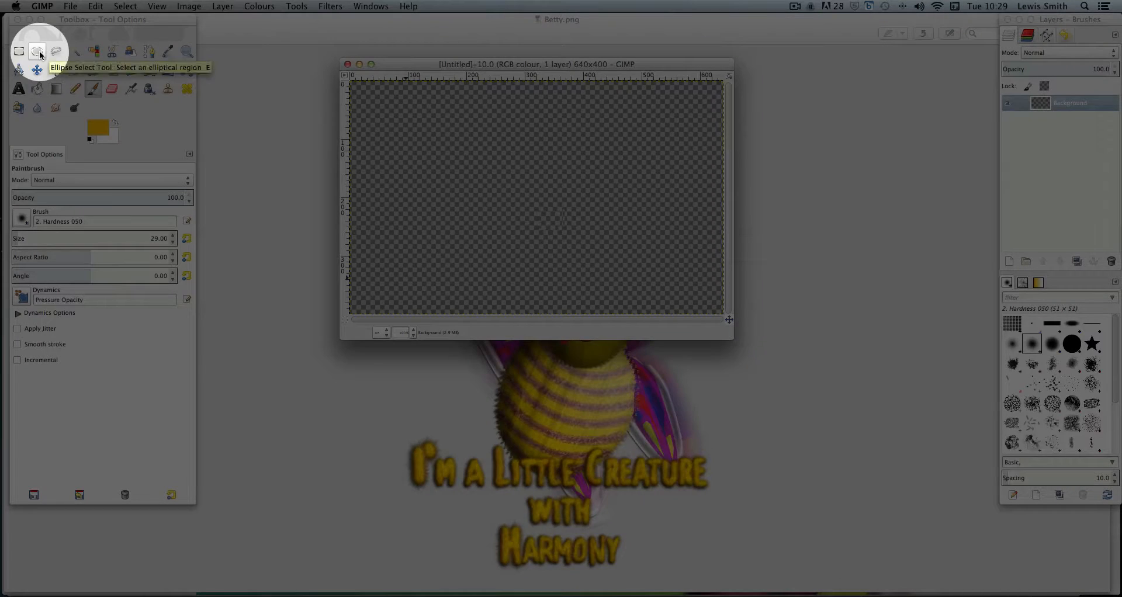
Fill an elliptical selection about 347 × 230 px in the canvas centre with the foreground colour and remove the selection
click(37, 52)
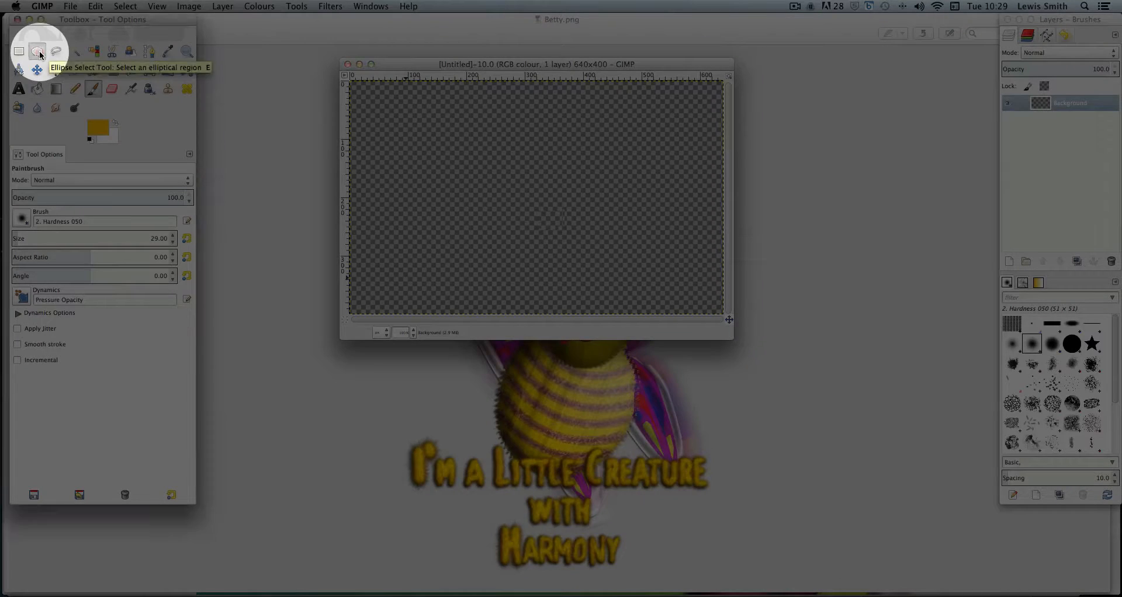
drag(438, 128, 650, 269)
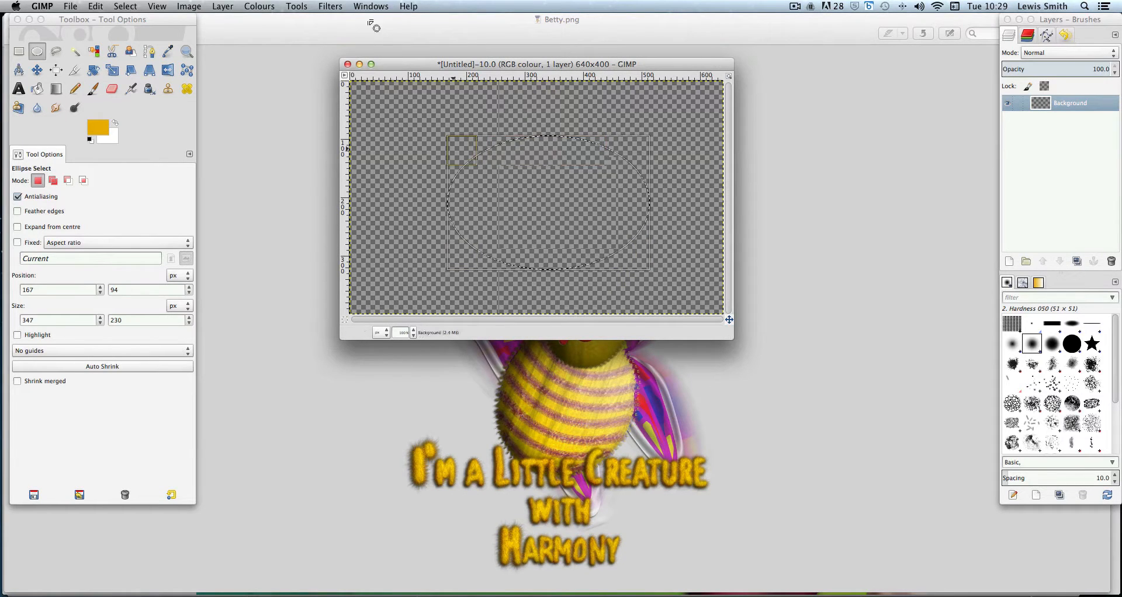
click(96, 7)
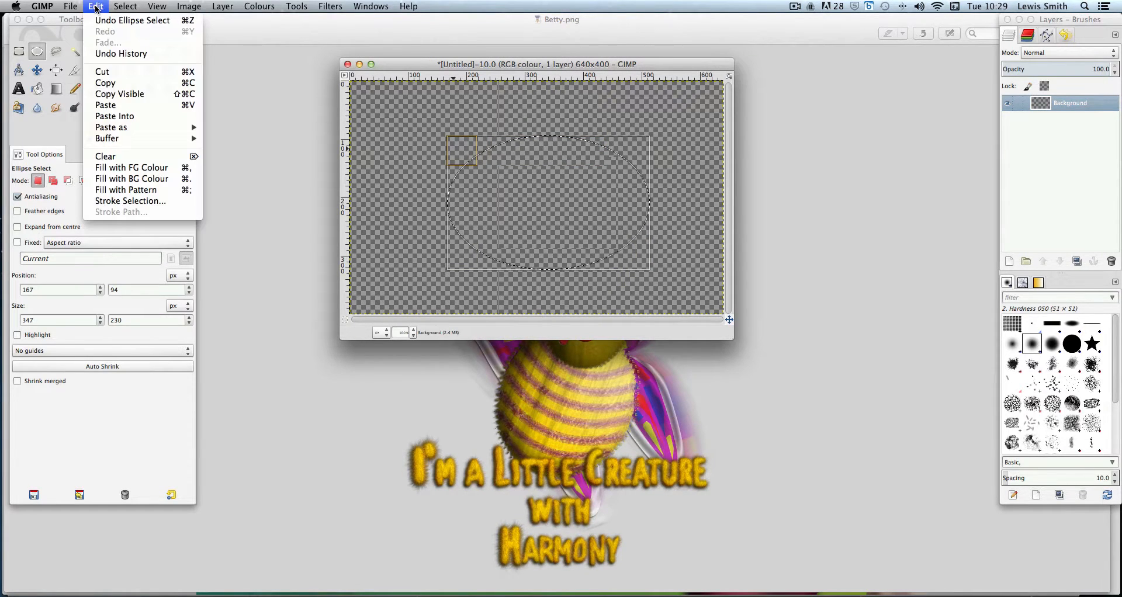
click(144, 170)
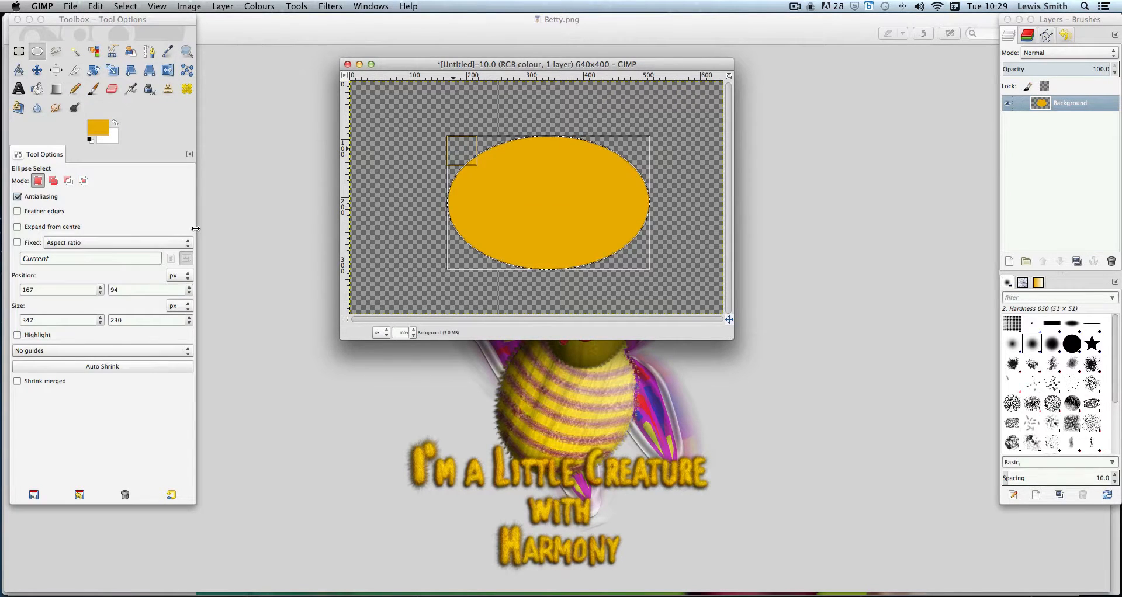
click(125, 7)
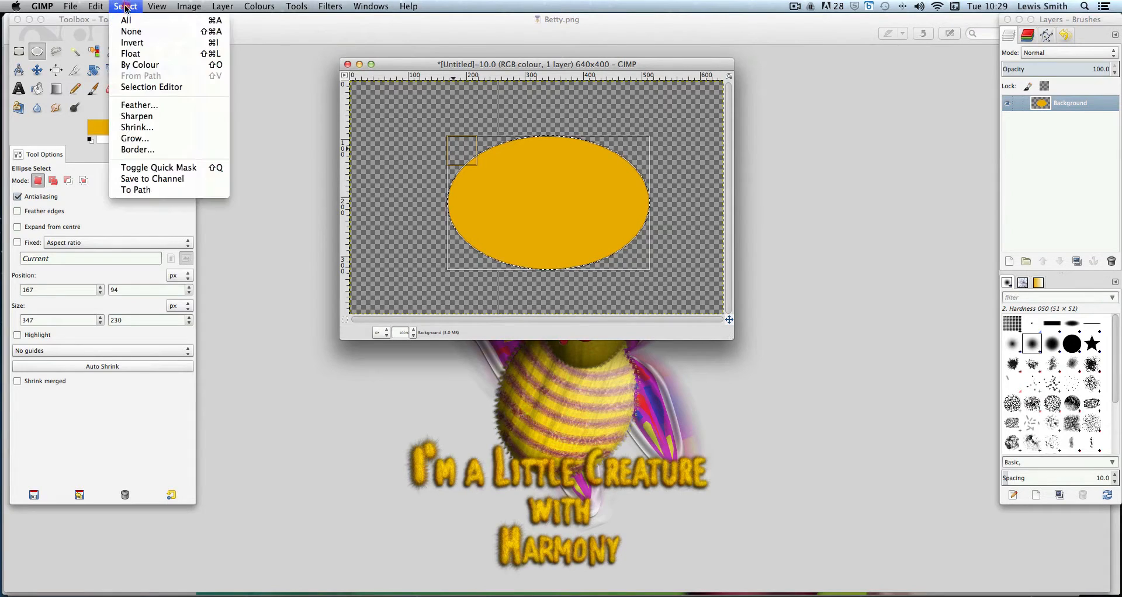
click(130, 34)
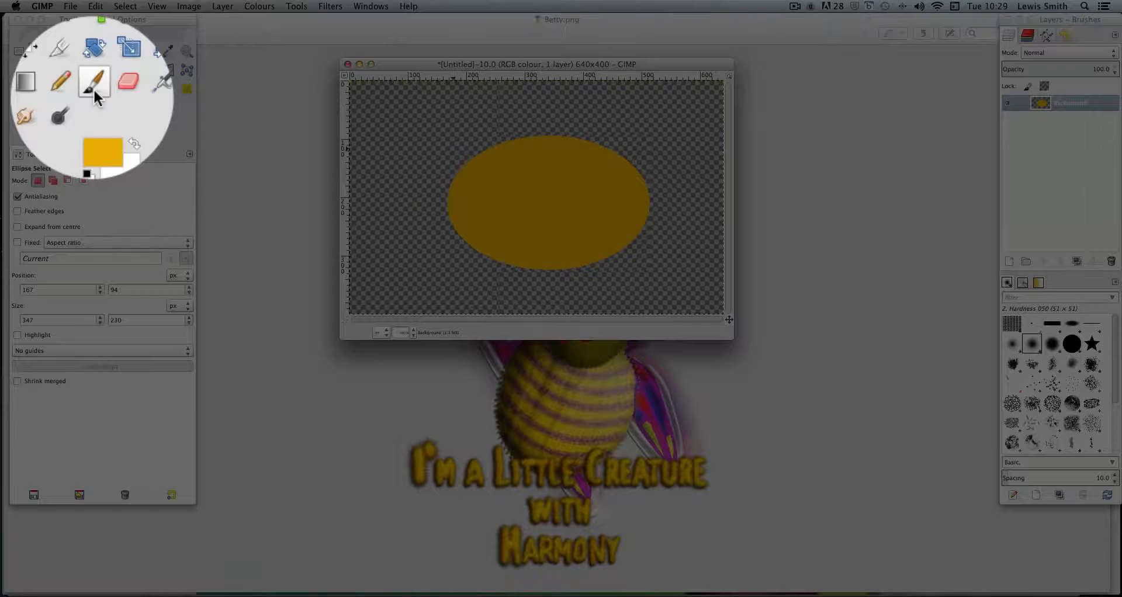
Choose the Paintbrush with the Acrylic 02 brush and set its size to about 75
click(93, 89)
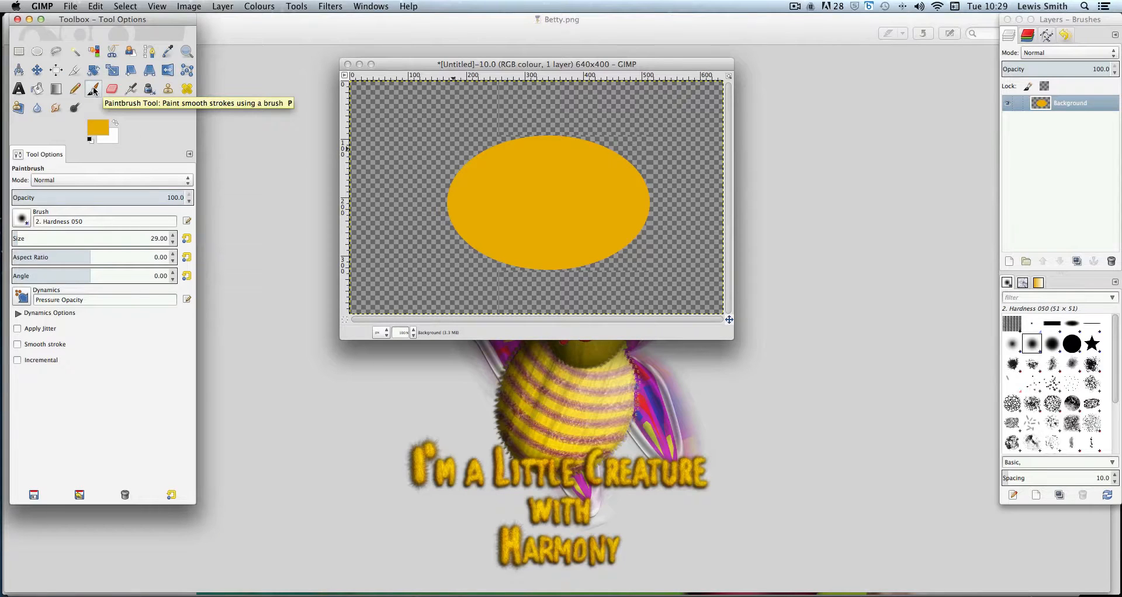
click(1034, 366)
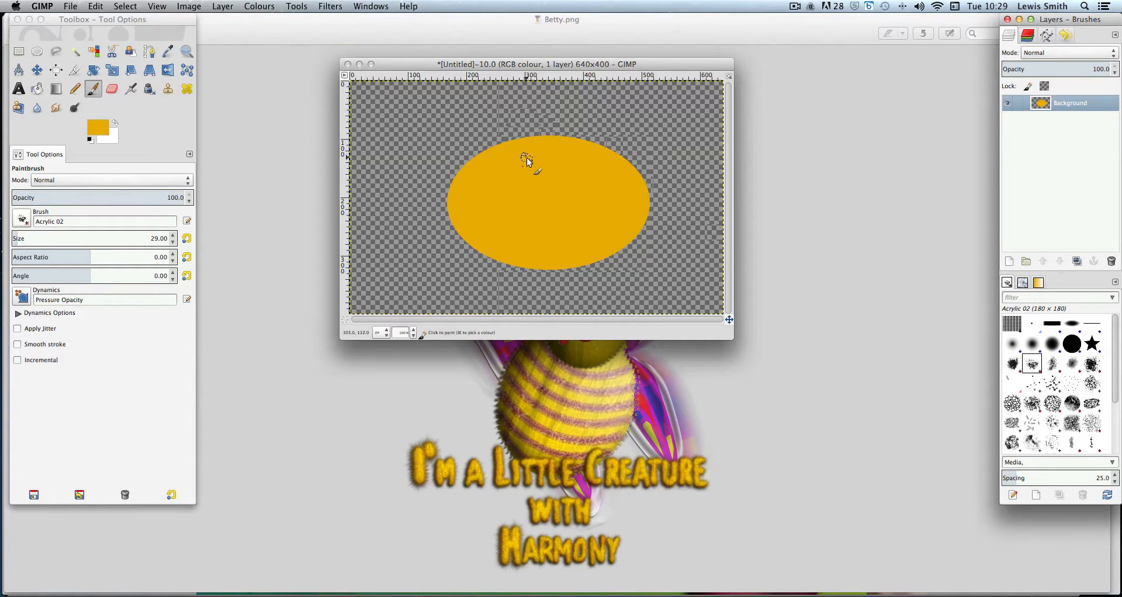
click(1052, 363)
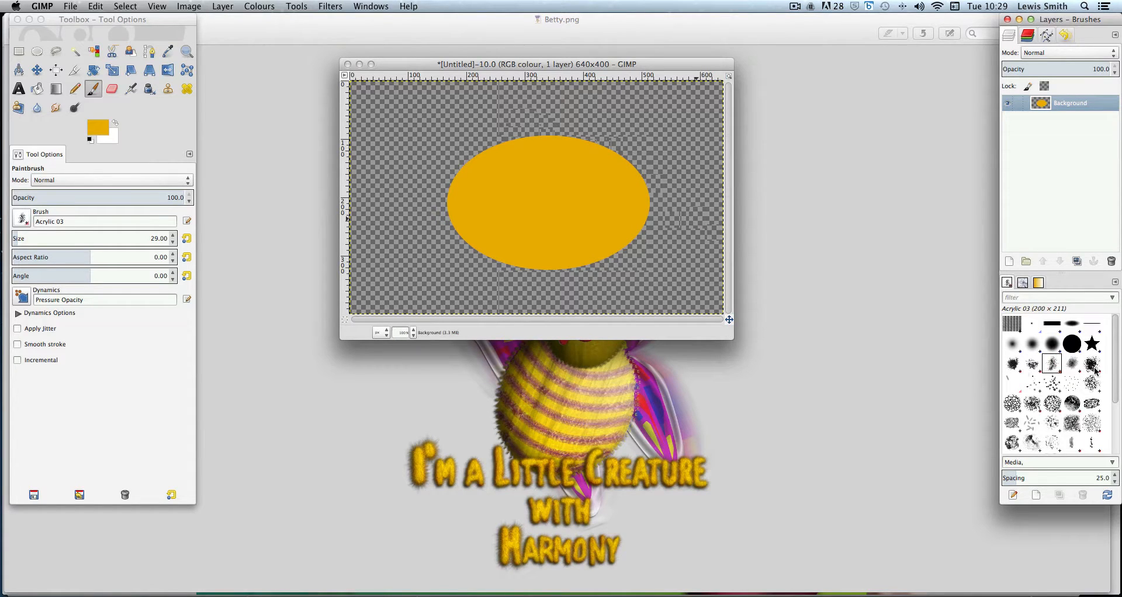
click(1014, 364)
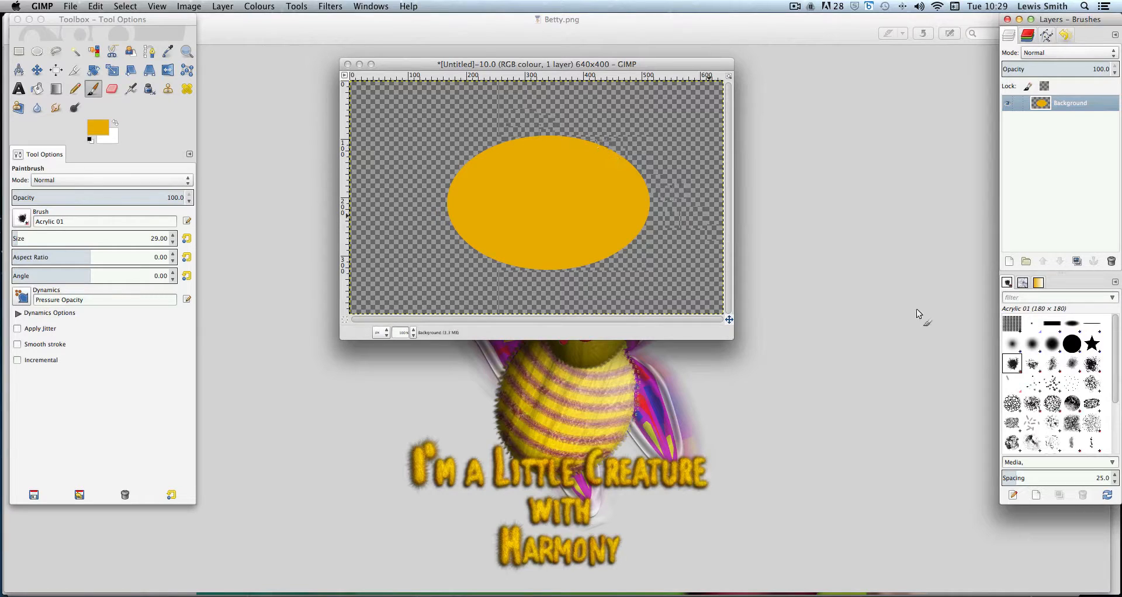
click(1032, 365)
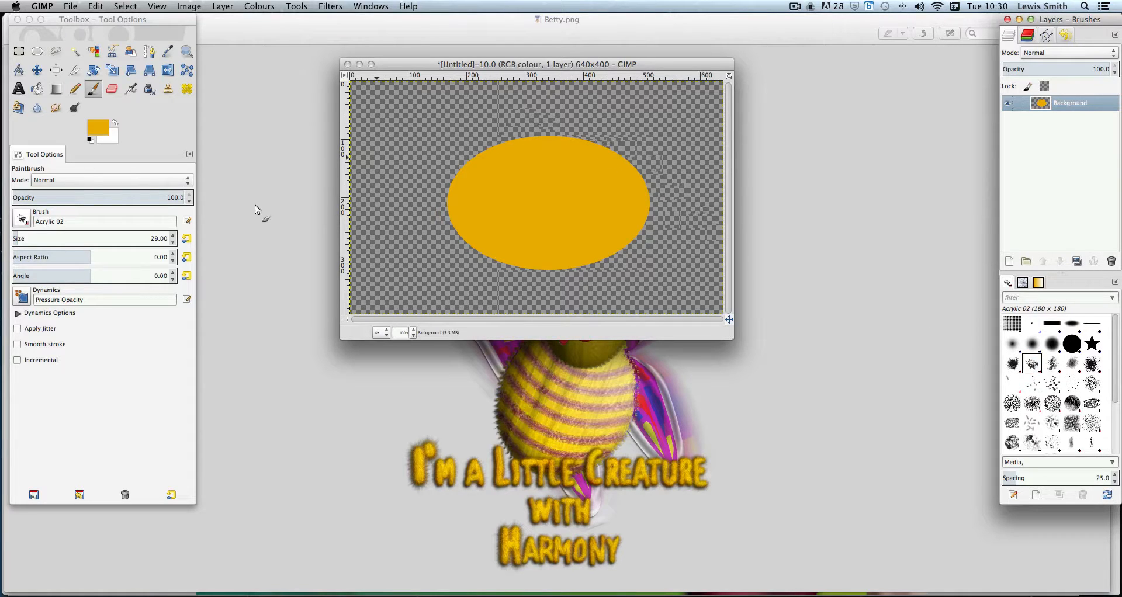
drag(151, 238, 30, 240)
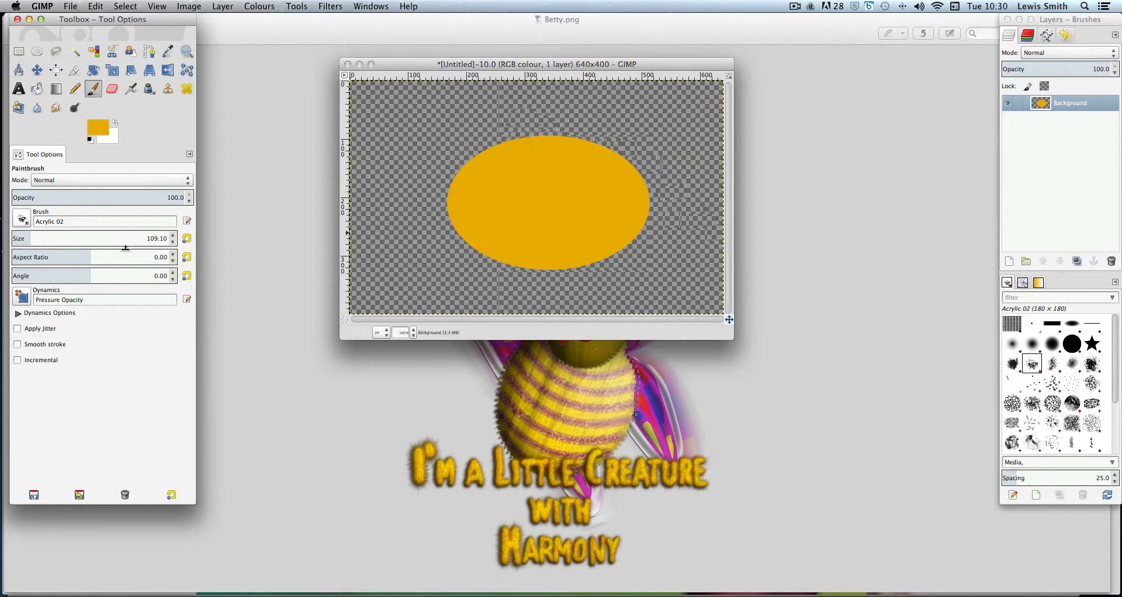
click(25, 236)
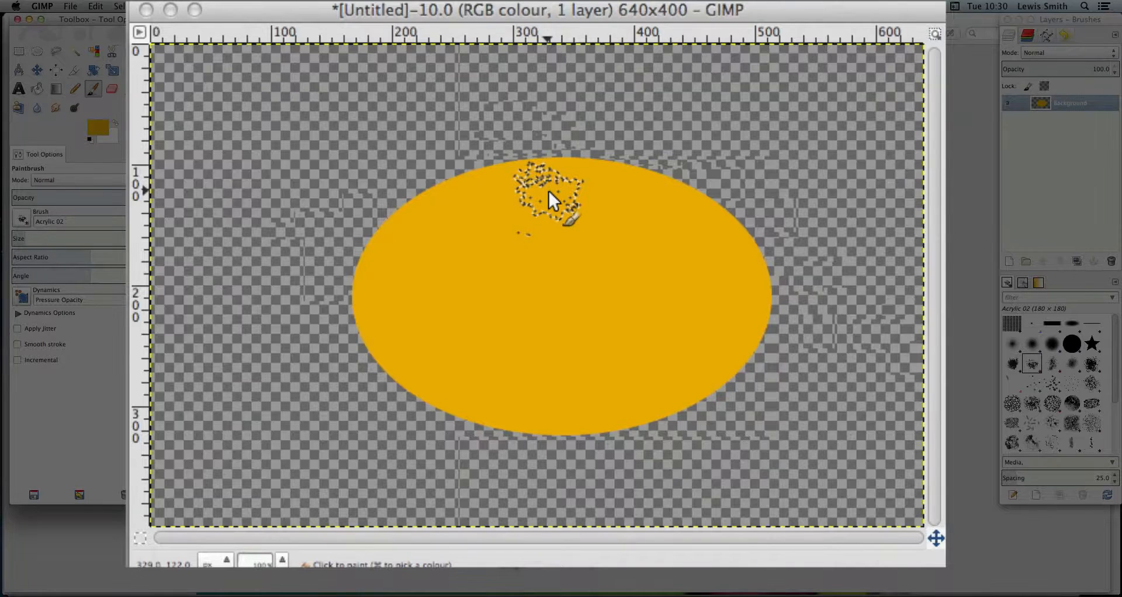
Paint rough acrylic strokes all around the edge of the orange ellipse
click(541, 147)
mouse_move(535, 175)
mouse_down()
mouse_move(486, 185)
mouse_move(534, 181)
mouse_move(479, 185)
mouse_move(503, 182)
mouse_move(432, 208)
mouse_move(450, 217)
mouse_move(476, 181)
mouse_move(420, 224)
mouse_move(454, 201)
mouse_move(407, 221)
mouse_move(411, 239)
mouse_move(407, 228)
mouse_move(383, 261)
mouse_move(407, 255)
mouse_move(393, 255)
mouse_move(385, 279)
mouse_move(380, 263)
mouse_move(361, 291)
mouse_move(392, 287)
mouse_move(378, 305)
mouse_move(395, 313)
mouse_move(385, 337)
mouse_move(380, 318)
mouse_move(421, 381)
mouse_move(503, 422)
mouse_move(586, 426)
mouse_move(624, 408)
mouse_move(587, 414)
mouse_move(656, 405)
mouse_move(641, 418)
mouse_move(661, 406)
mouse_move(646, 421)
mouse_move(563, 422)
mouse_move(693, 410)
mouse_move(710, 396)
mouse_move(758, 317)
mouse_move(749, 248)
mouse_move(695, 193)
mouse_move(530, 169)
mouse_move(601, 167)
mouse_move(667, 185)
mouse_move(566, 160)
mouse_move(420, 199)
mouse_move(379, 252)
mouse_move(374, 306)
mouse_move(396, 354)
mouse_move(633, 345)
mouse_move(704, 244)
mouse_move(708, 218)
mouse_move(735, 235)
mouse_move(529, 171)
mouse_move(708, 248)
mouse_move(744, 236)
mouse_move(374, 320)
mouse_up()
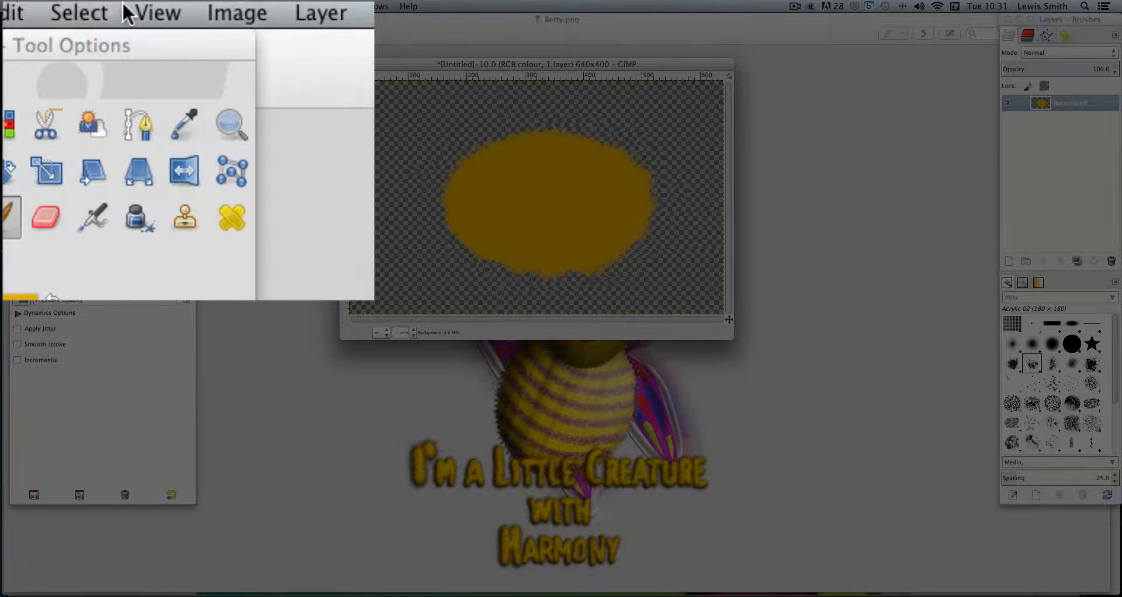
Select the orange painted shape by colour
click(125, 6)
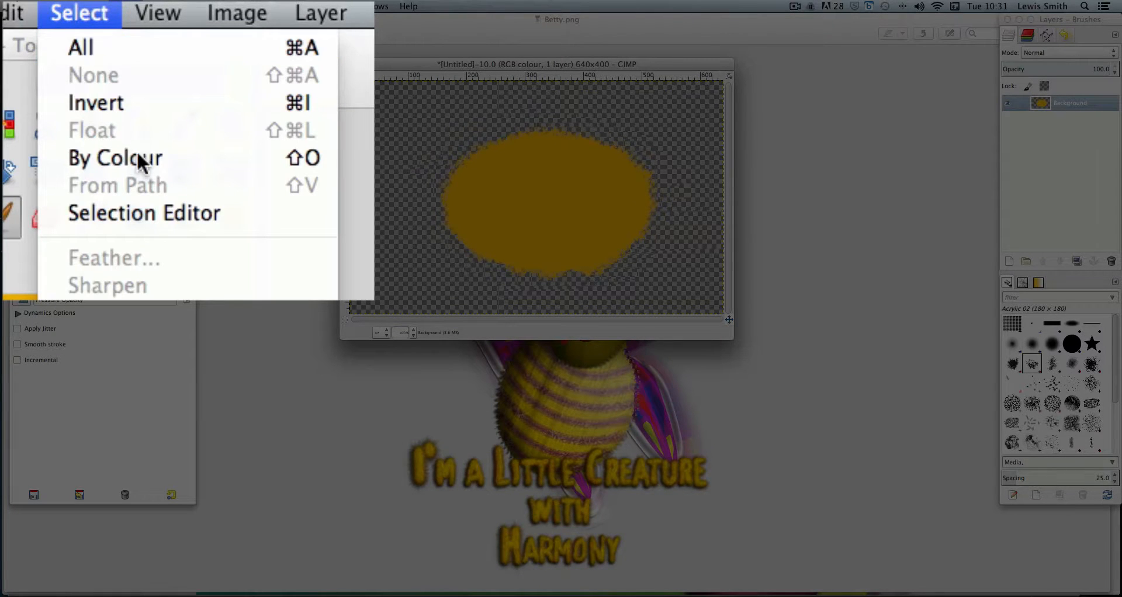
click(138, 156)
click(554, 185)
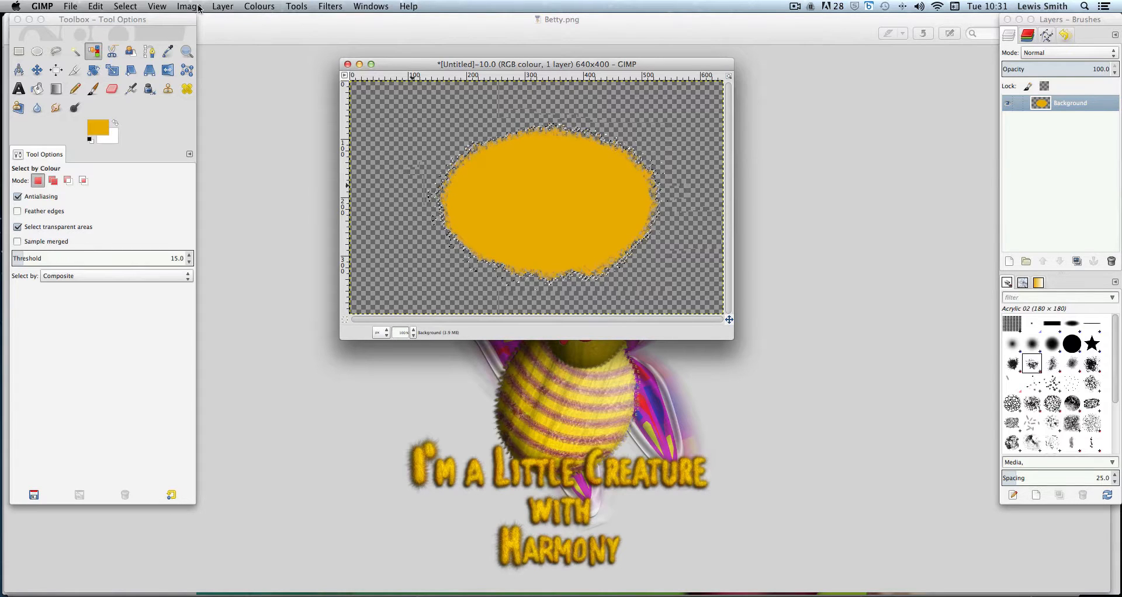
Add a new transparent layer the same size as the image
click(219, 7)
click(231, 21)
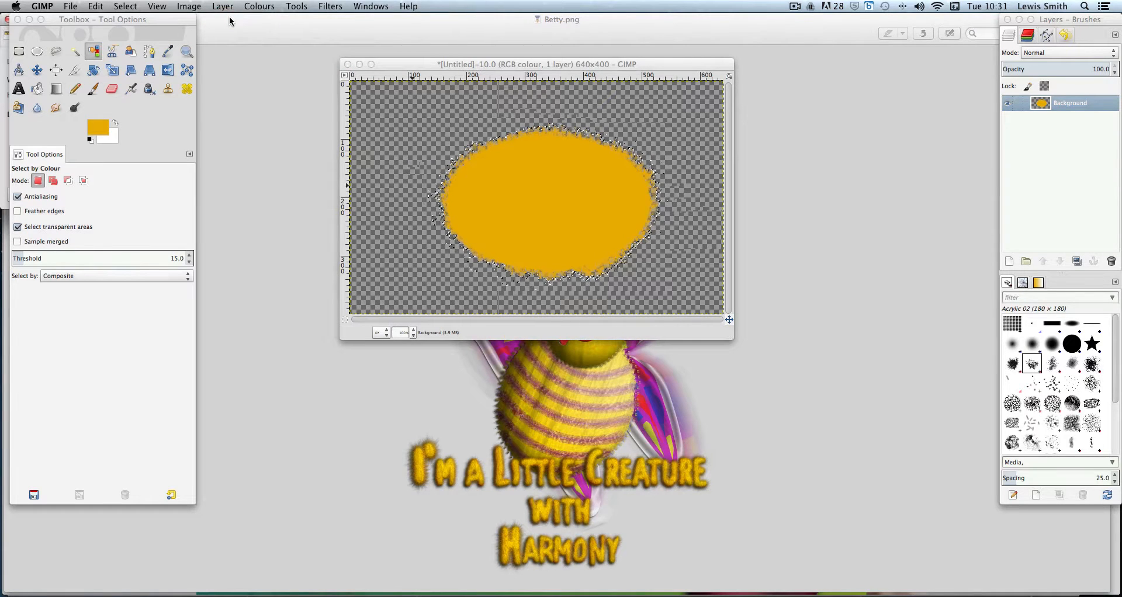
drag(141, 21, 231, 36)
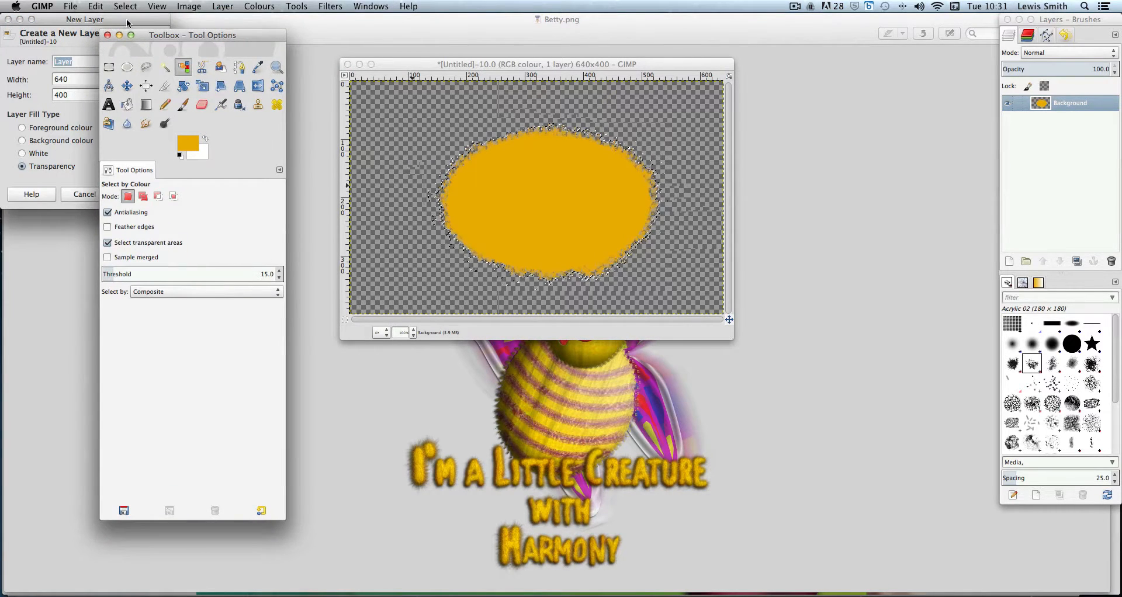
drag(161, 37, 215, 25)
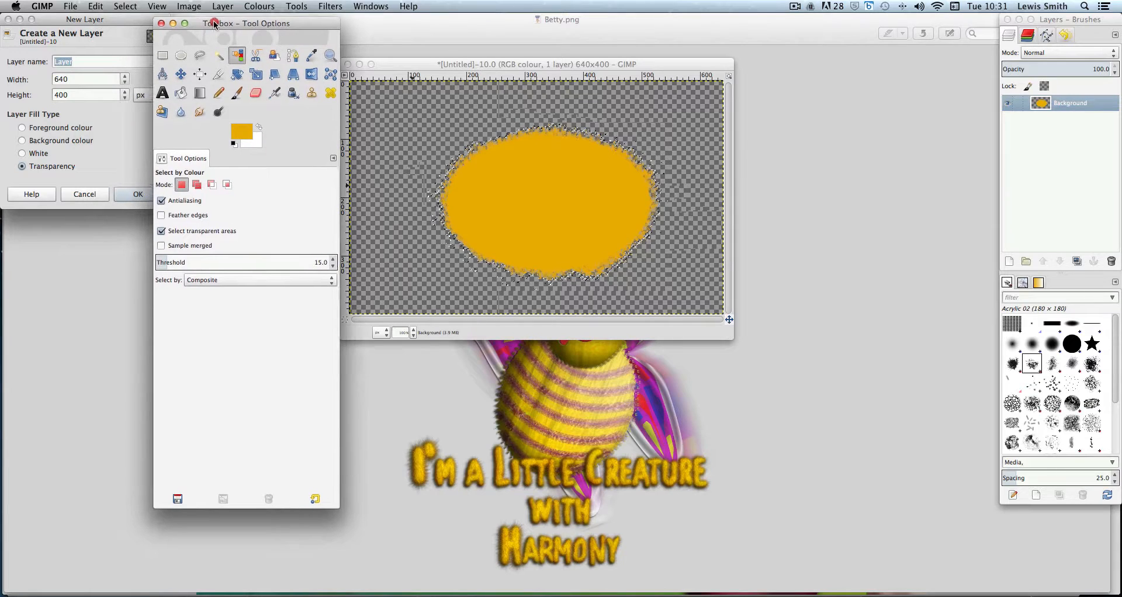
click(125, 195)
drag(300, 27, 166, 18)
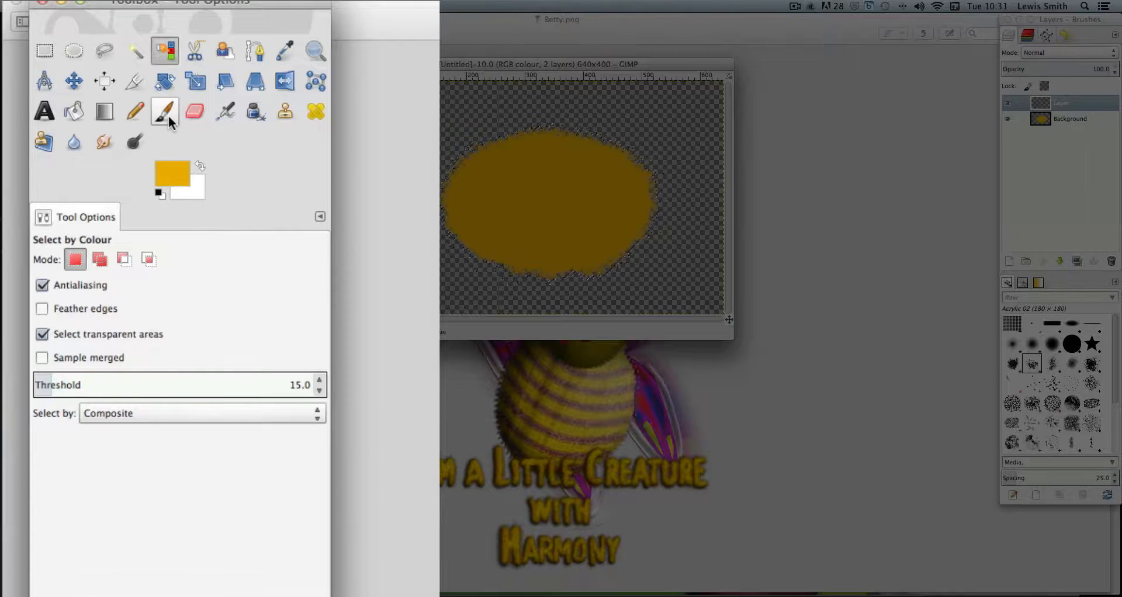
Choose the Bucket Fill tool and set its fill type to BG colour fill
click(106, 91)
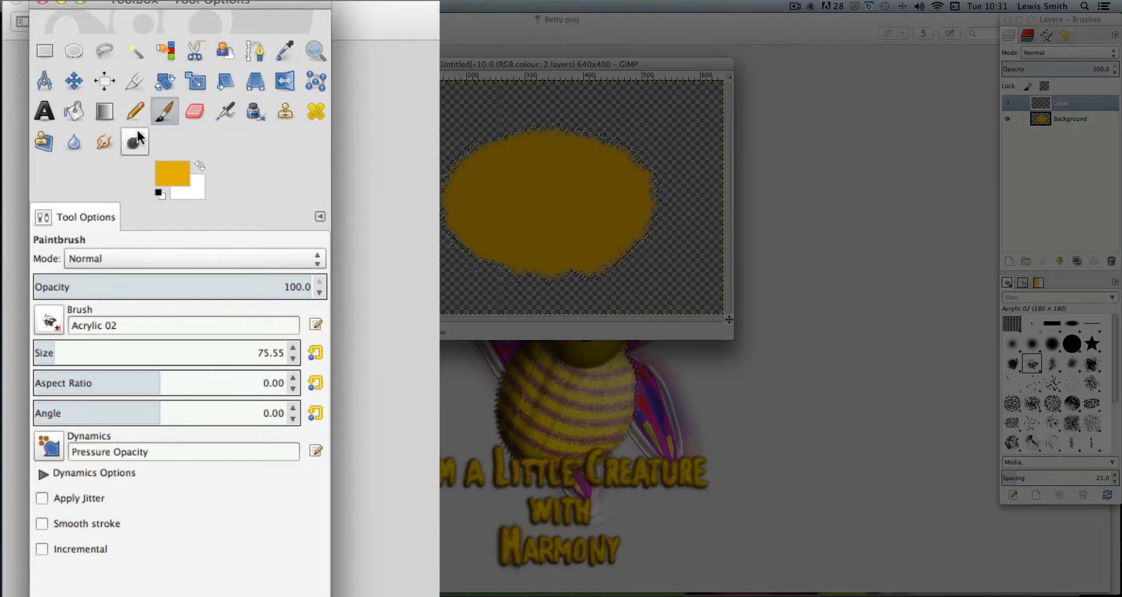
click(82, 119)
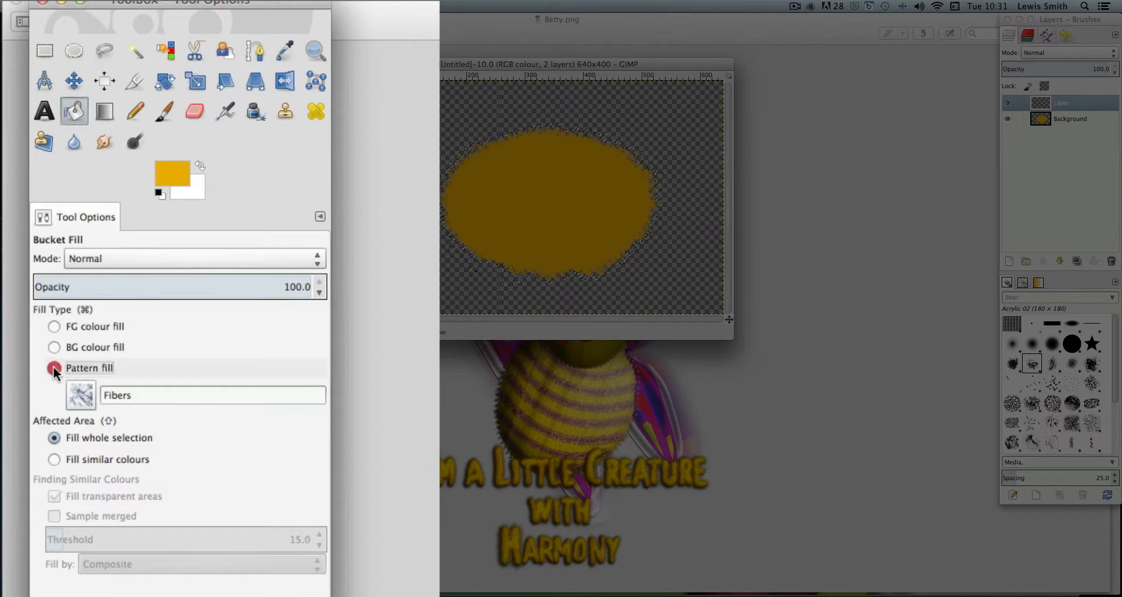
click(54, 326)
click(53, 347)
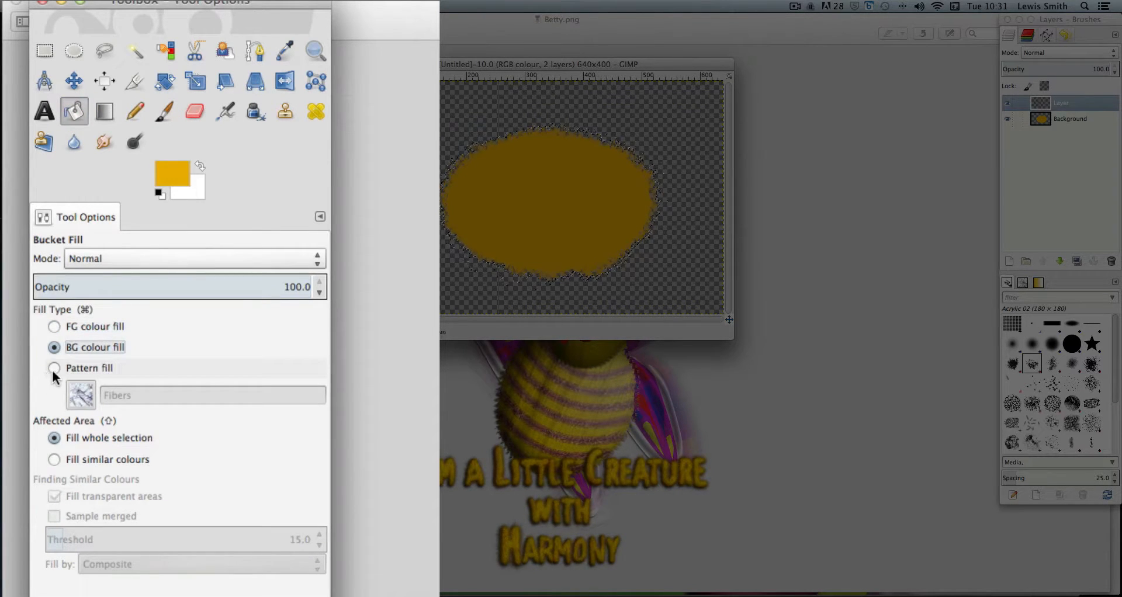
Set the Bucket Fill to Pattern fill using the Fibers pattern, filling the whole selection
click(50, 370)
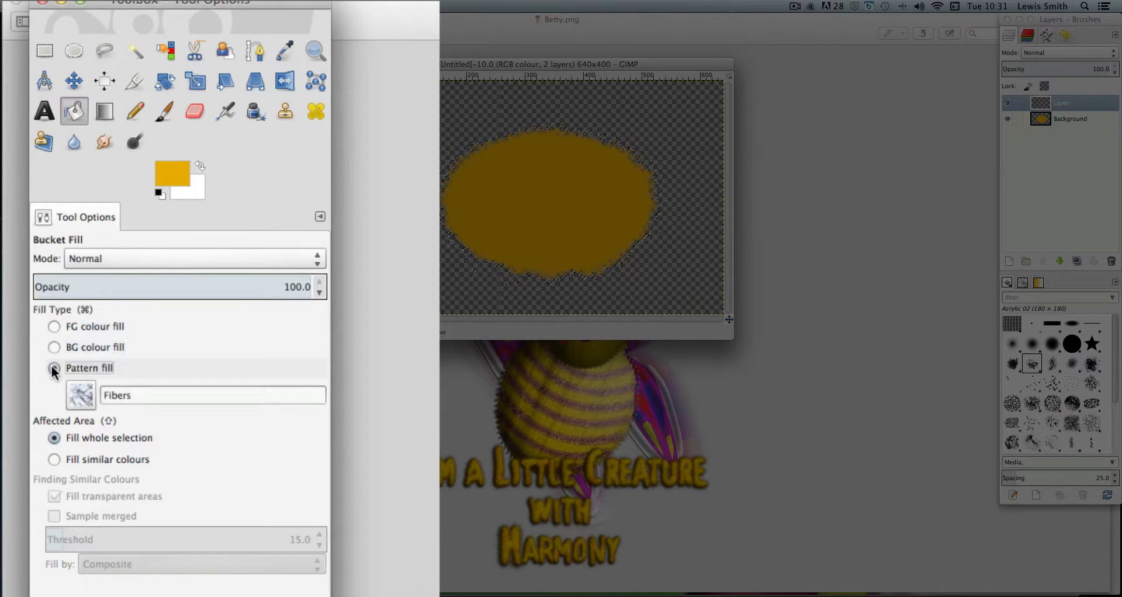
click(82, 396)
click(228, 432)
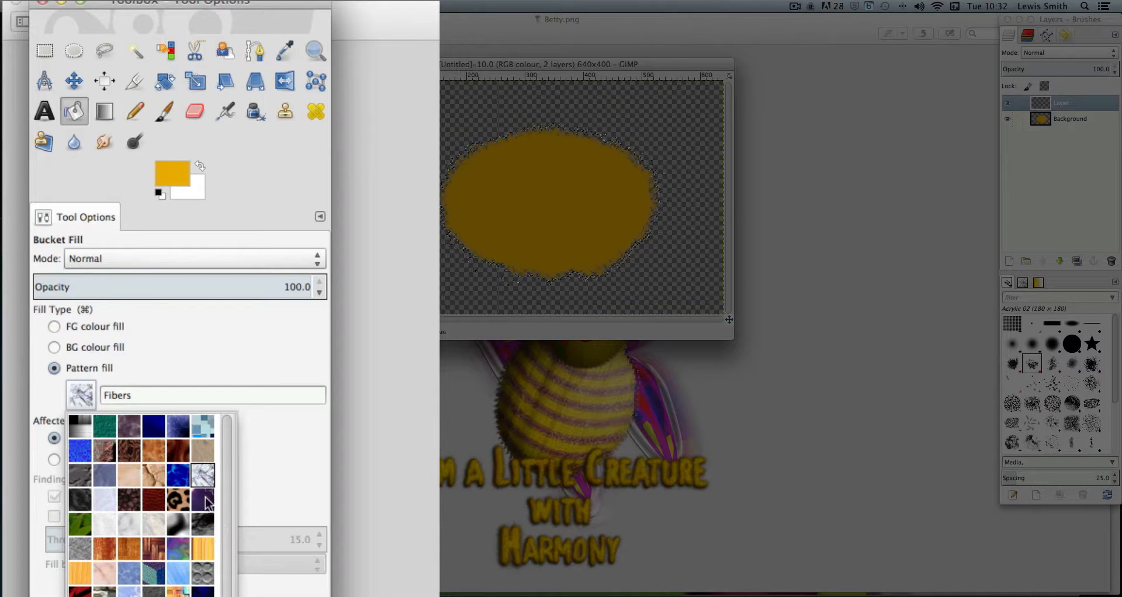
click(186, 350)
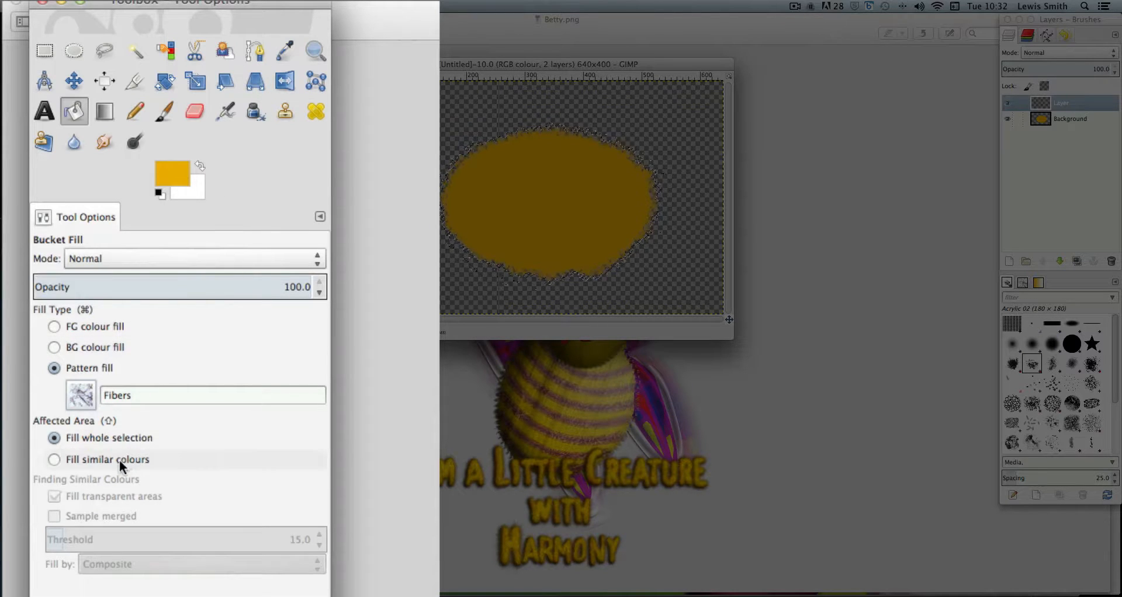
click(56, 437)
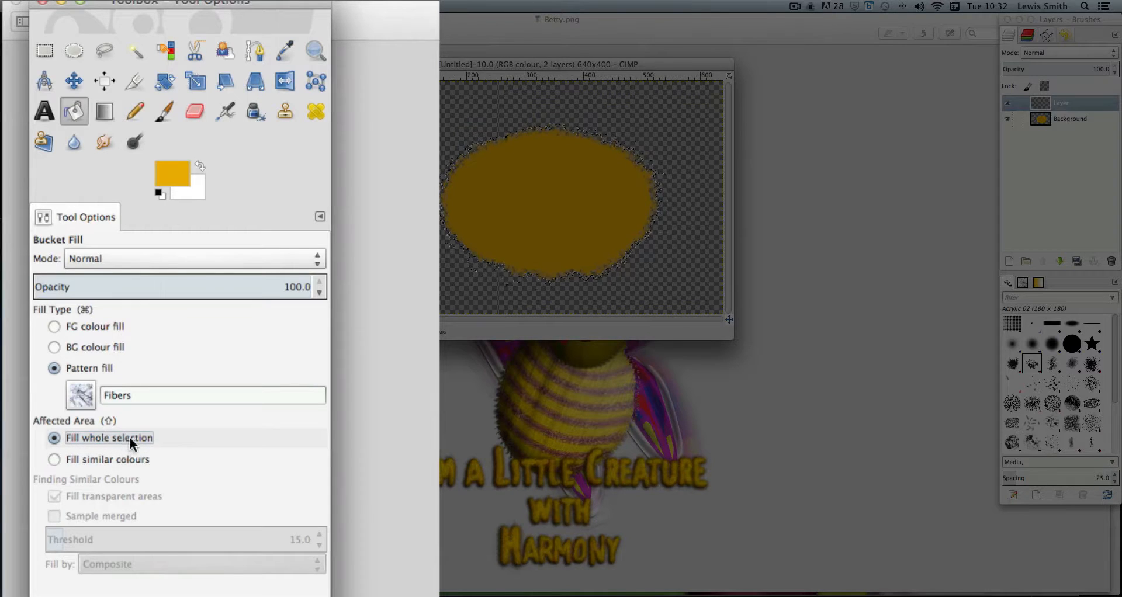
click(54, 460)
click(54, 438)
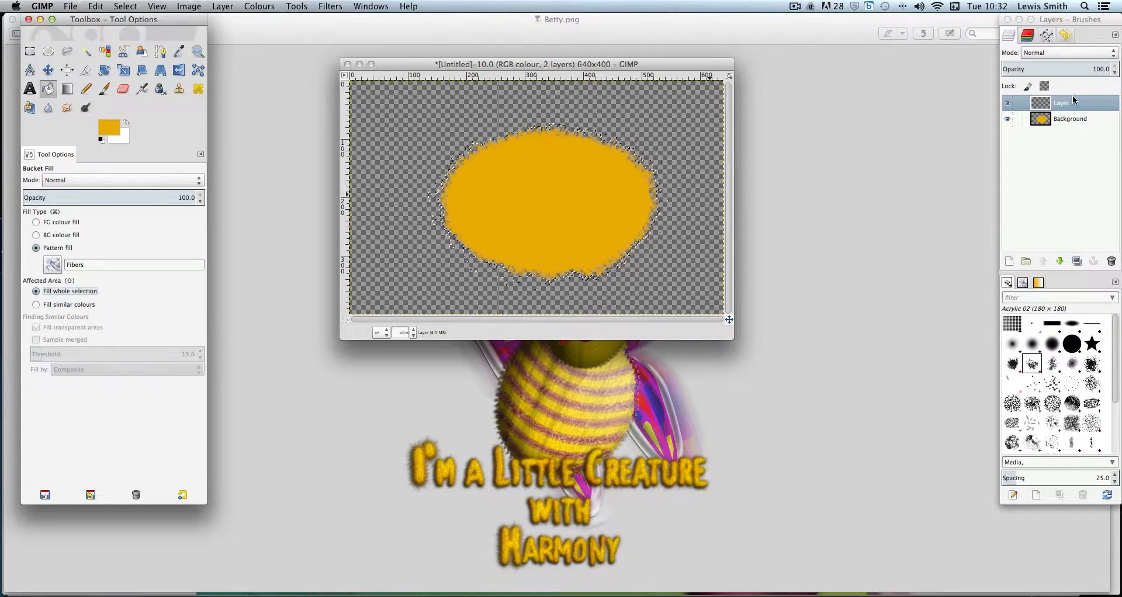
Fill the selection on the new transparent layer with the Fibers pattern
click(1075, 101)
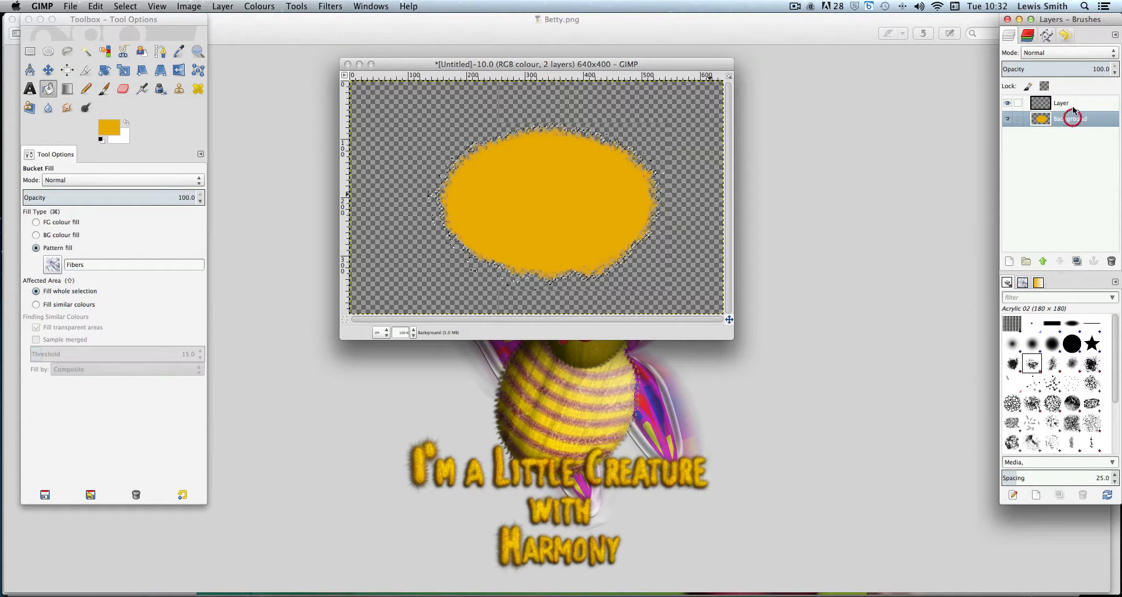
click(544, 188)
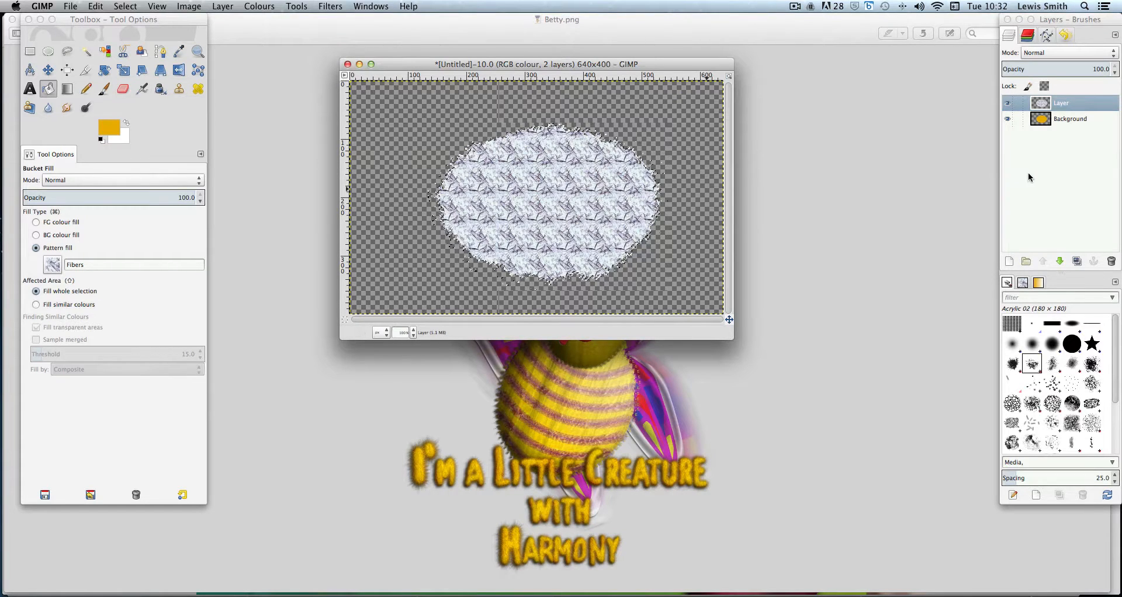
Set the pattern layer's blending mode to Overlay
click(1078, 54)
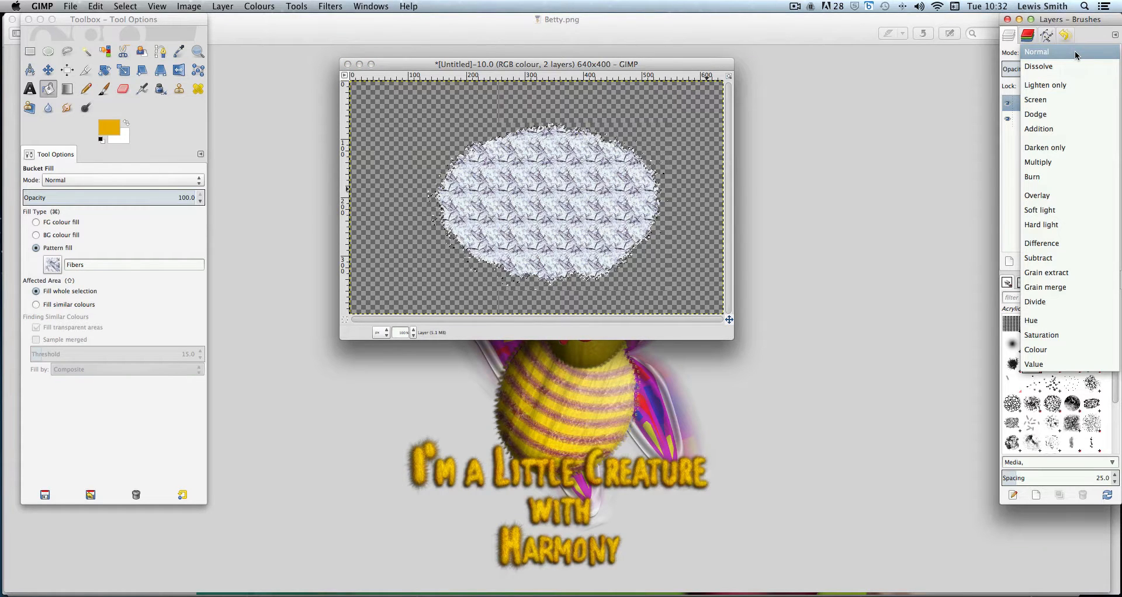
click(1068, 198)
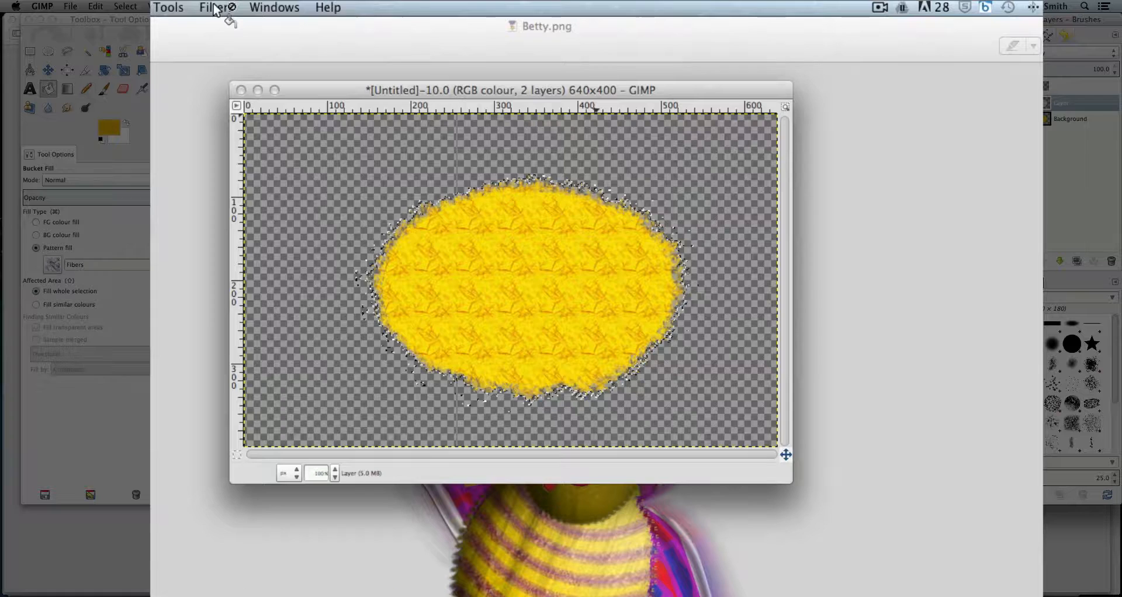
click(338, 8)
mouse_move(253, 101)
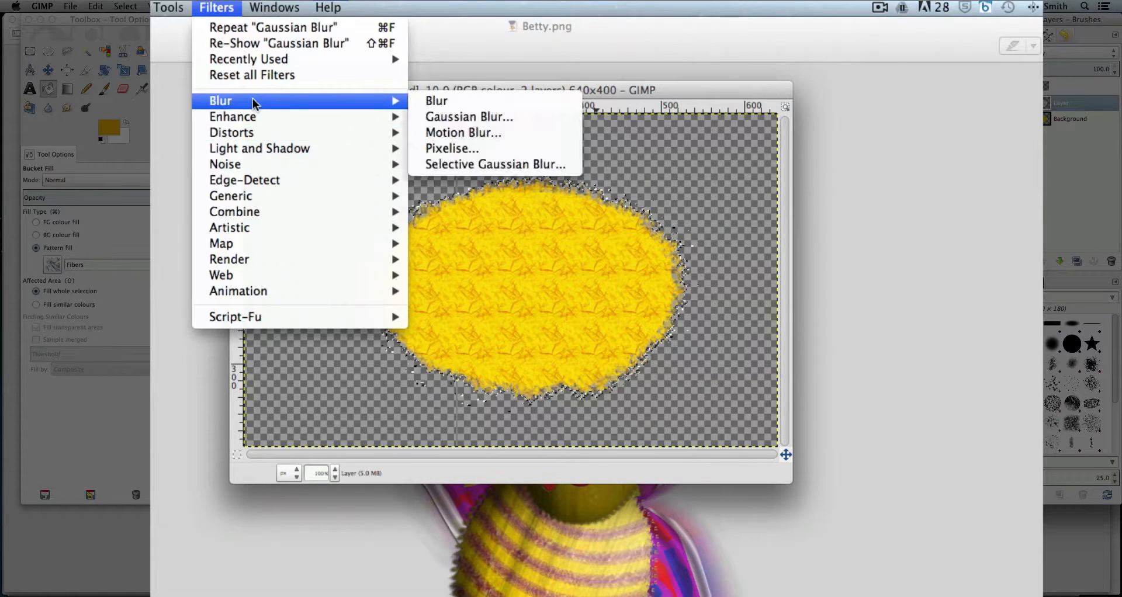
click(474, 116)
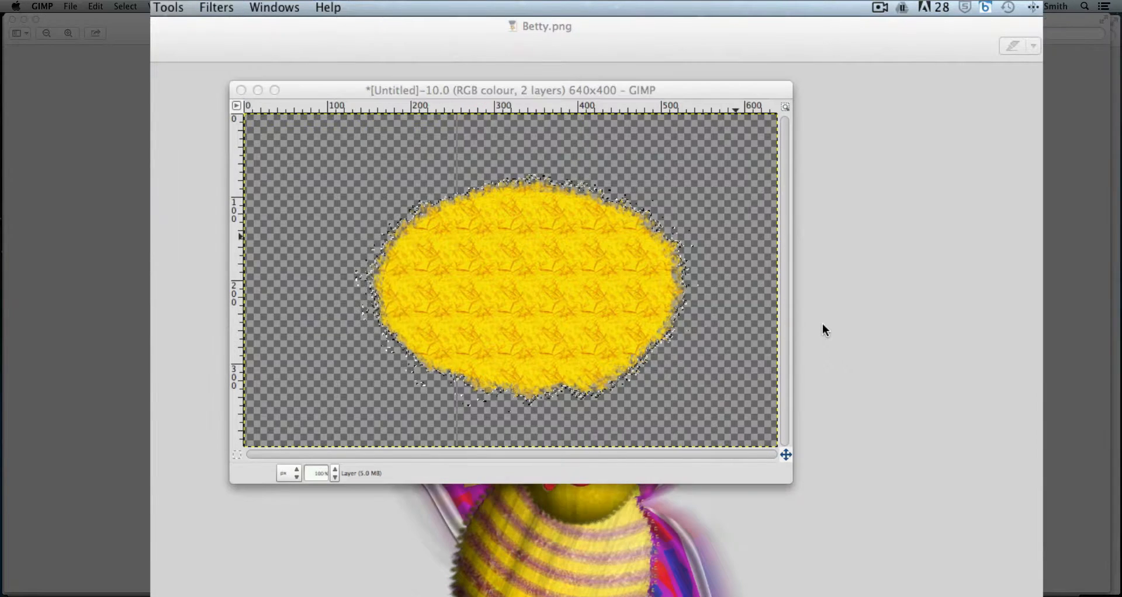
drag(583, 266, 907, 209)
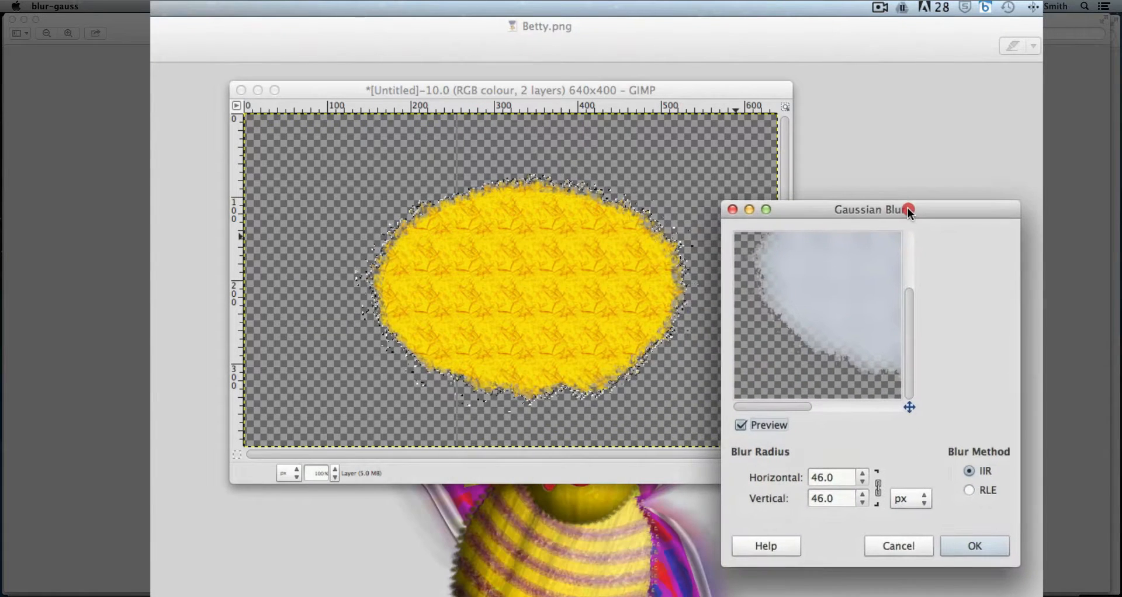
click(898, 547)
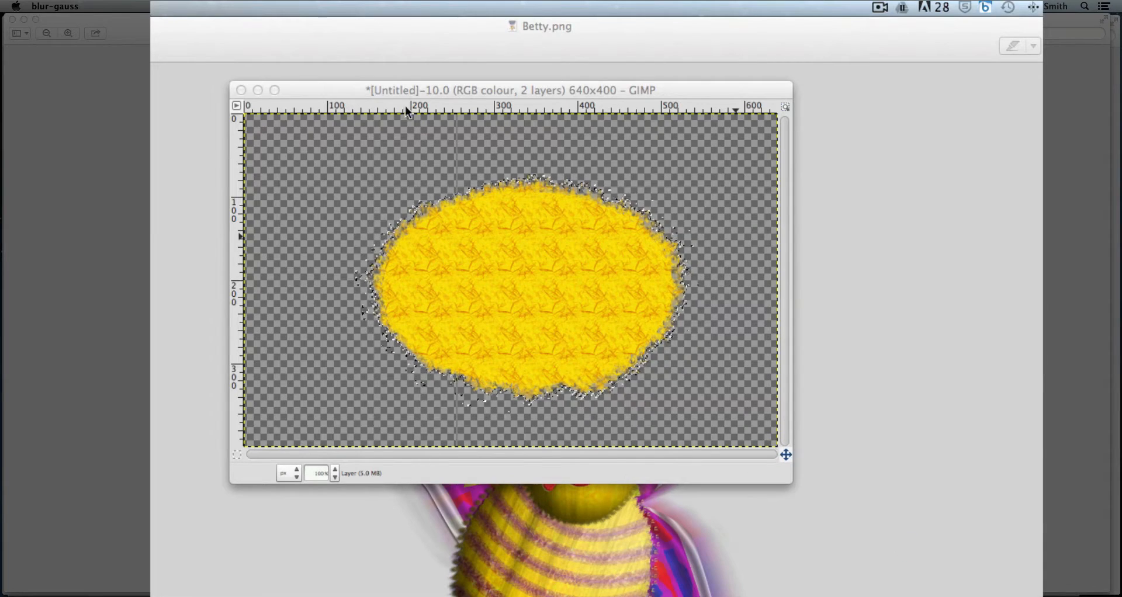
click(417, 90)
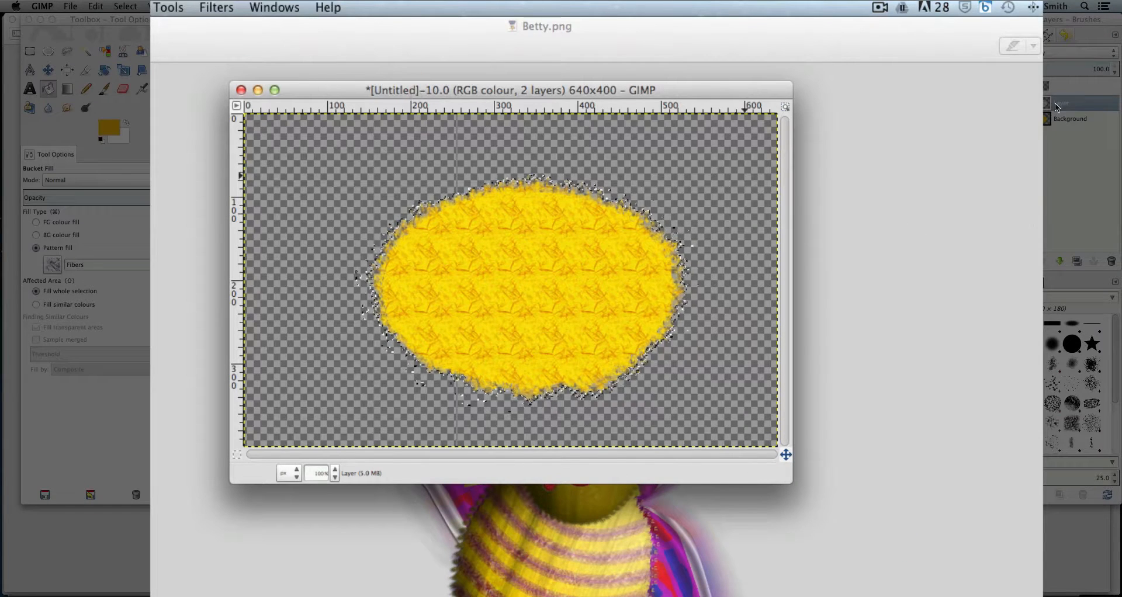
Apply a Gaussian Blur with a 5 px horizontal and vertical radius to the pattern layer
click(216, 7)
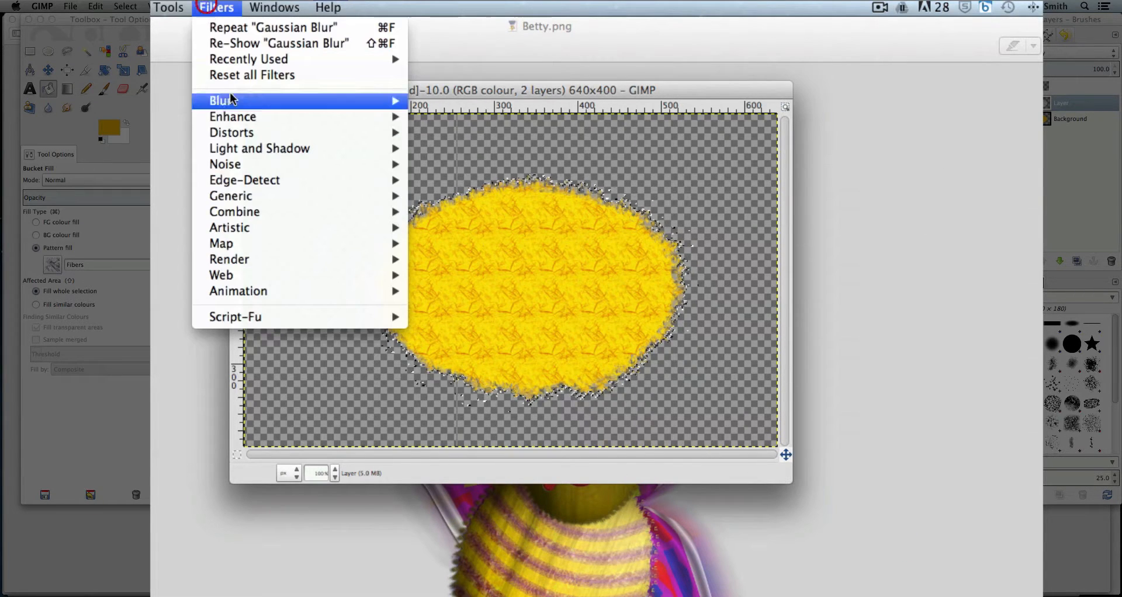
mouse_move(371, 100)
click(454, 116)
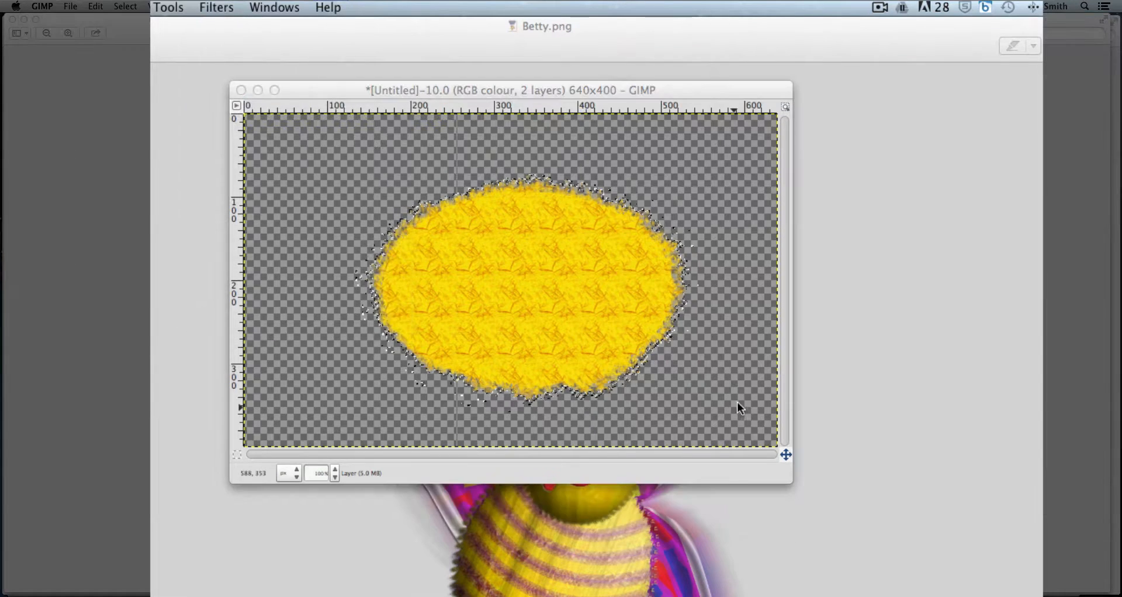
drag(605, 271, 908, 219)
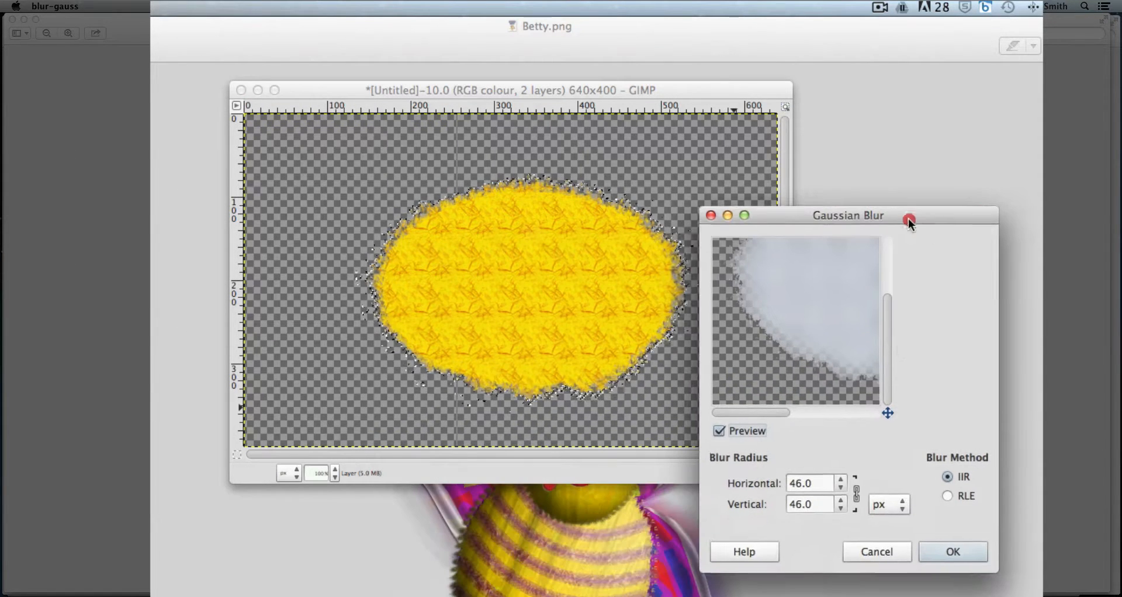
click(843, 508)
click(843, 508)
double_click(843, 508)
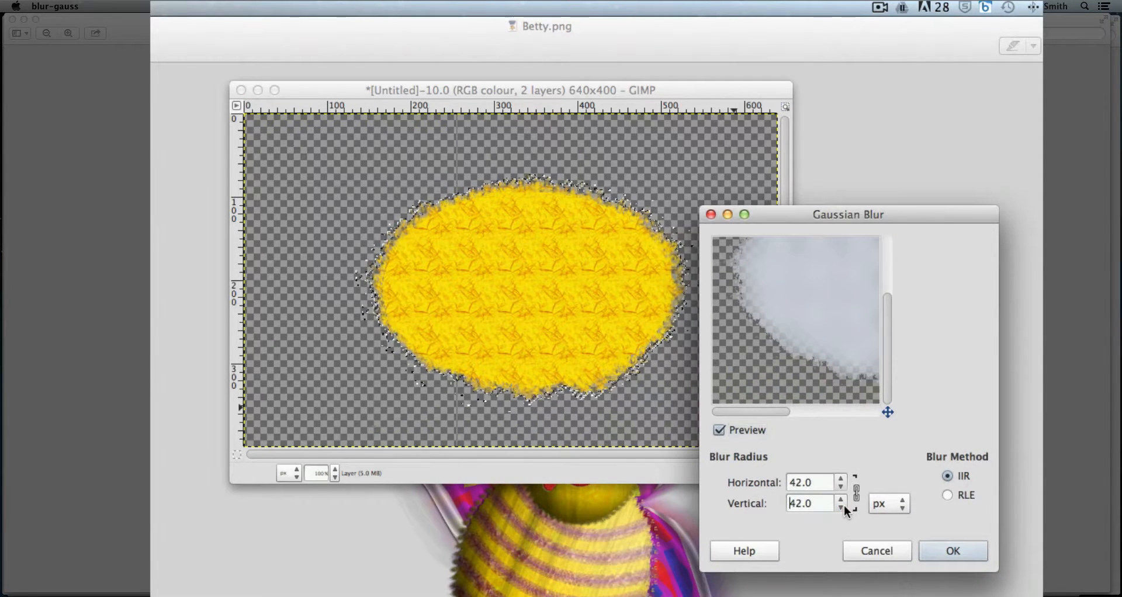
triple_click(843, 508)
double_click(843, 508)
double_click(843, 508)
click(843, 508)
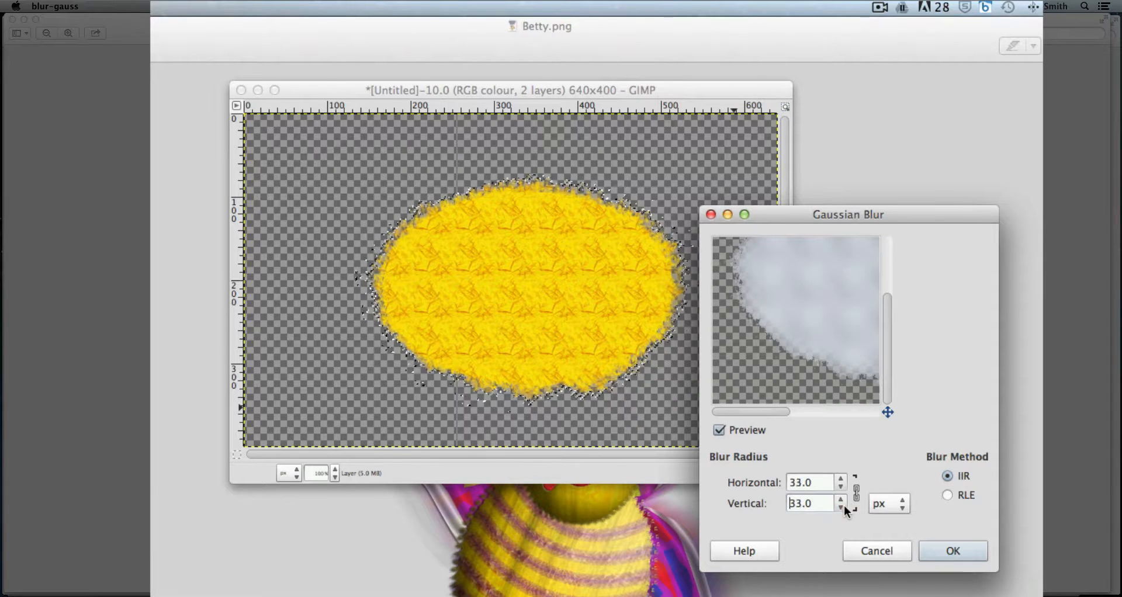
triple_click(843, 508)
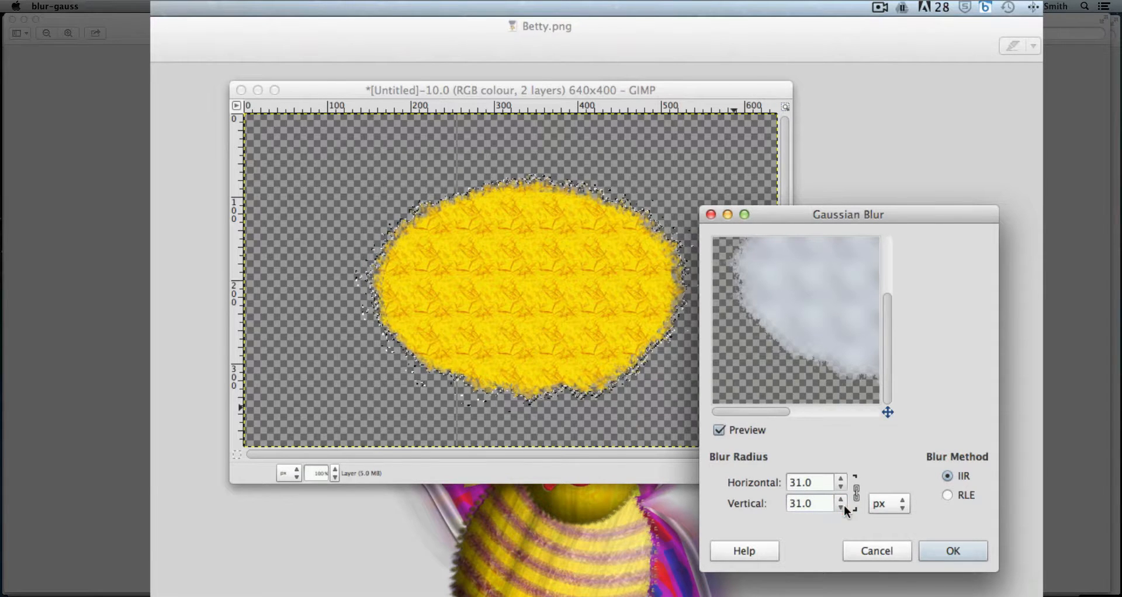
triple_click(843, 508)
click(843, 508)
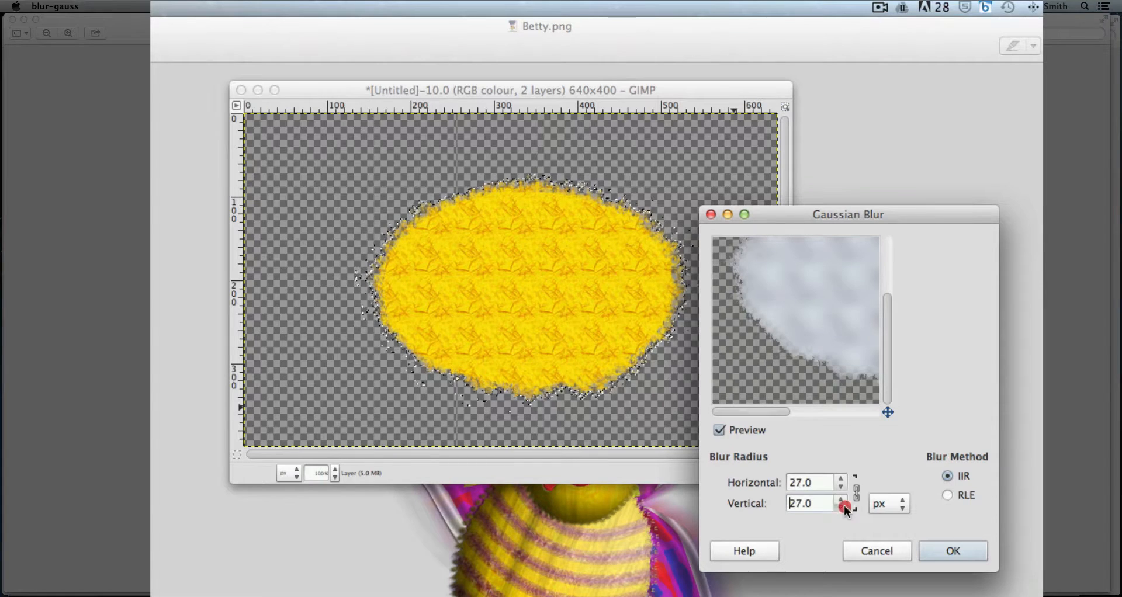
click(843, 508)
click(843, 508)
click(842, 508)
double_click(843, 508)
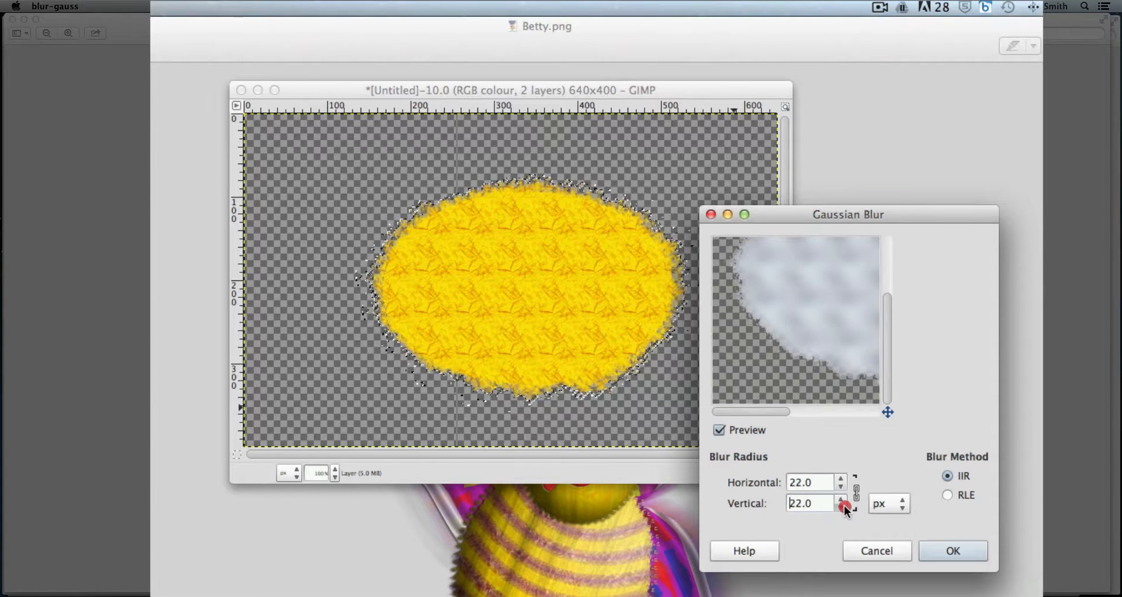
click(843, 508)
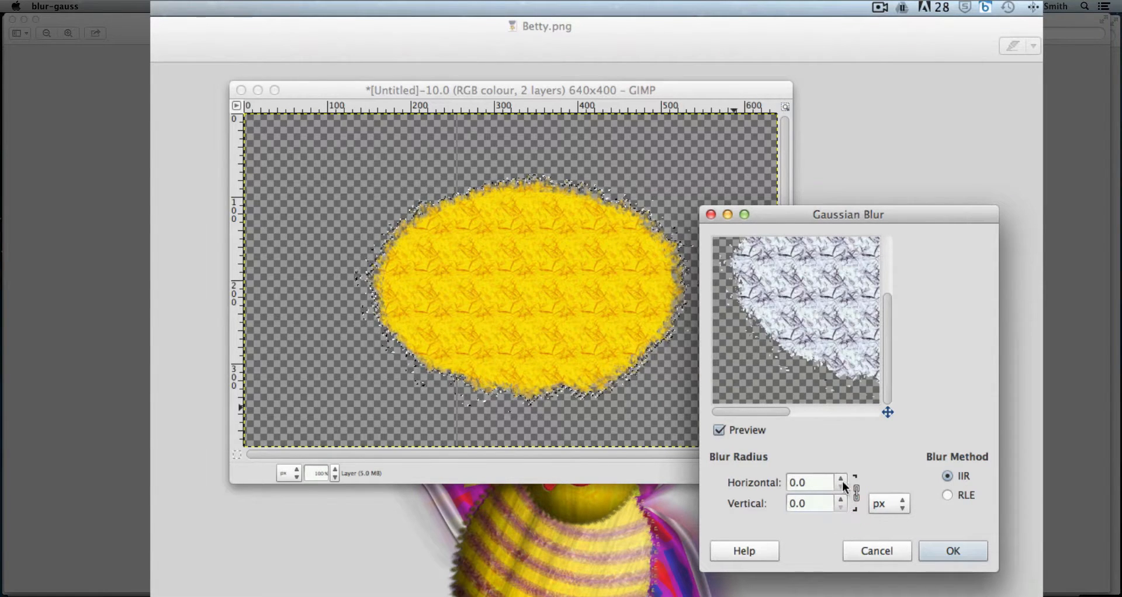
click(842, 479)
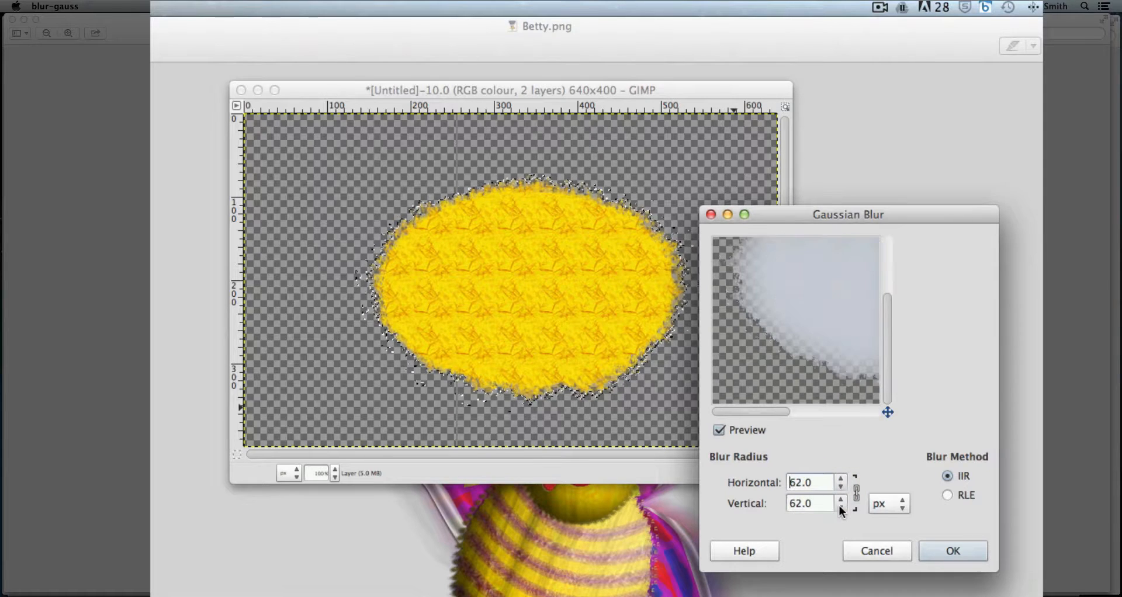
click(840, 507)
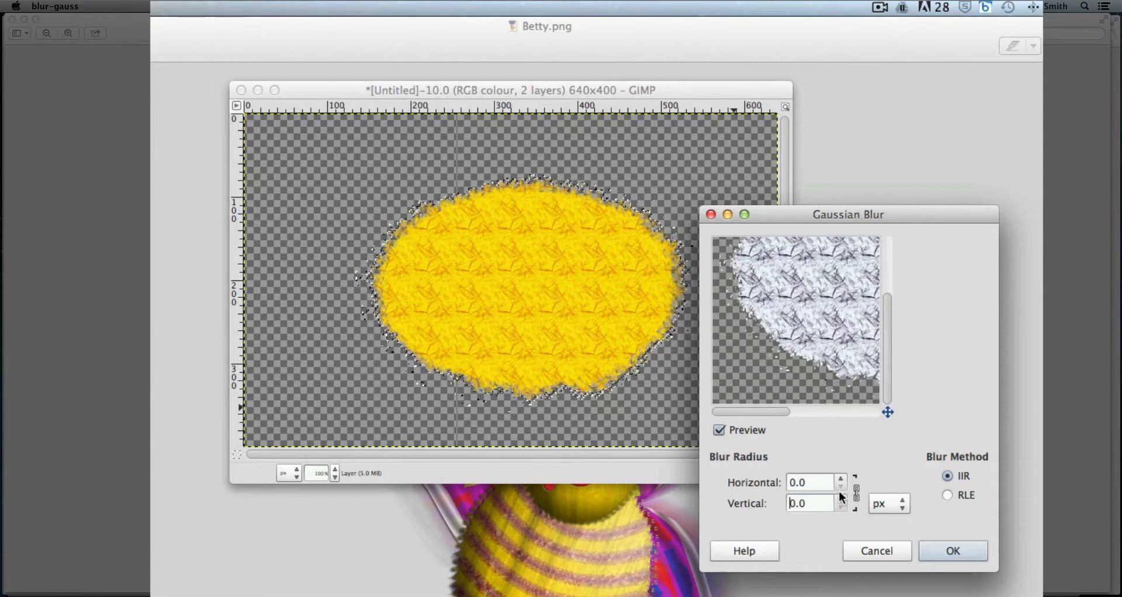
click(840, 478)
click(840, 478)
click(840, 478)
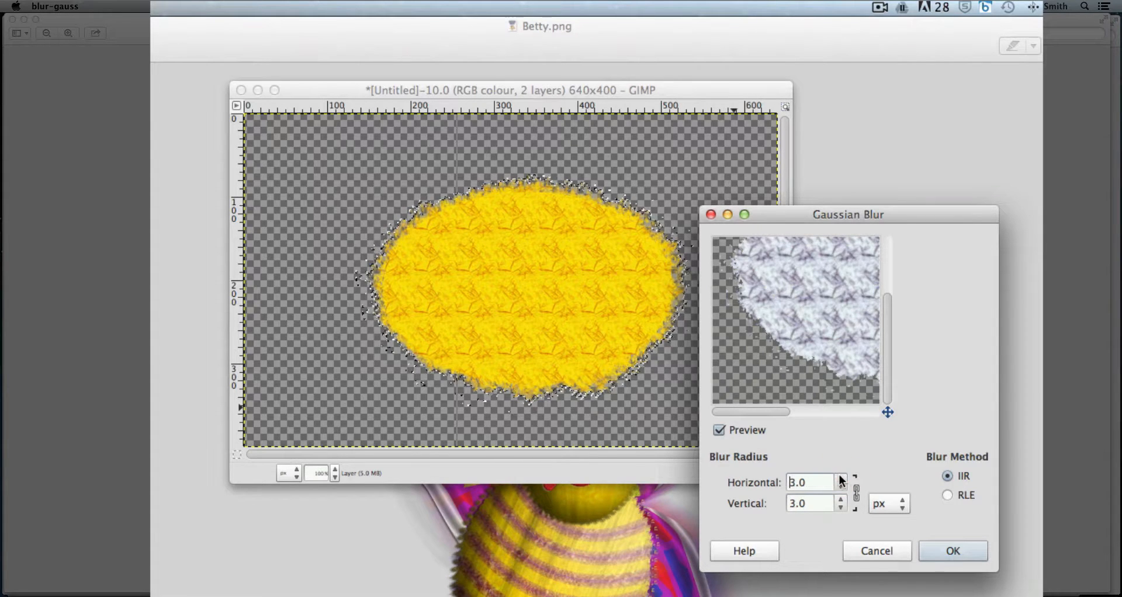
click(841, 478)
click(840, 478)
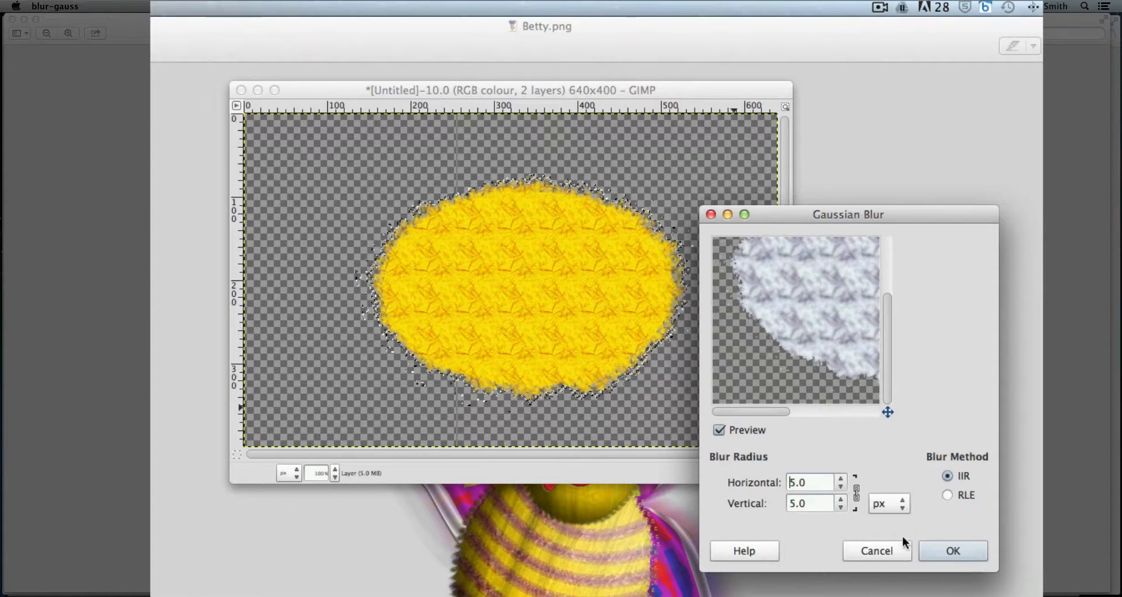
click(947, 553)
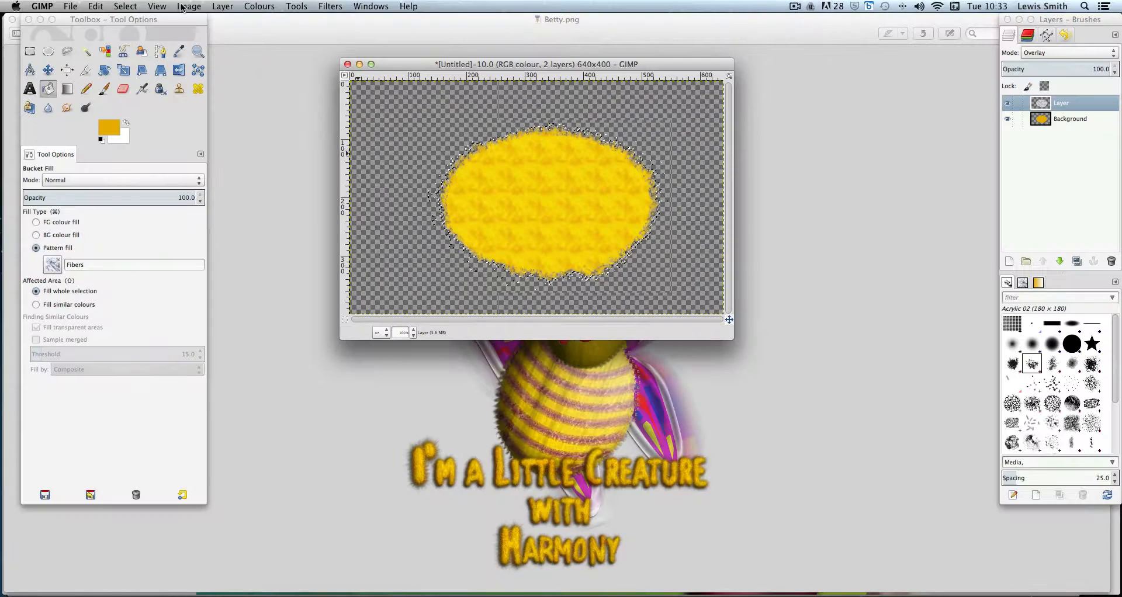
Add another transparent layer of 640 × 400 pixels above the pattern layer
click(216, 5)
click(228, 23)
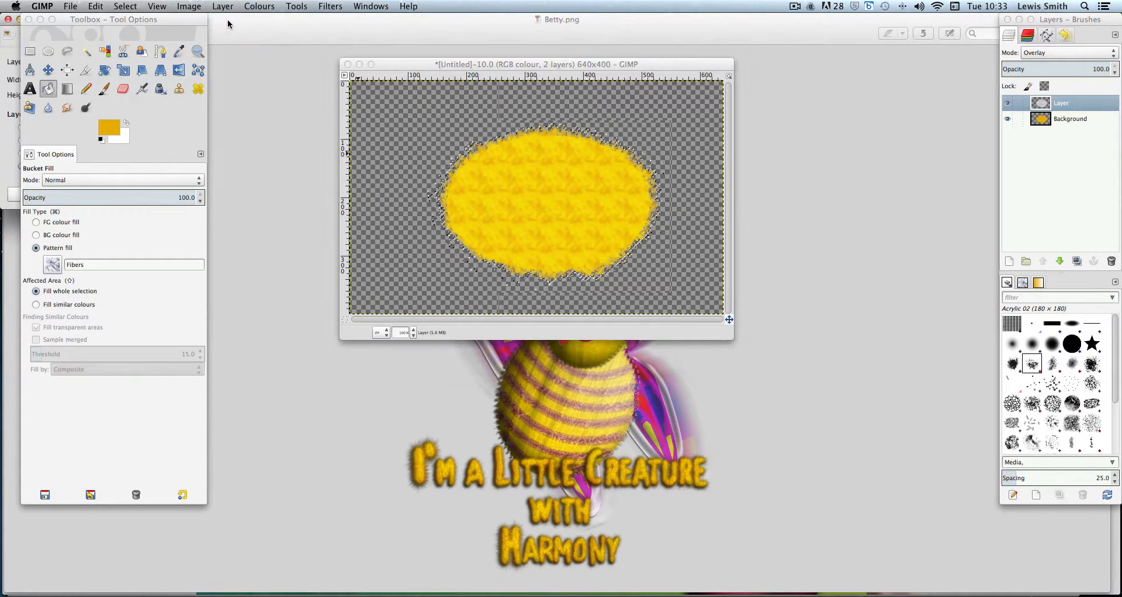
drag(97, 23, 211, 30)
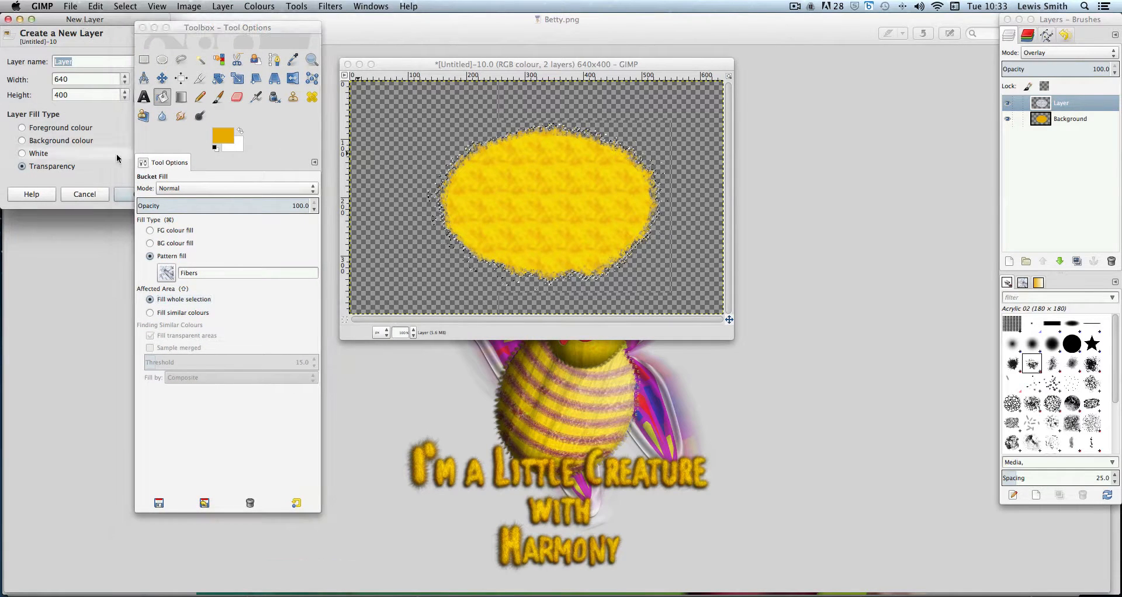
click(118, 197)
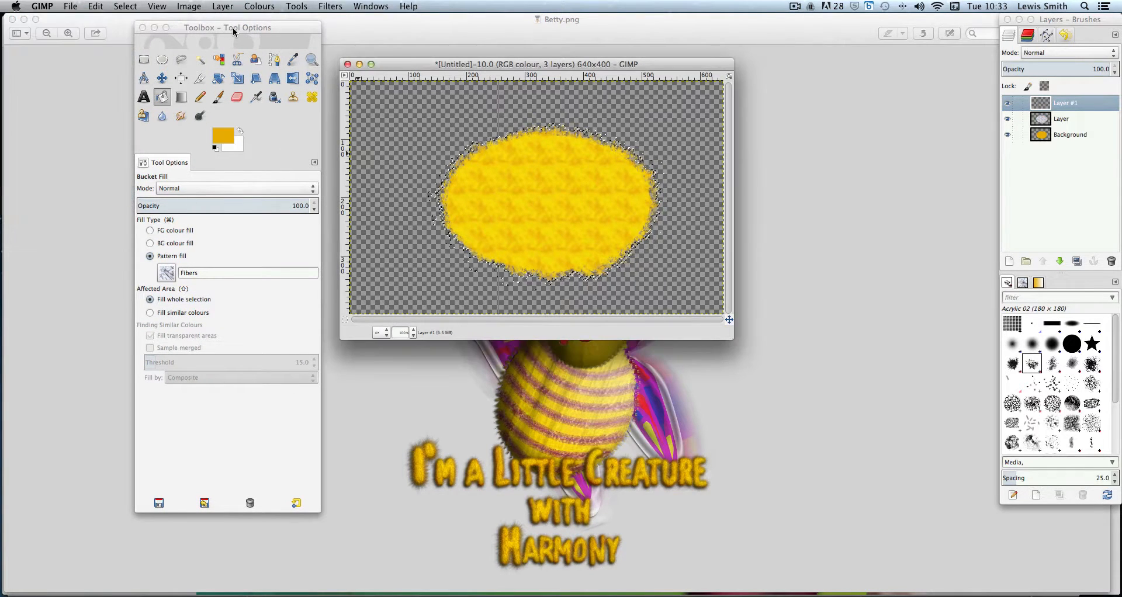
drag(233, 27, 115, 26)
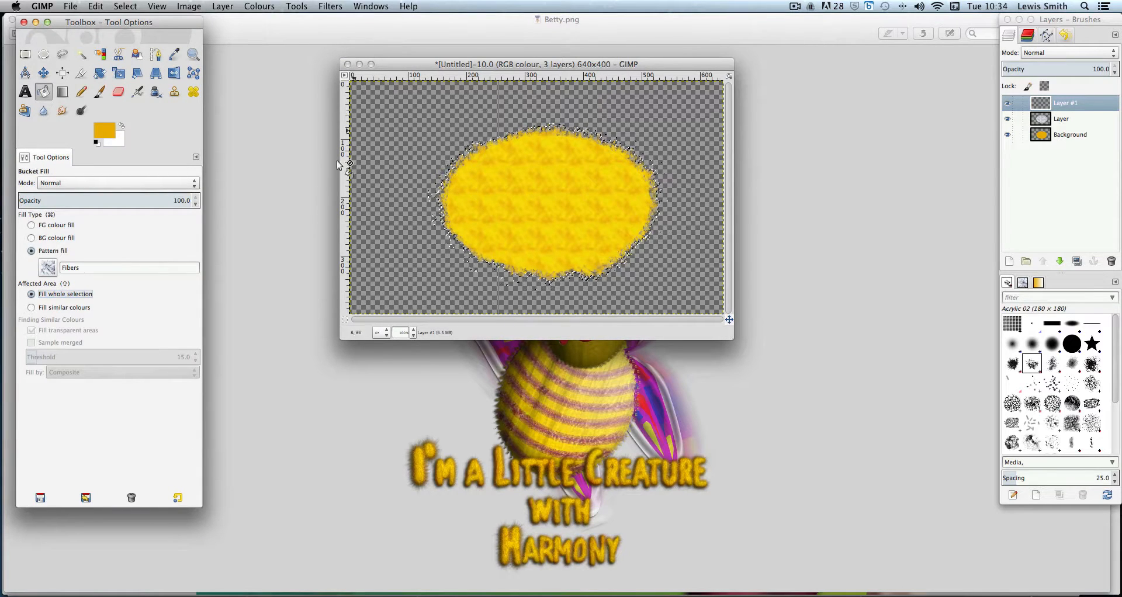
click(70, 6)
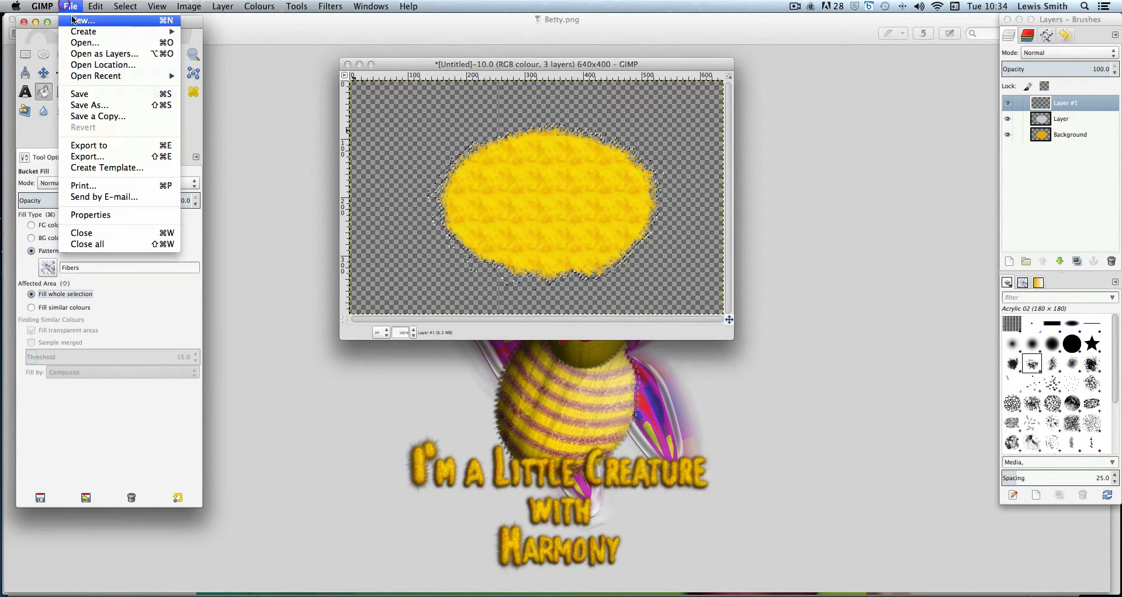
click(73, 16)
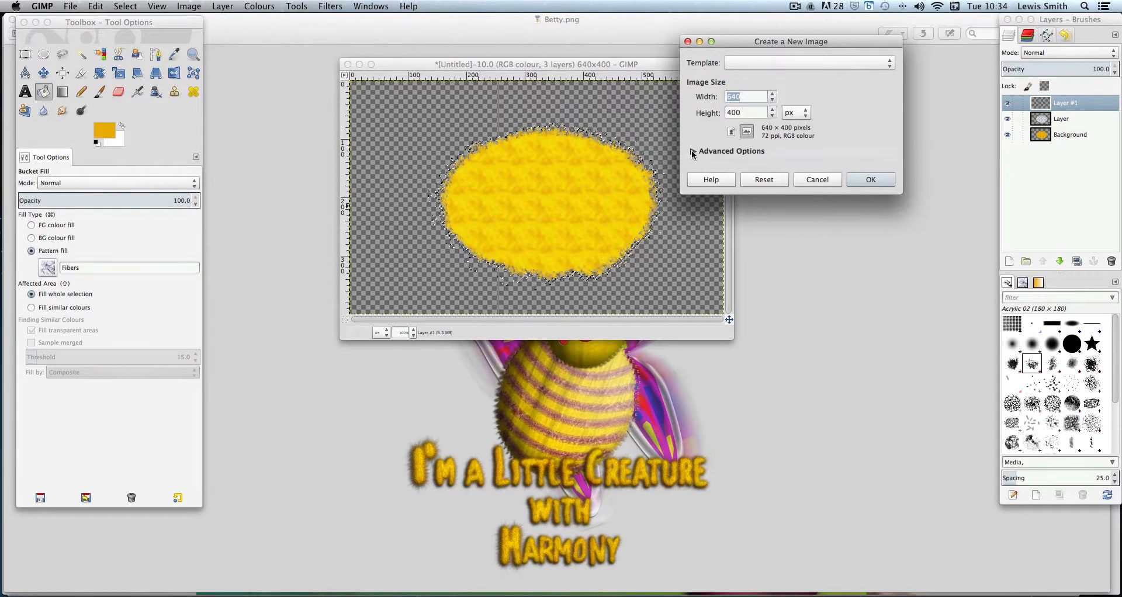
click(693, 151)
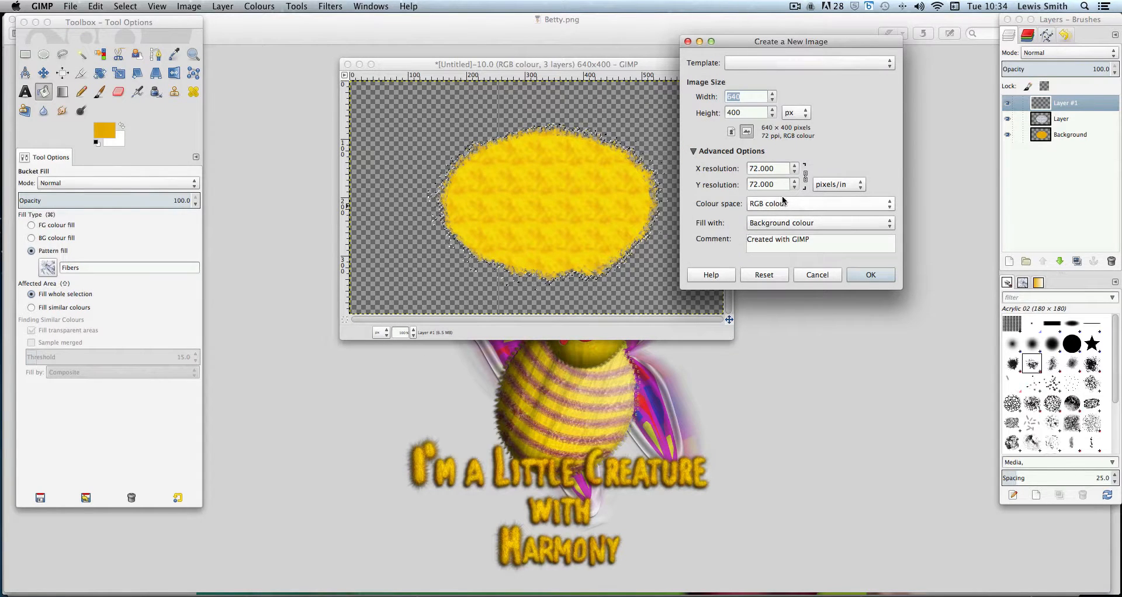
click(804, 223)
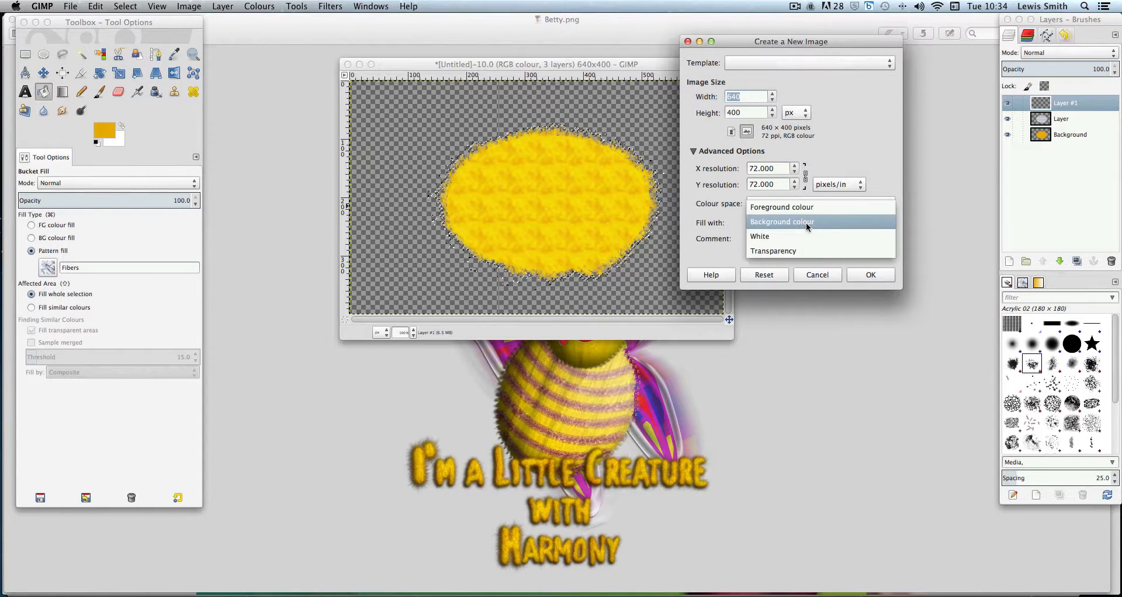
click(804, 255)
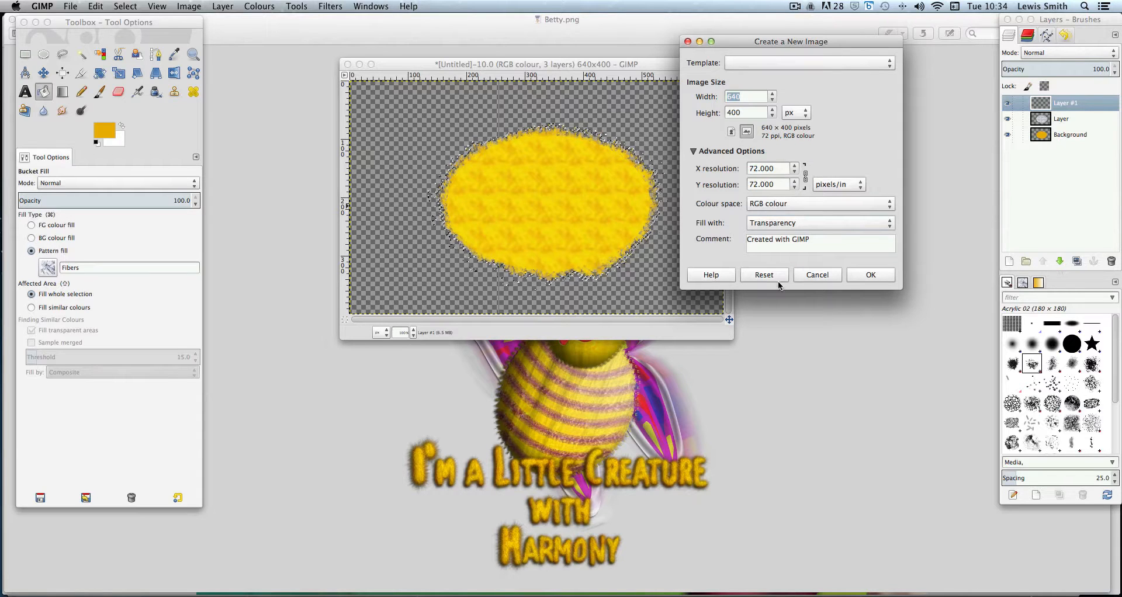
click(819, 276)
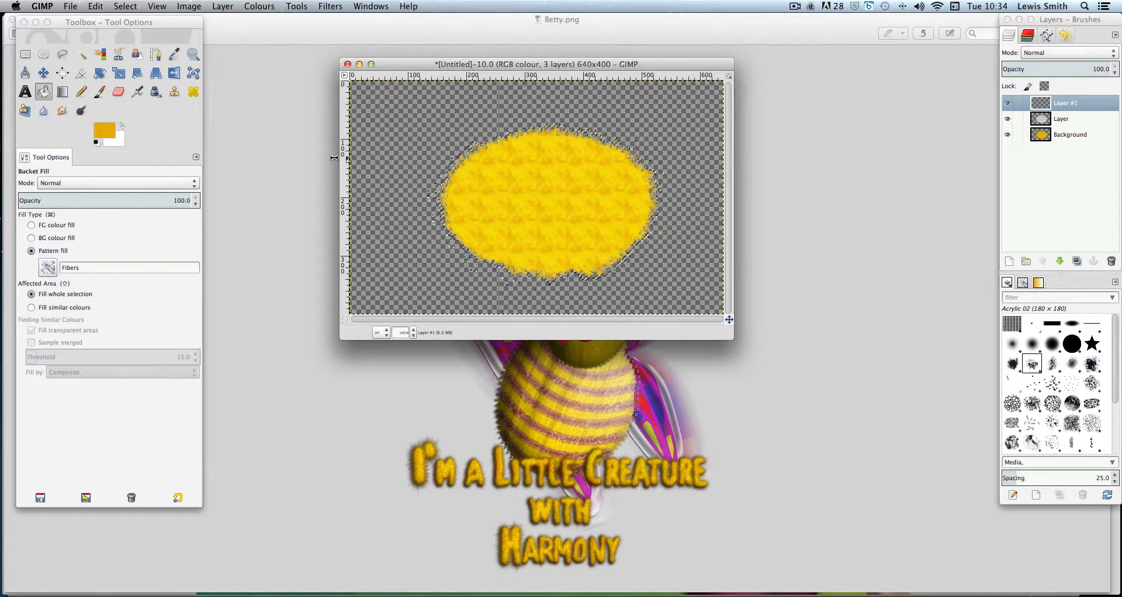
Set the foreground colour to green, HTML notation 23b557
click(104, 129)
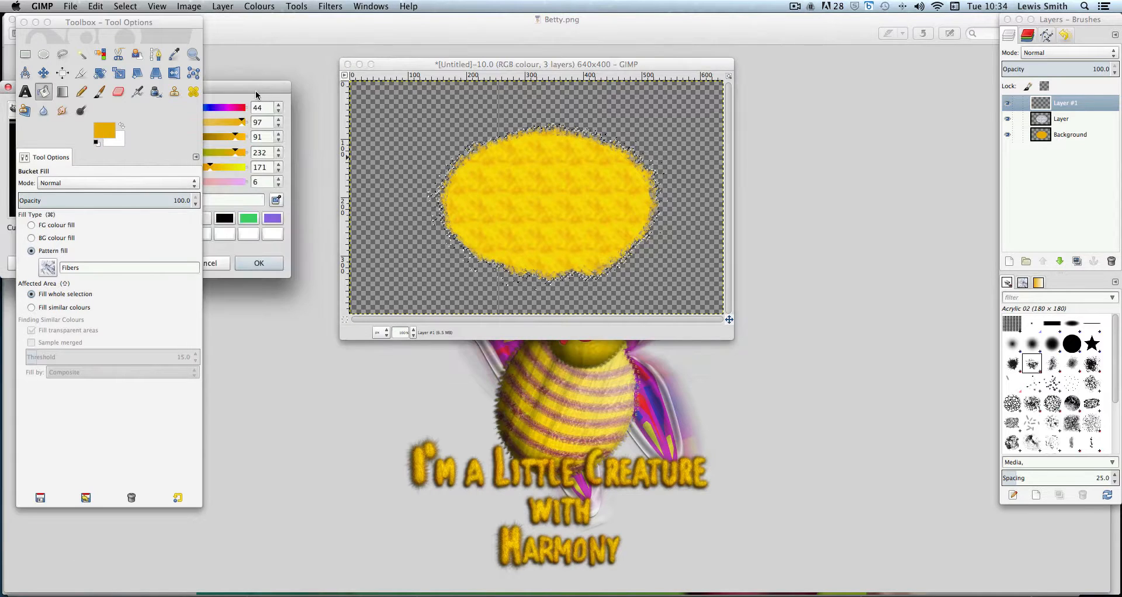
drag(256, 94, 557, 108)
click(406, 193)
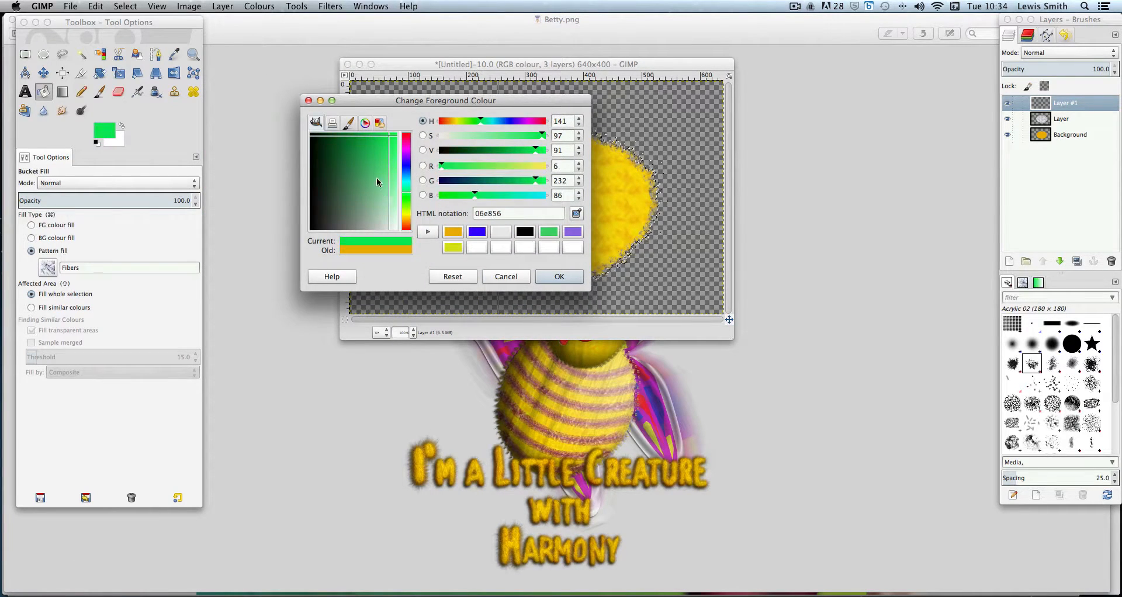
drag(378, 148, 371, 152)
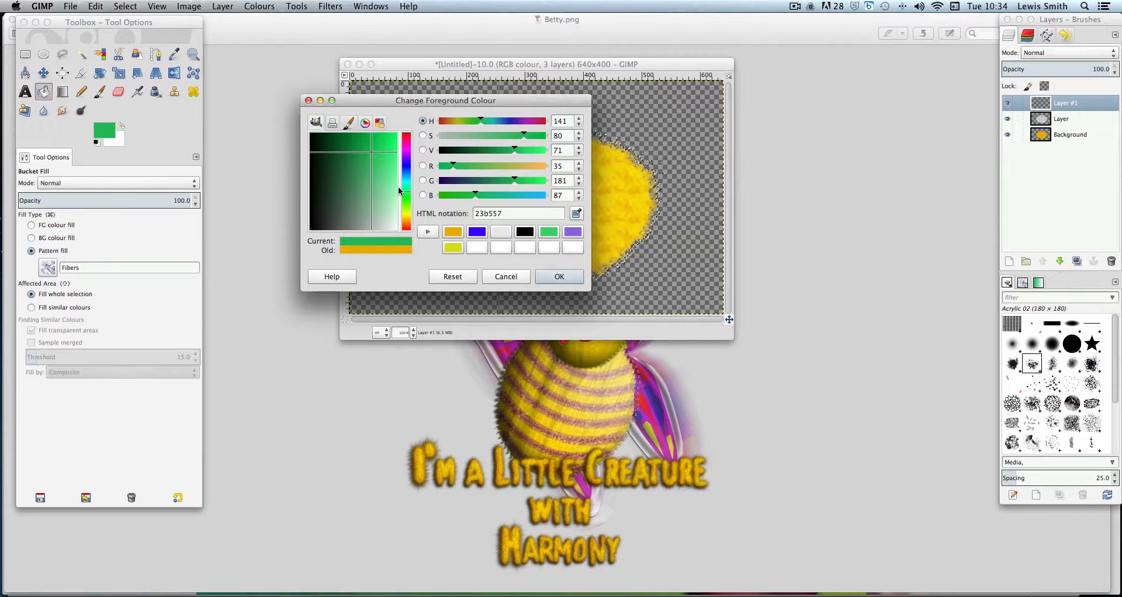
click(556, 277)
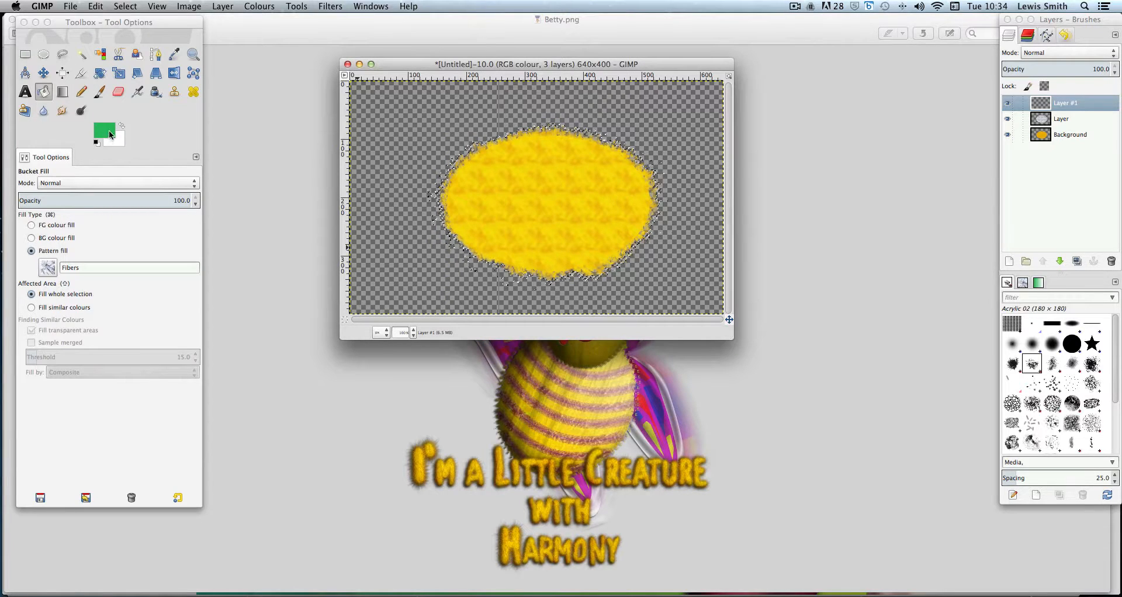
Set the background colour to purple, HTML notation 8c09b7
click(117, 144)
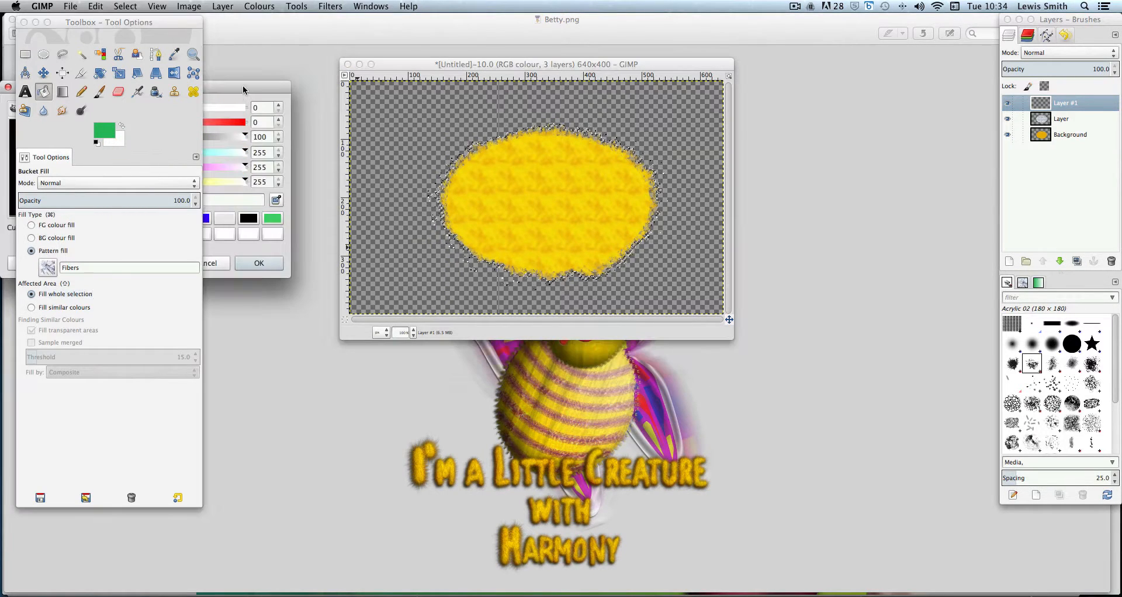
drag(227, 90, 573, 100)
click(452, 160)
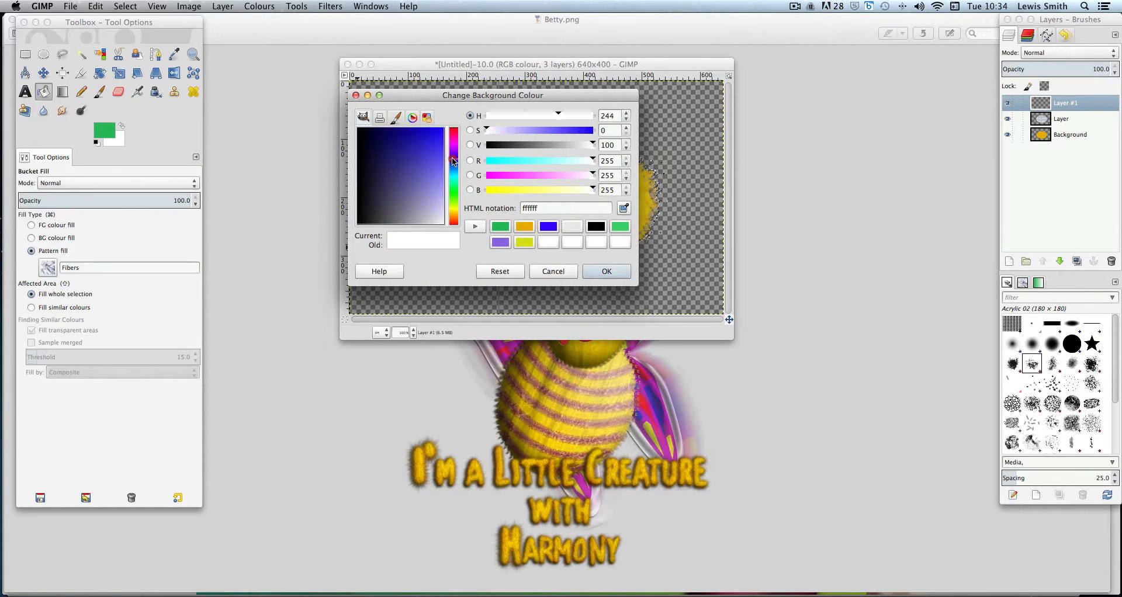
click(452, 148)
drag(434, 143, 419, 132)
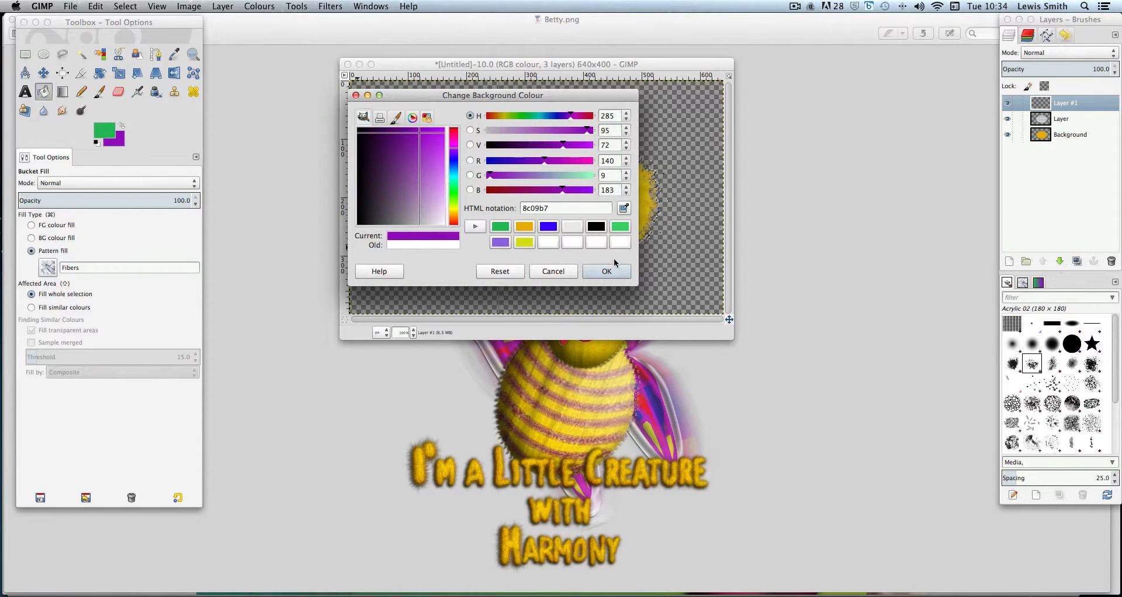
click(607, 271)
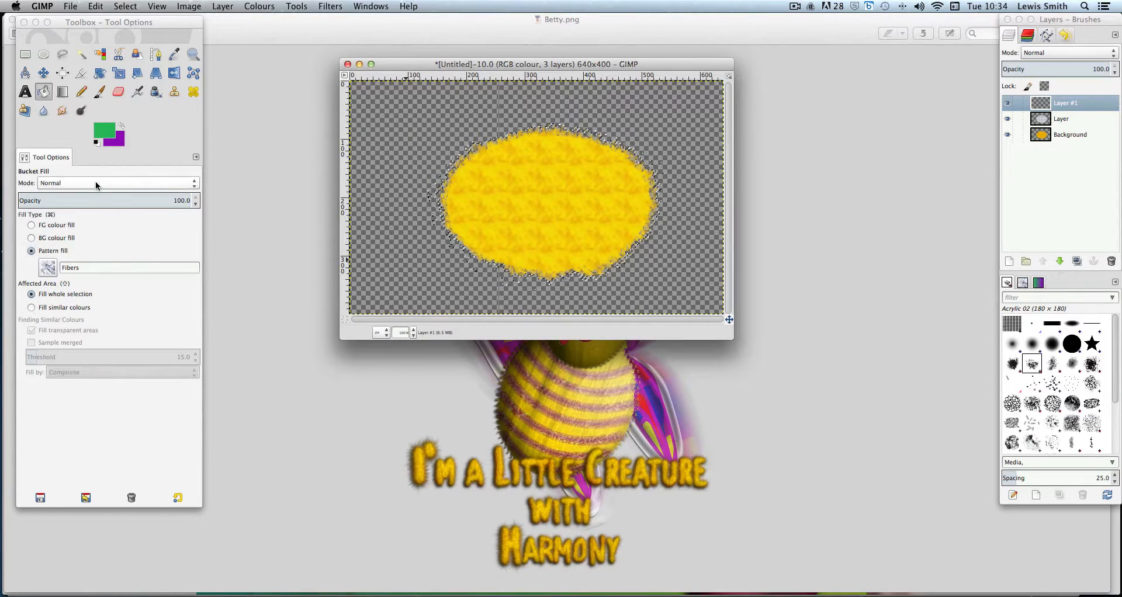
Paint several green dabs on the top layer's oval using the Paintbrush with the Acrylic 01 brush
click(100, 92)
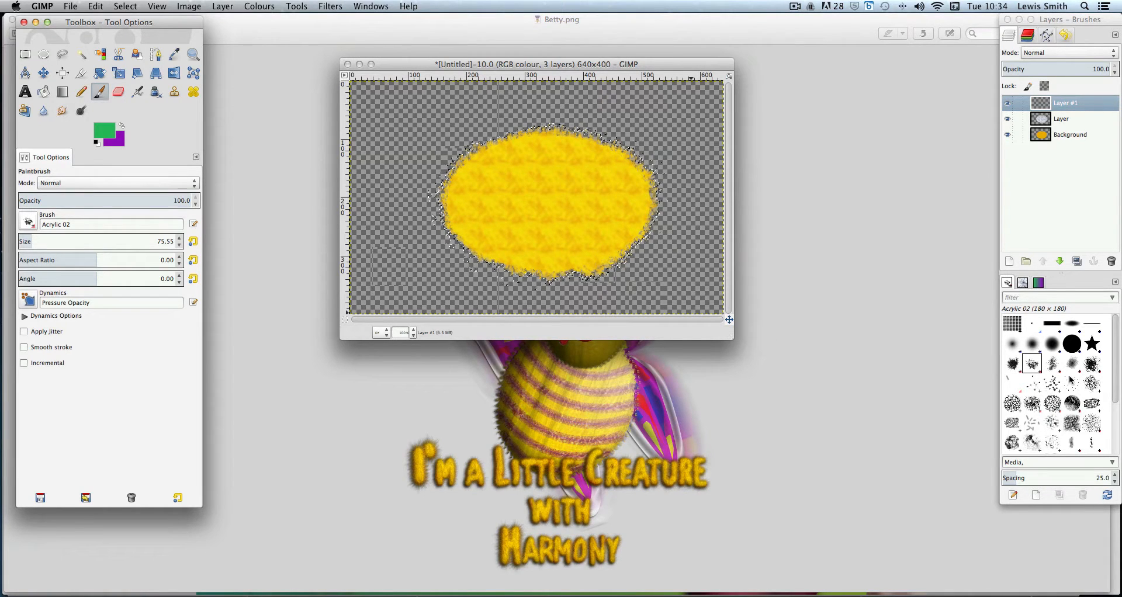
click(1093, 366)
click(1030, 367)
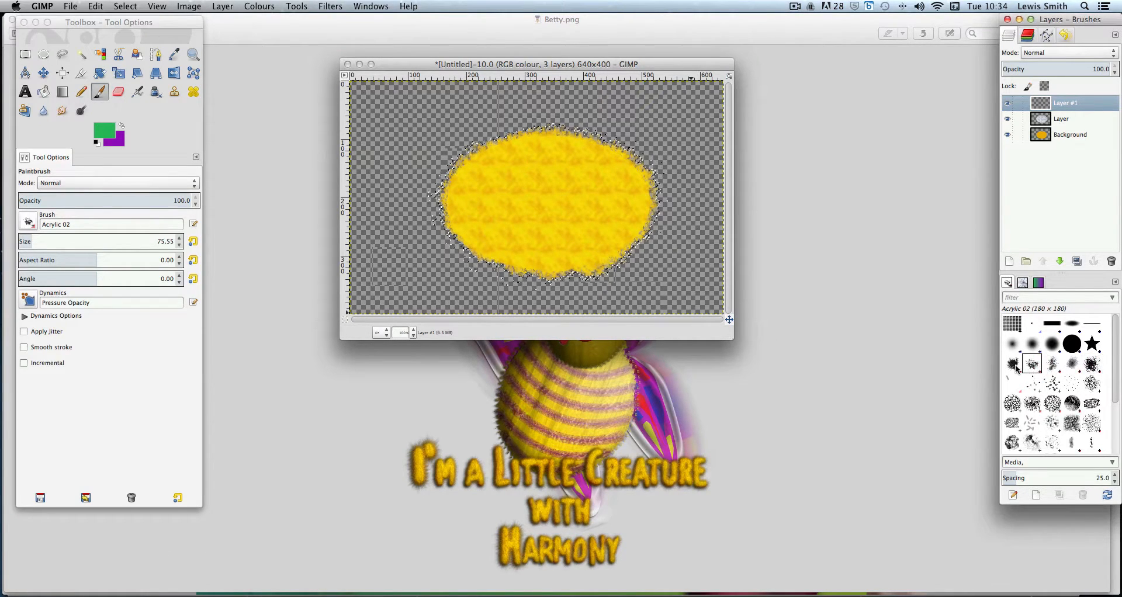
click(1013, 363)
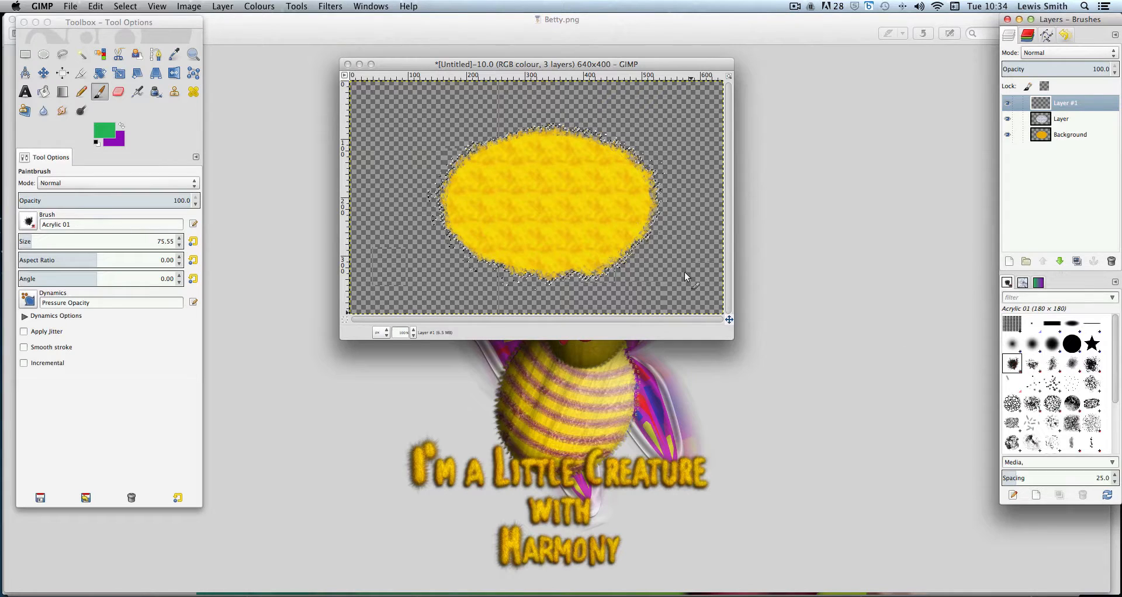
click(489, 177)
click(570, 233)
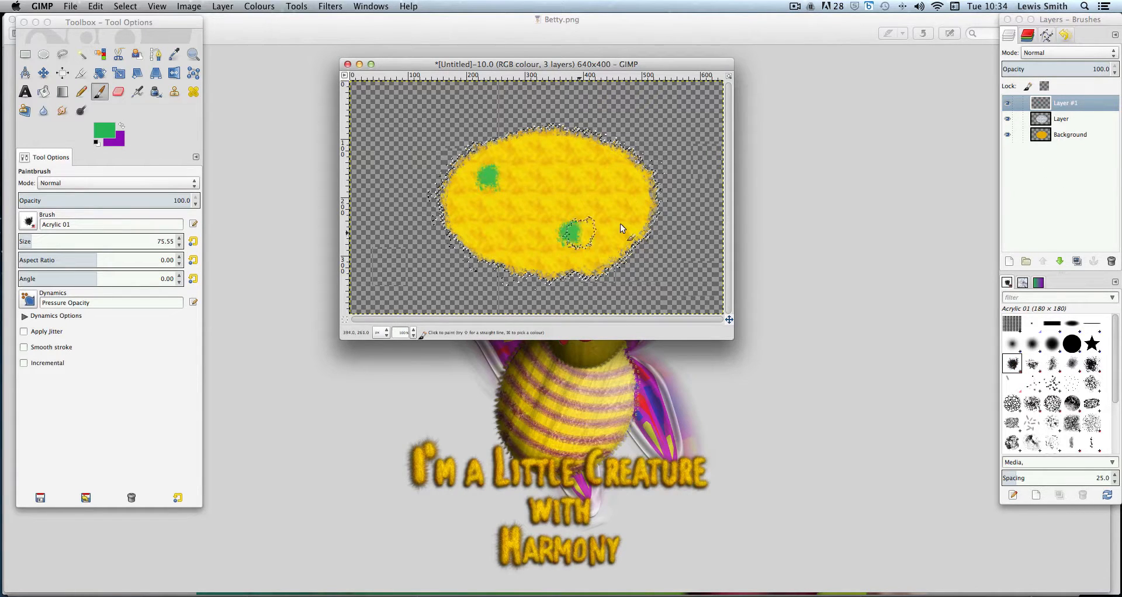
click(518, 230)
Reduce the brush size to about 38 and paint a small green dab in the oval's centre
click(45, 243)
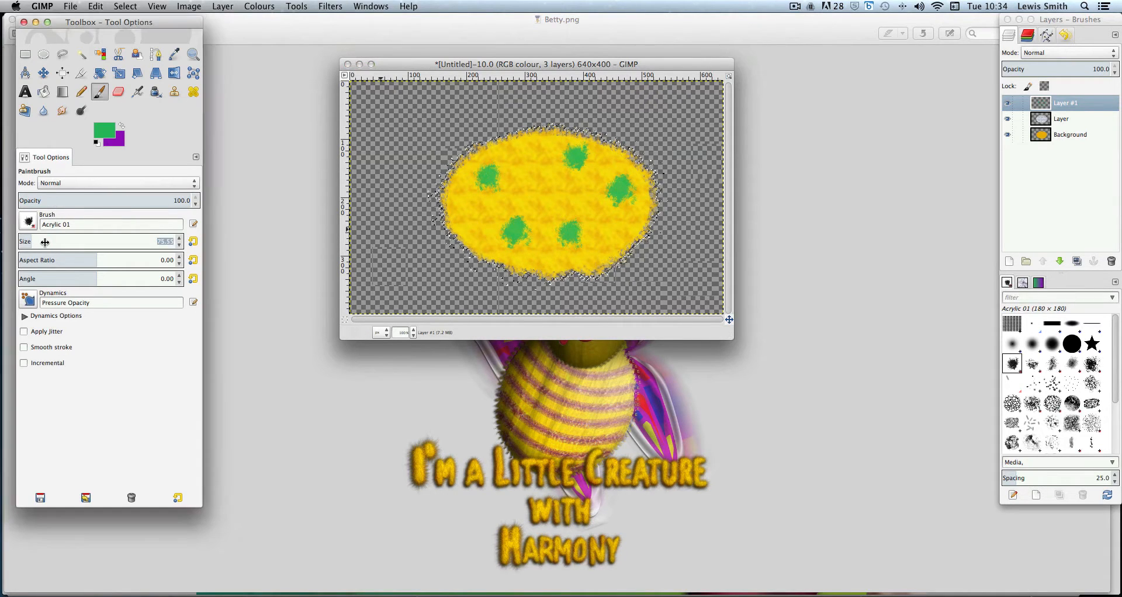
click(49, 243)
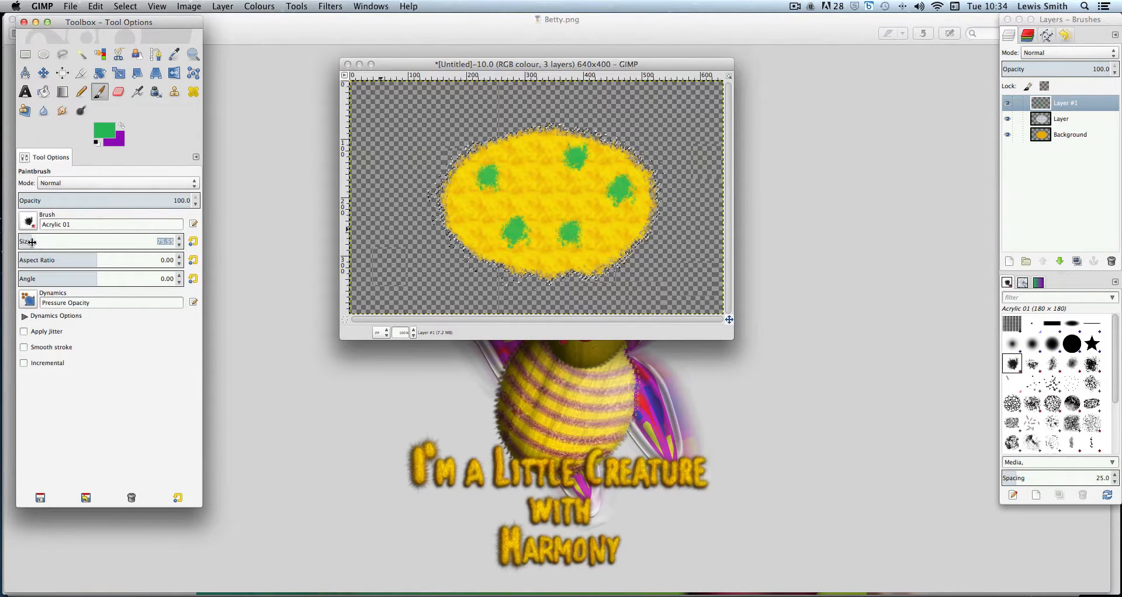
click(32, 242)
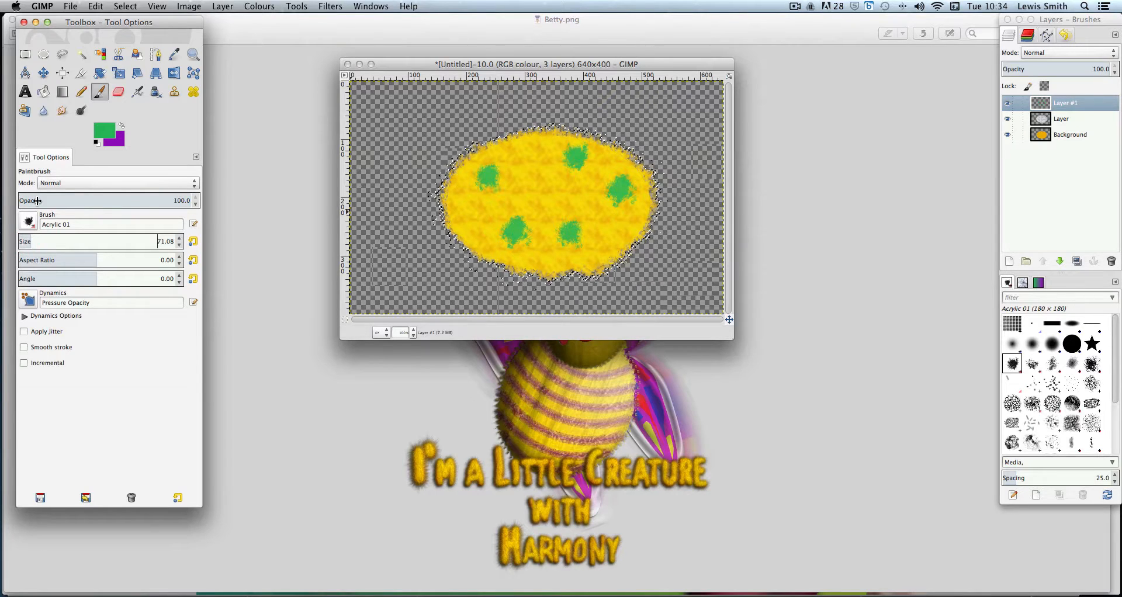
click(26, 242)
click(526, 191)
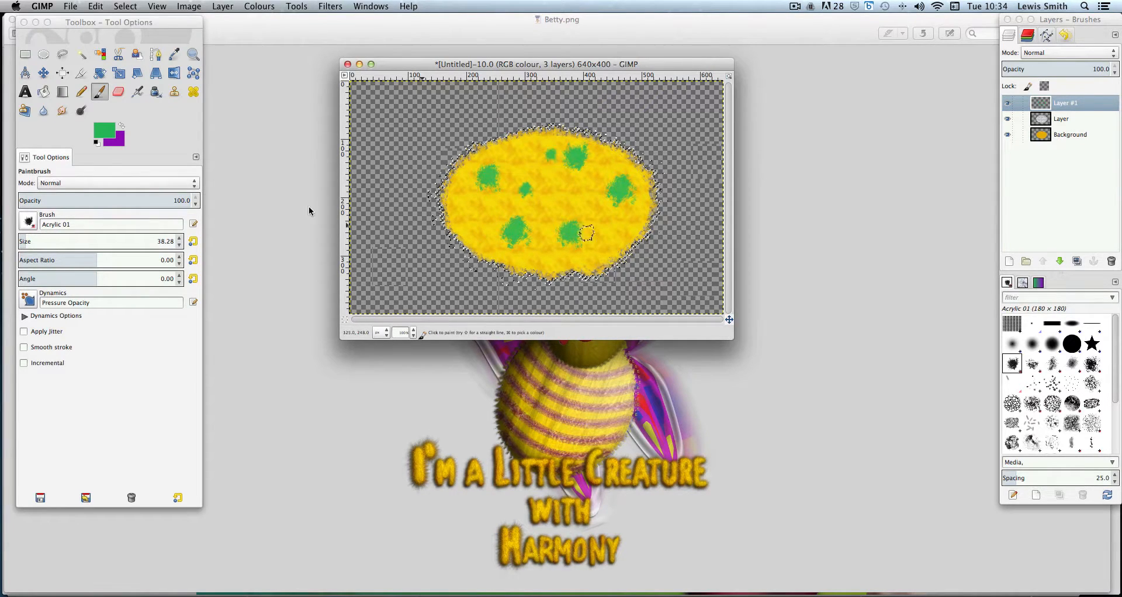
Swap foreground and background colours and paint purple dabs around the oval's edges
click(122, 125)
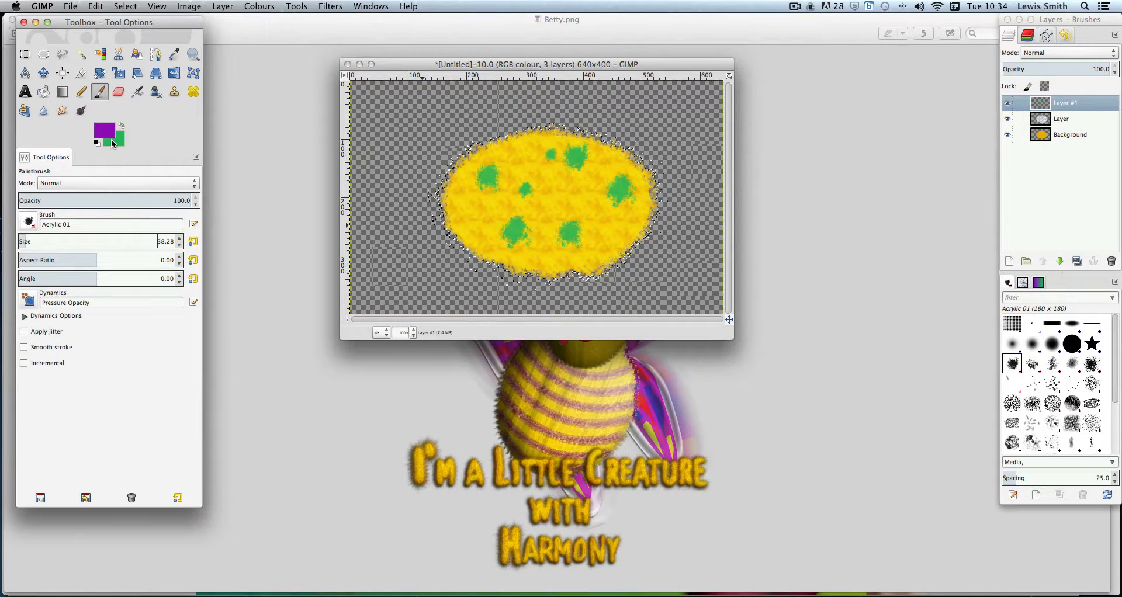
click(535, 229)
click(534, 153)
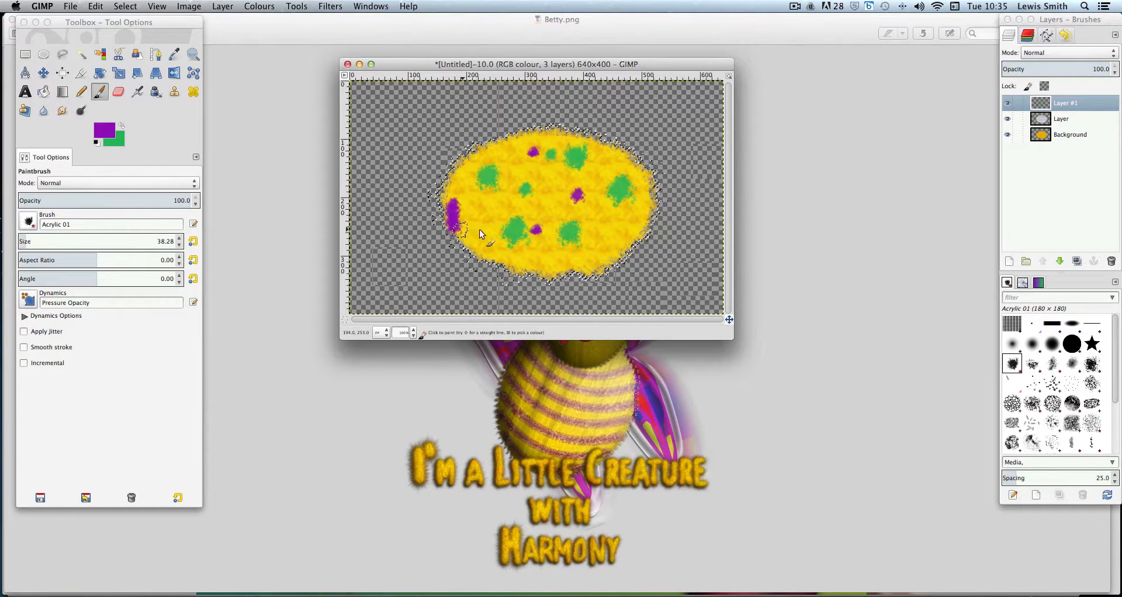
click(622, 246)
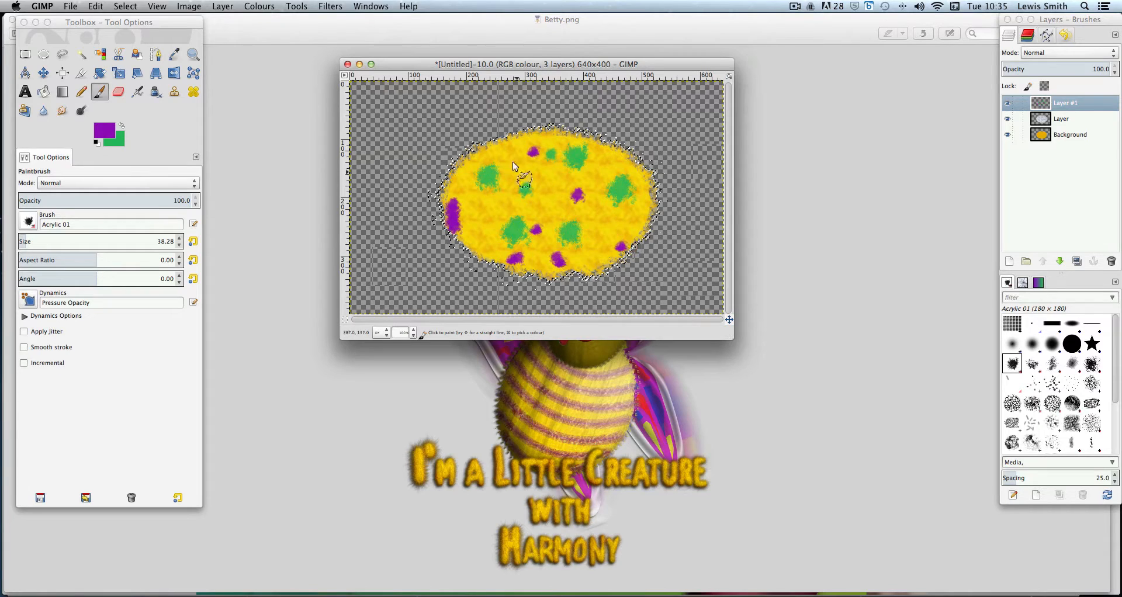
click(508, 141)
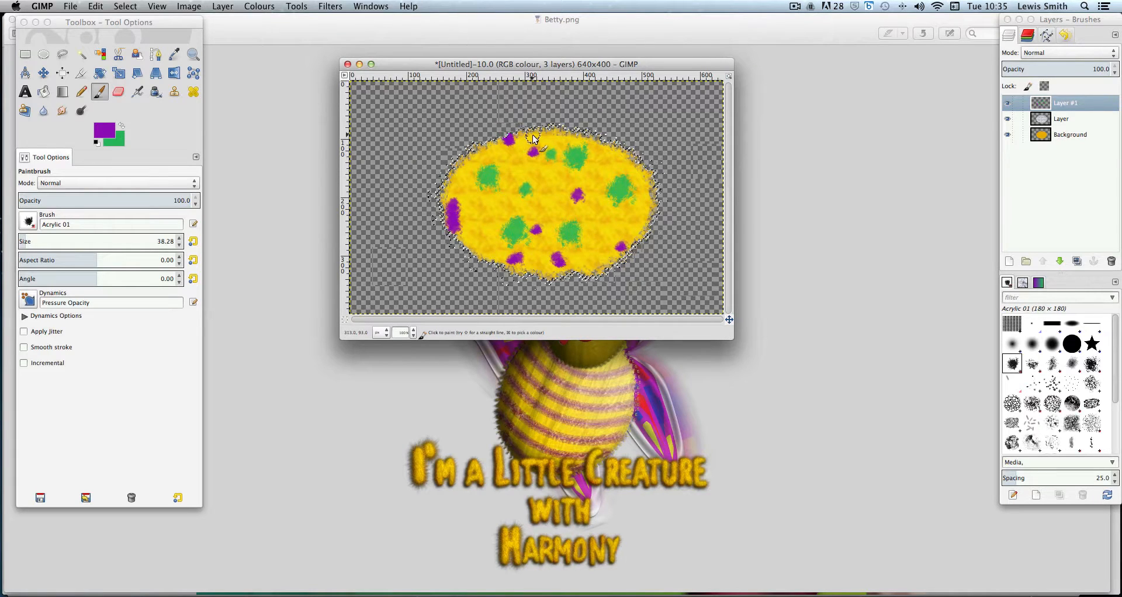
click(542, 131)
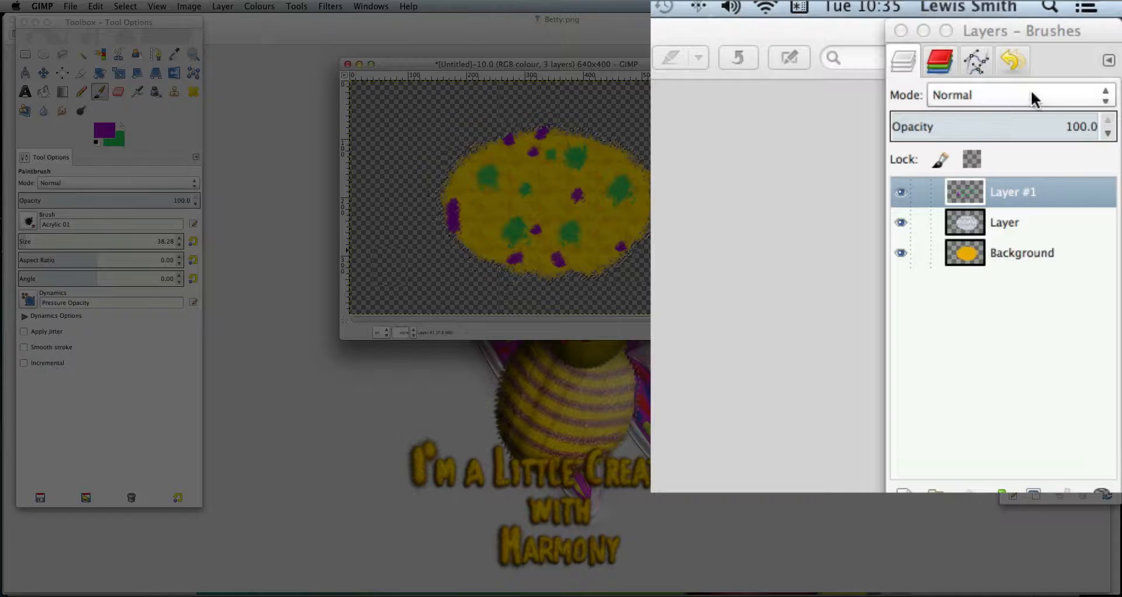
Set the painted layer's blending mode to Overlay
click(1033, 97)
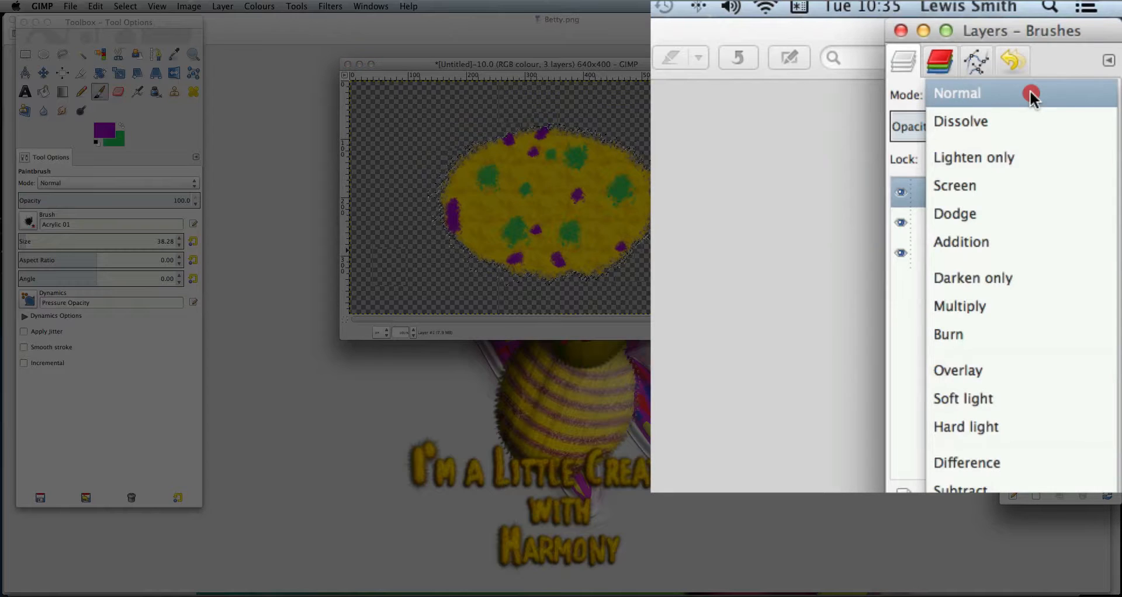
click(1021, 373)
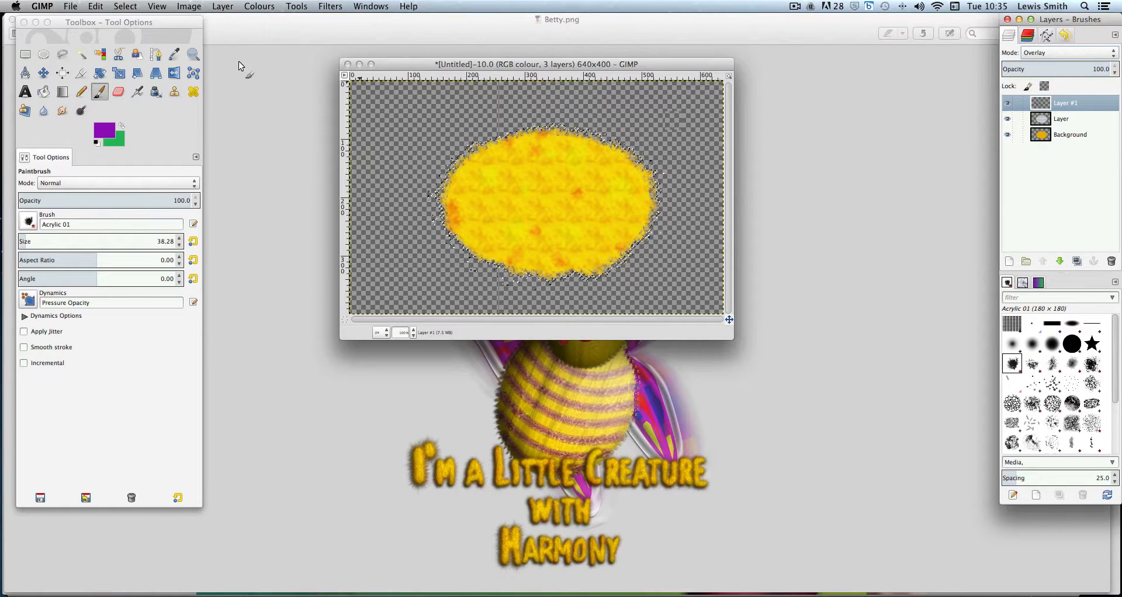
Add a new transparent layer of 640 × 400 pixels above the painted layer
click(223, 6)
click(232, 23)
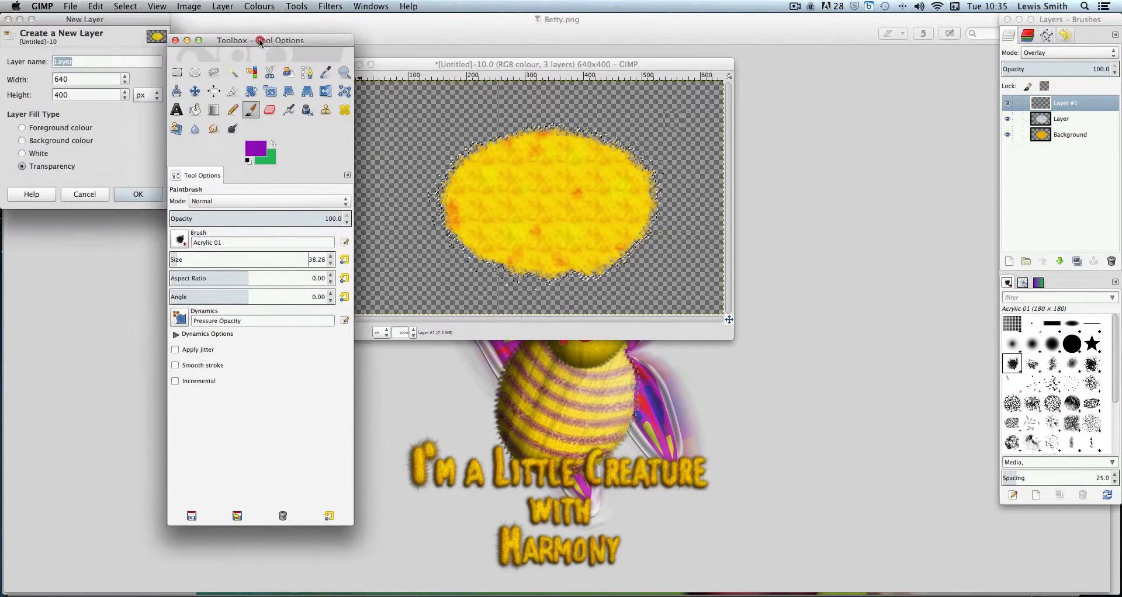
click(143, 192)
drag(276, 45, 107, 22)
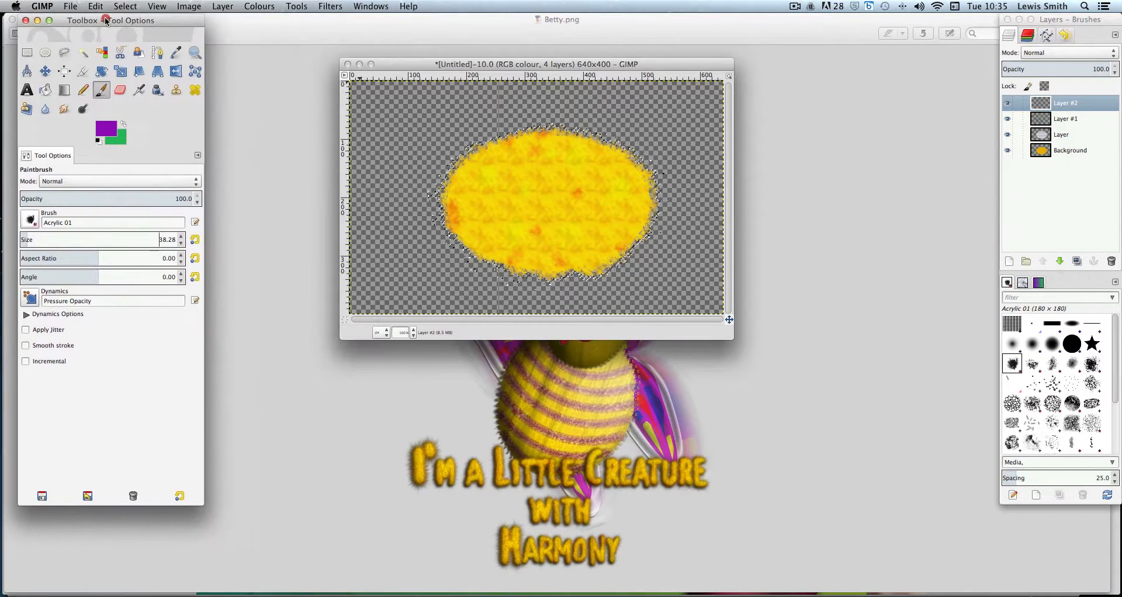
click(327, 7)
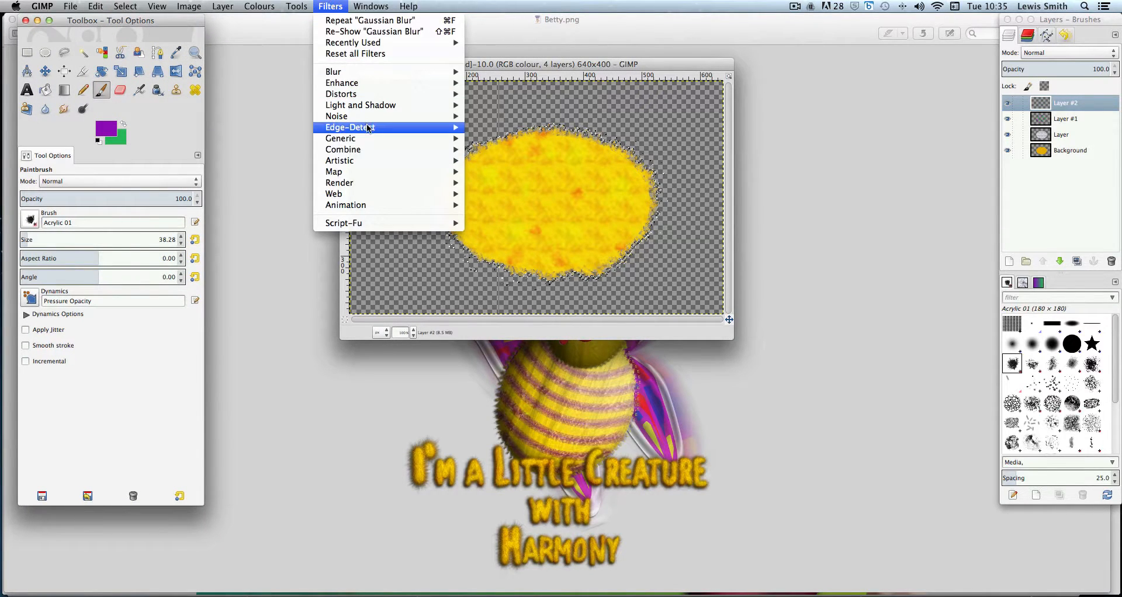
mouse_move(370, 150)
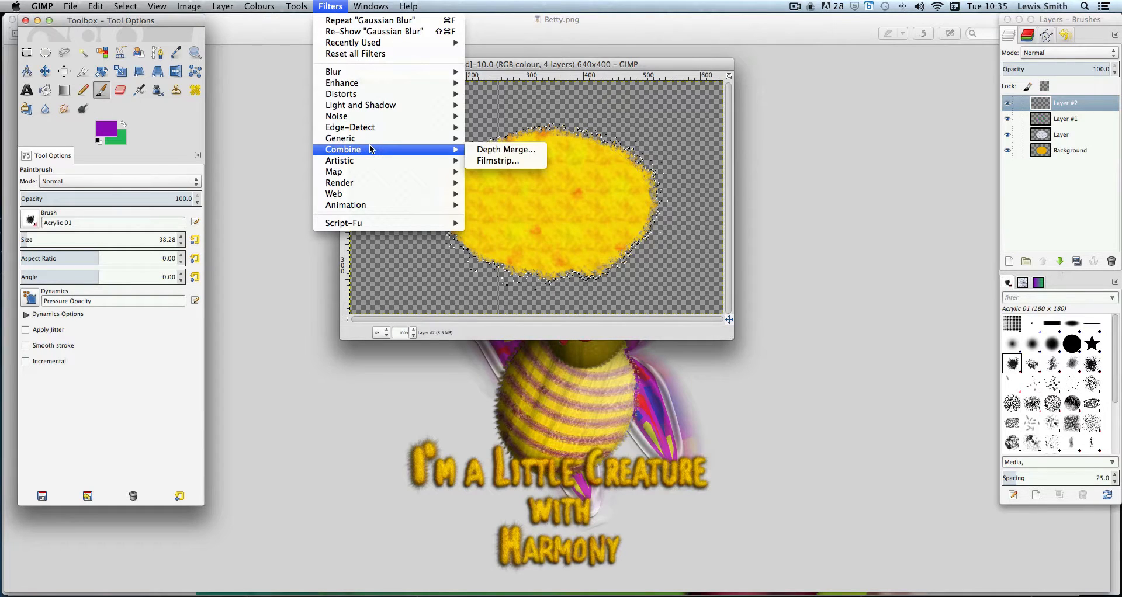
mouse_move(372, 97)
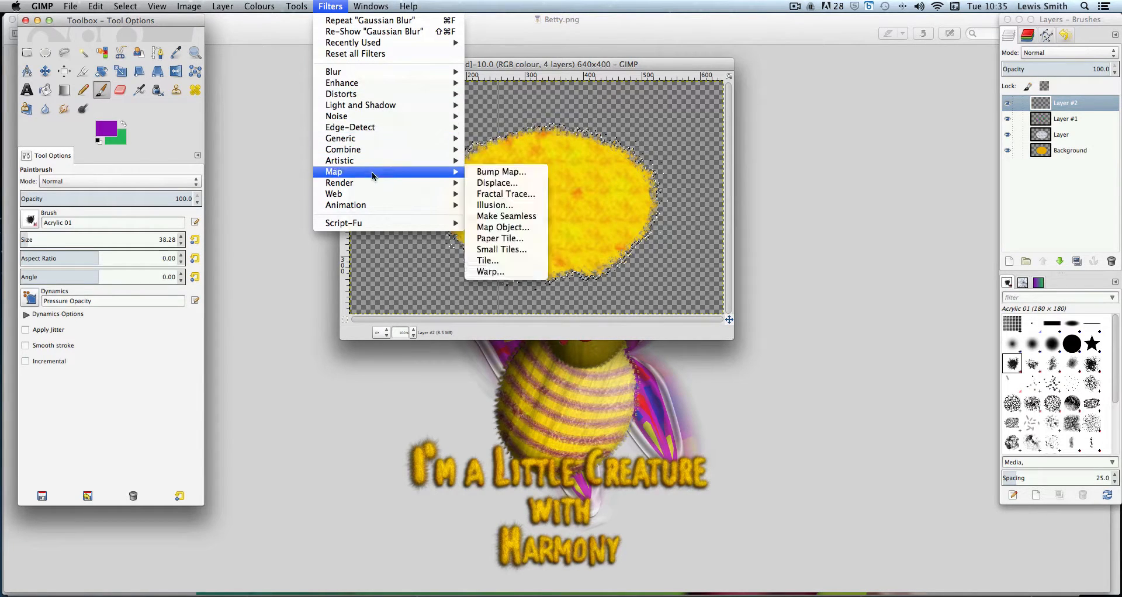
mouse_move(381, 182)
mouse_move(504, 188)
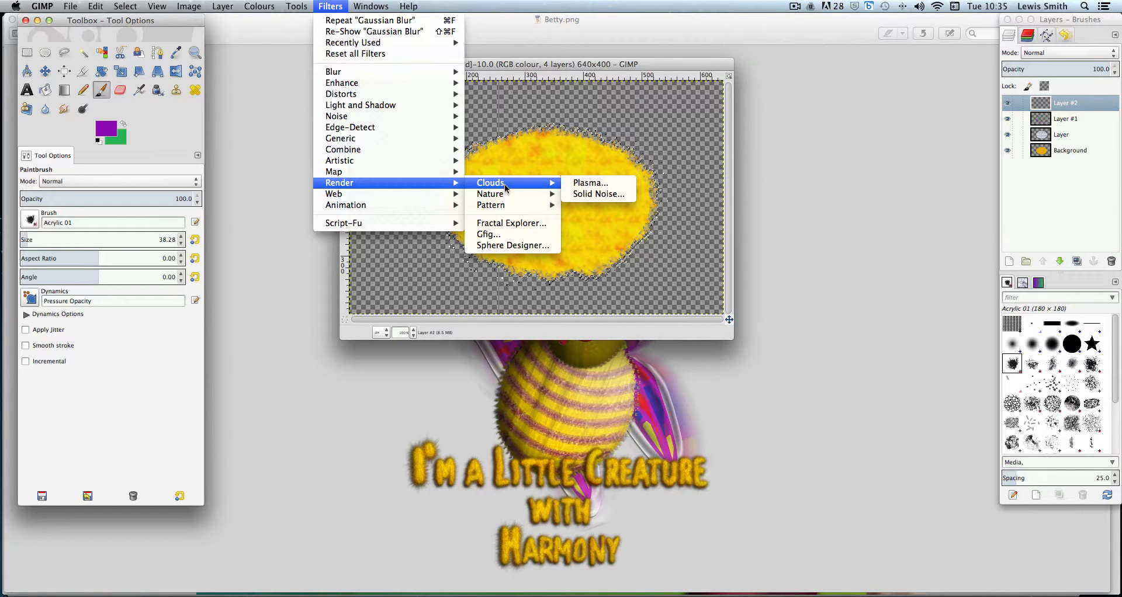
mouse_move(506, 209)
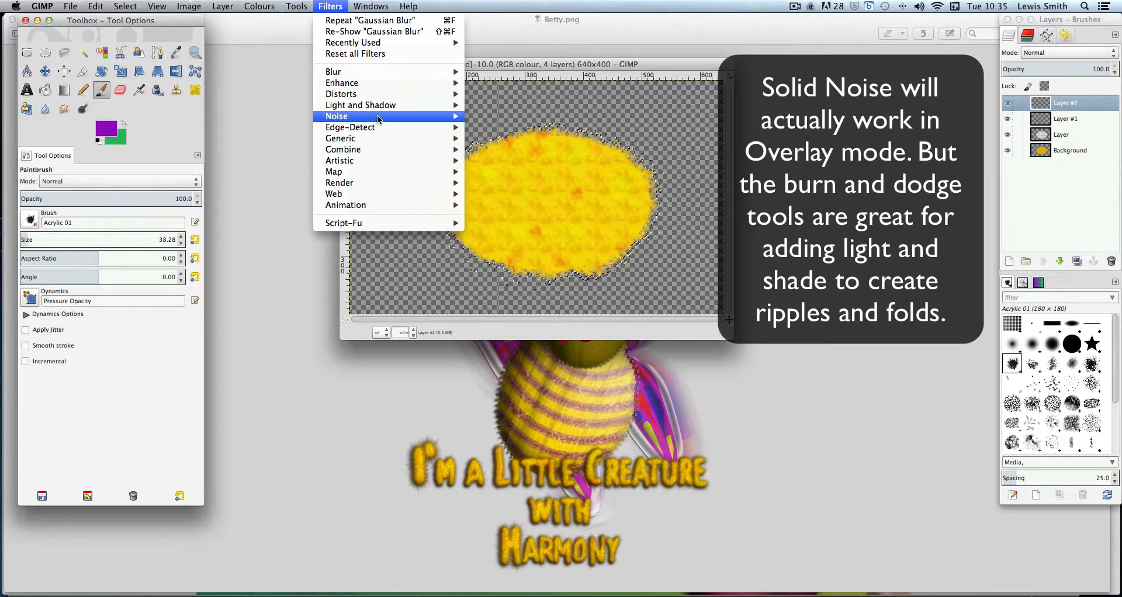
mouse_move(379, 120)
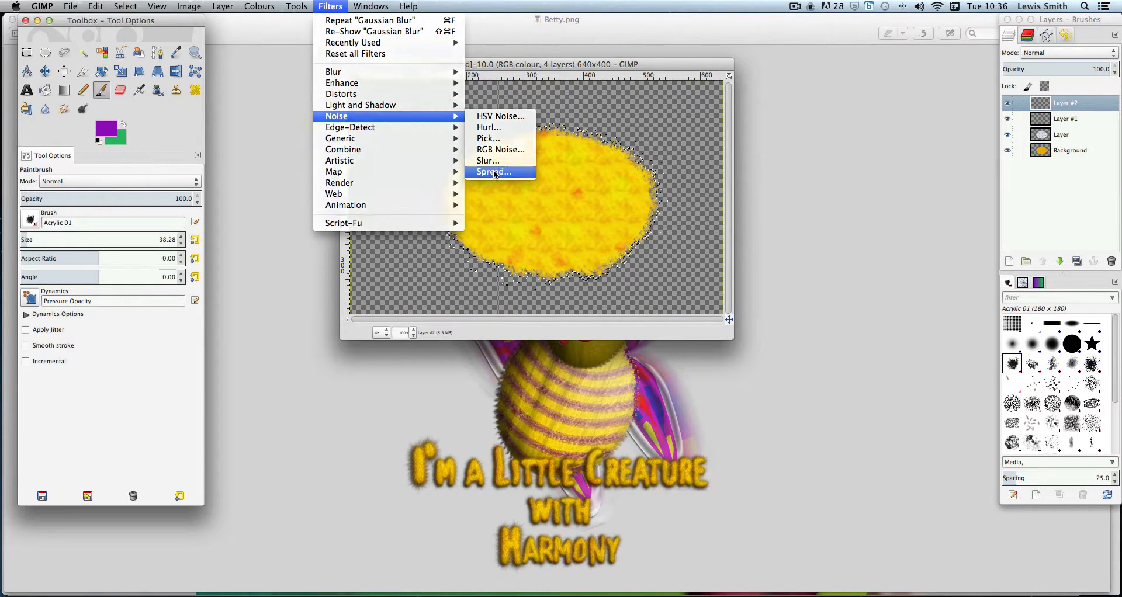
click(494, 172)
drag(569, 190, 785, 131)
drag(752, 274, 794, 271)
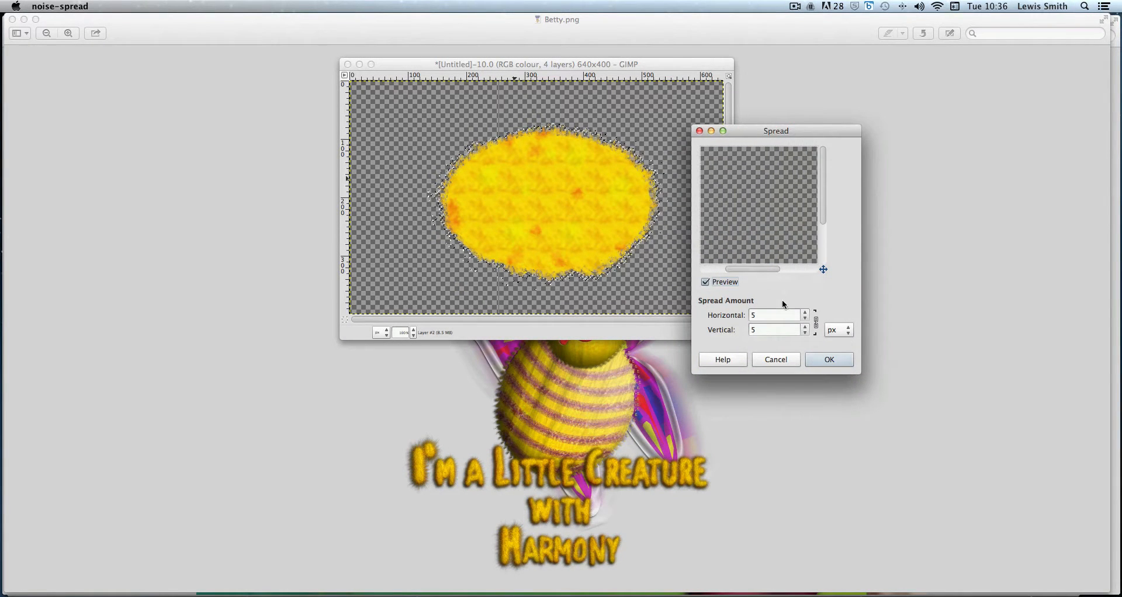
click(778, 360)
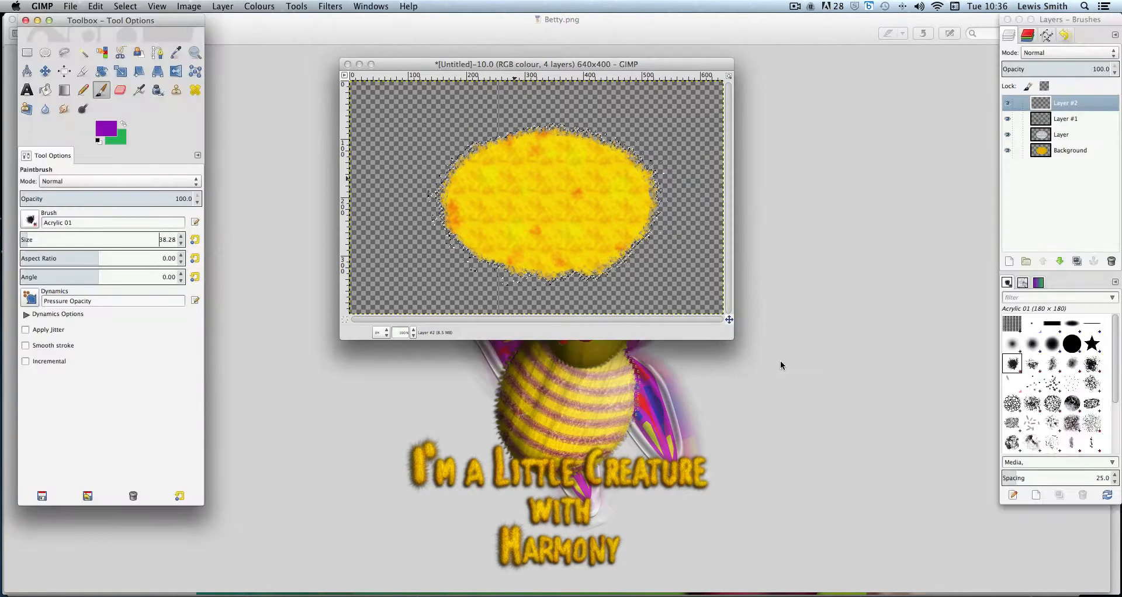
Apply the Spread noise filter with a 5-pixel amount to the overlay paint layer
click(1065, 118)
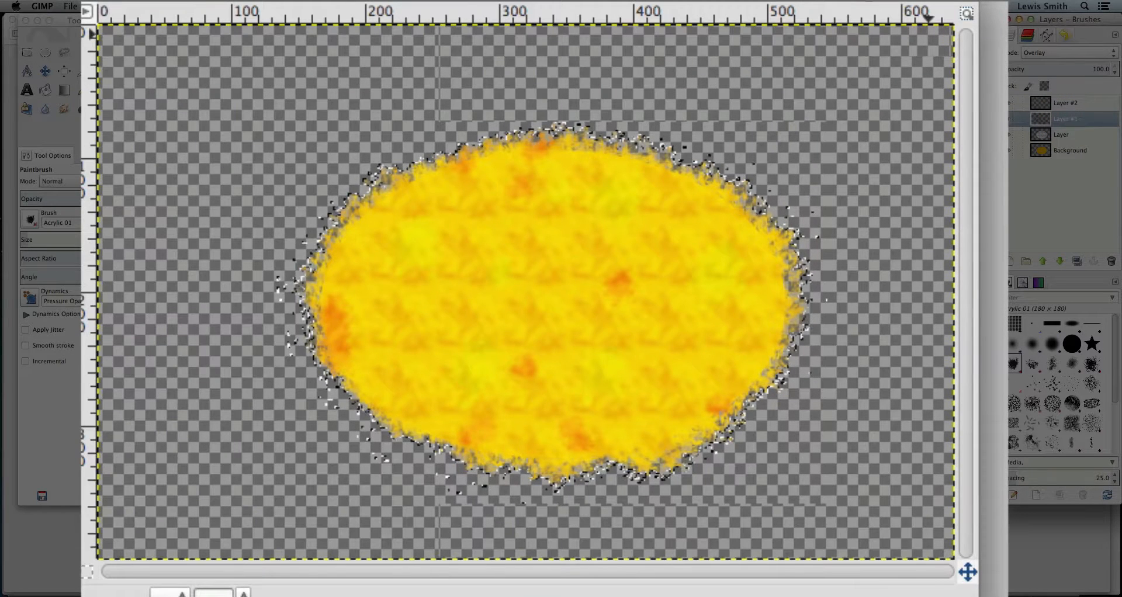
click(325, 6)
mouse_move(92, 62)
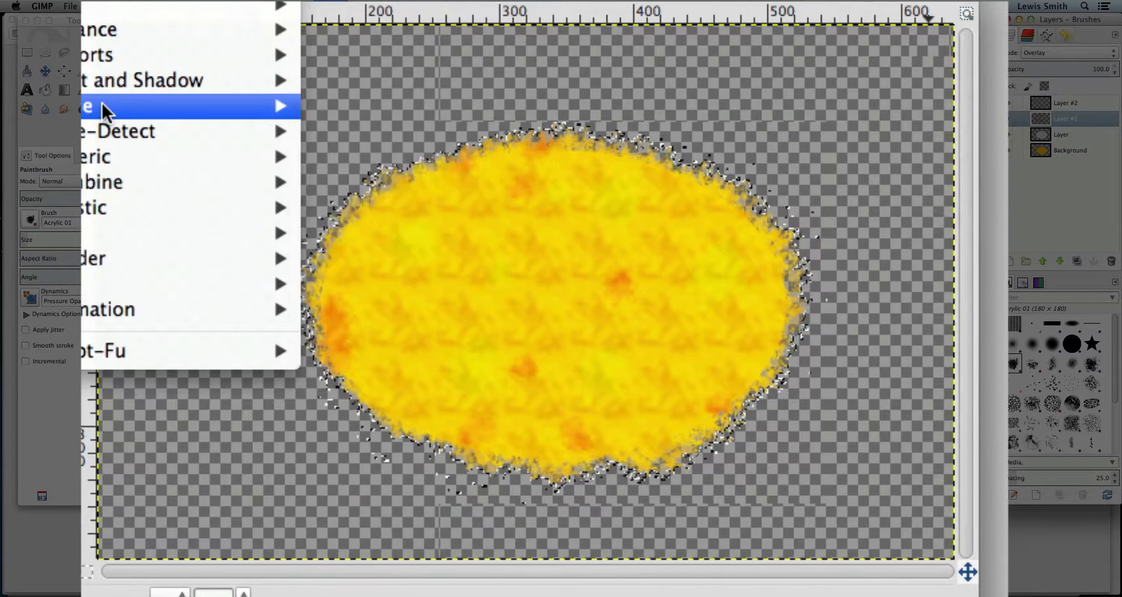
mouse_move(101, 104)
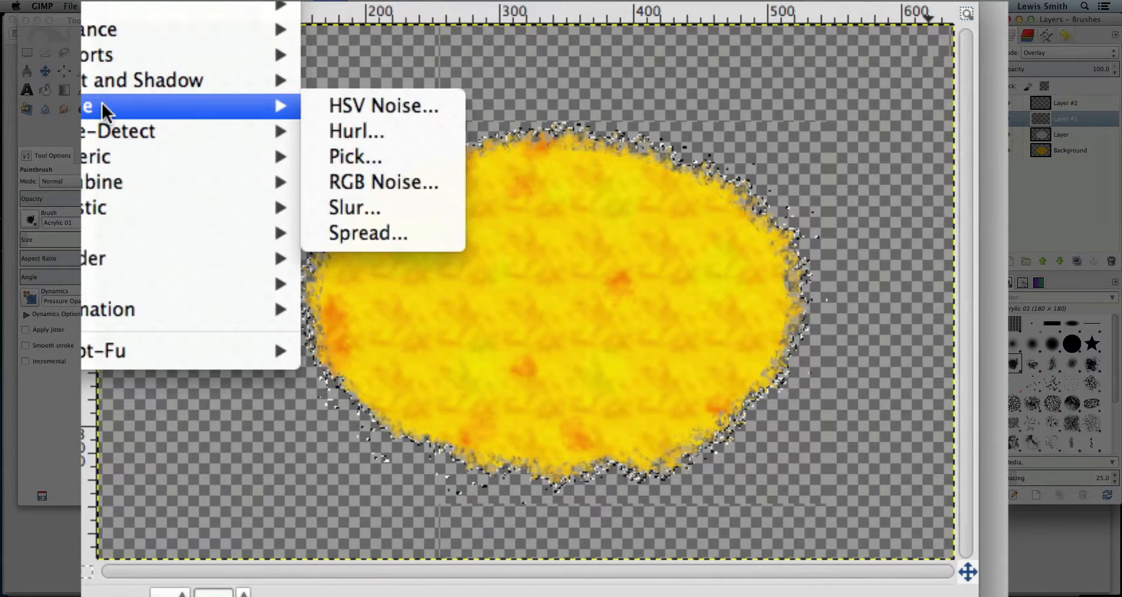
click(381, 232)
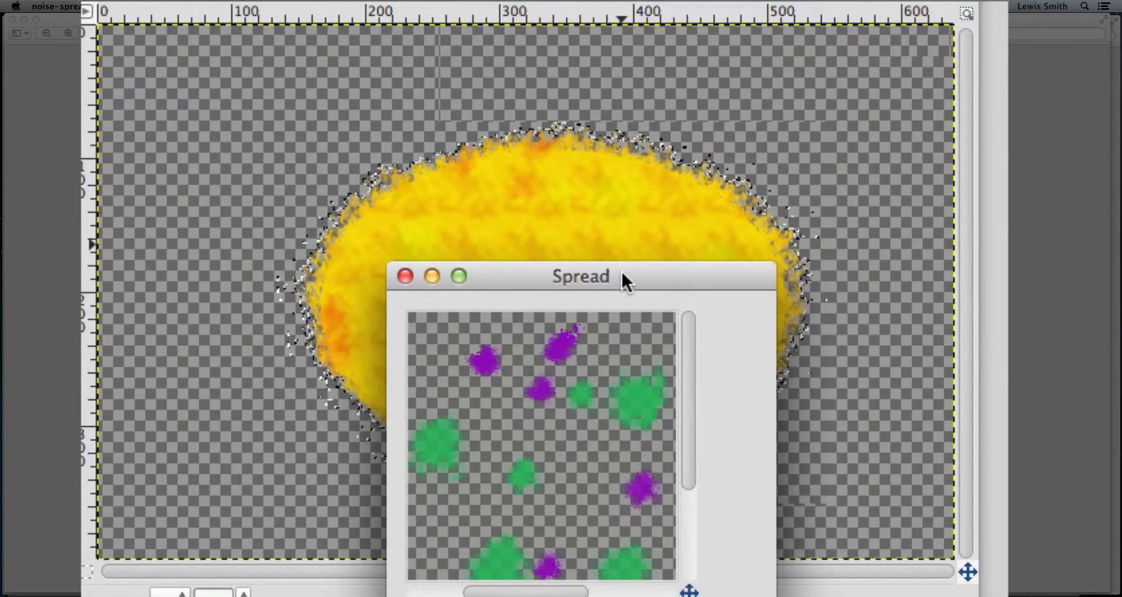
drag(624, 280, 917, 201)
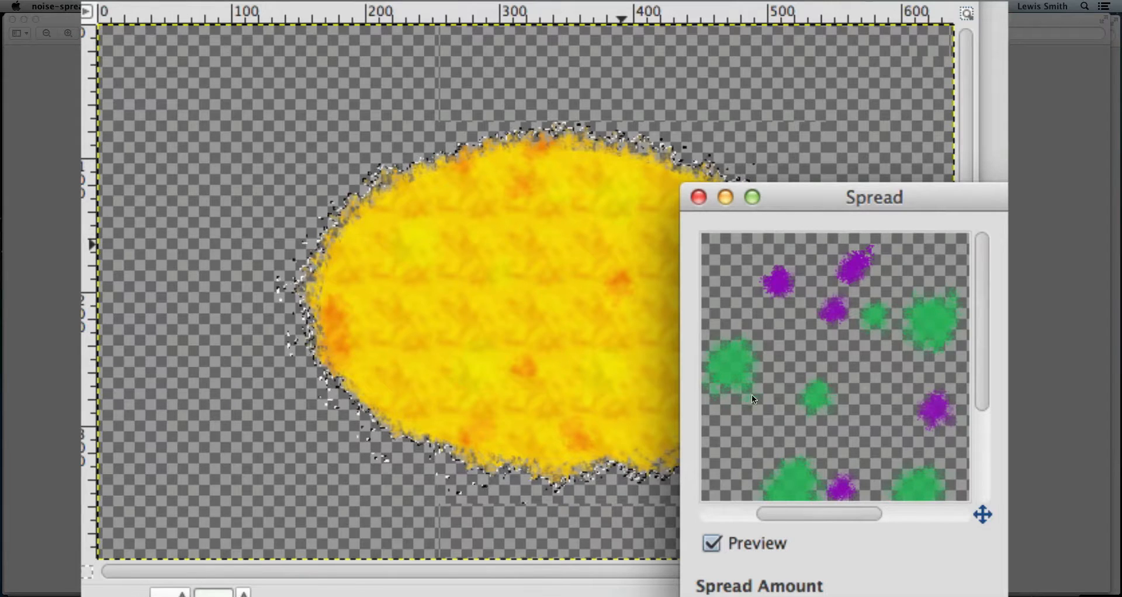
key(Return)
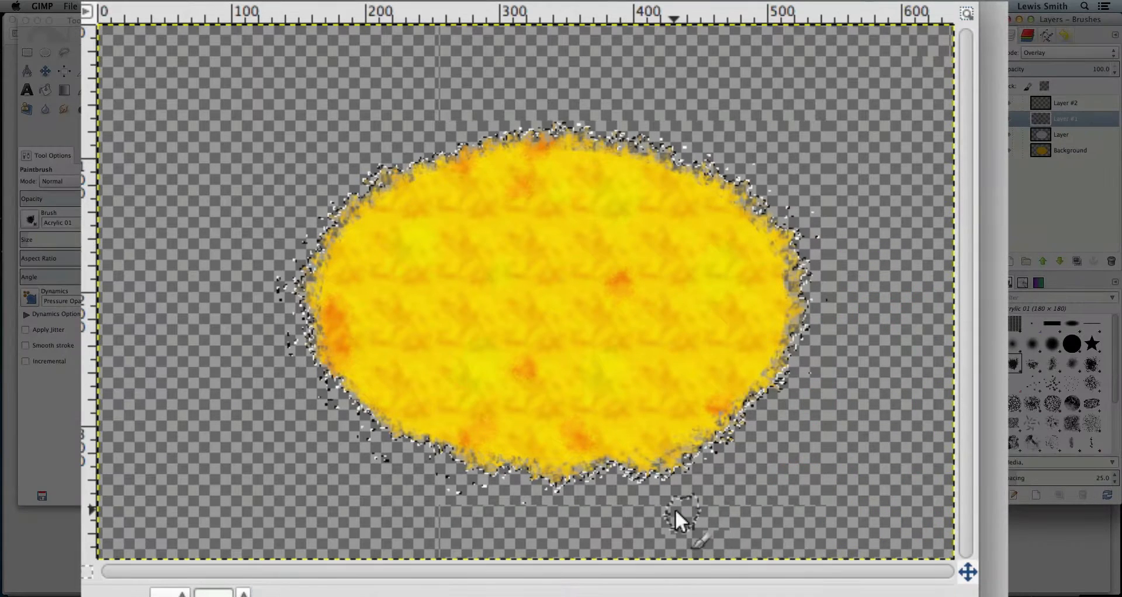
Select the top layer, choose the Hardness 050 brush, and set the foreground colour to black
click(1095, 104)
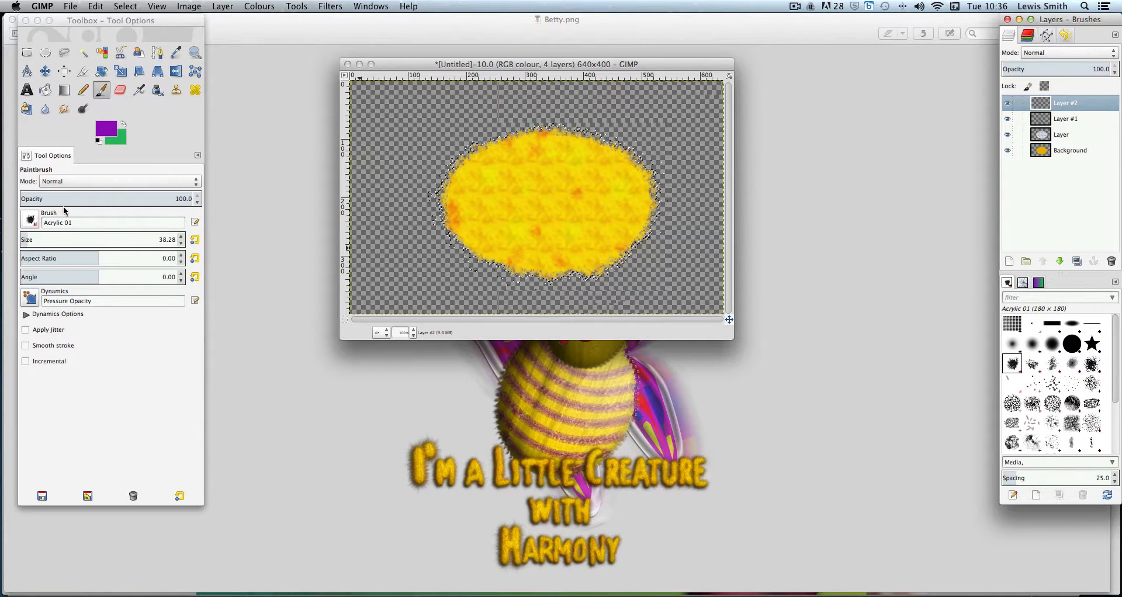
click(1033, 343)
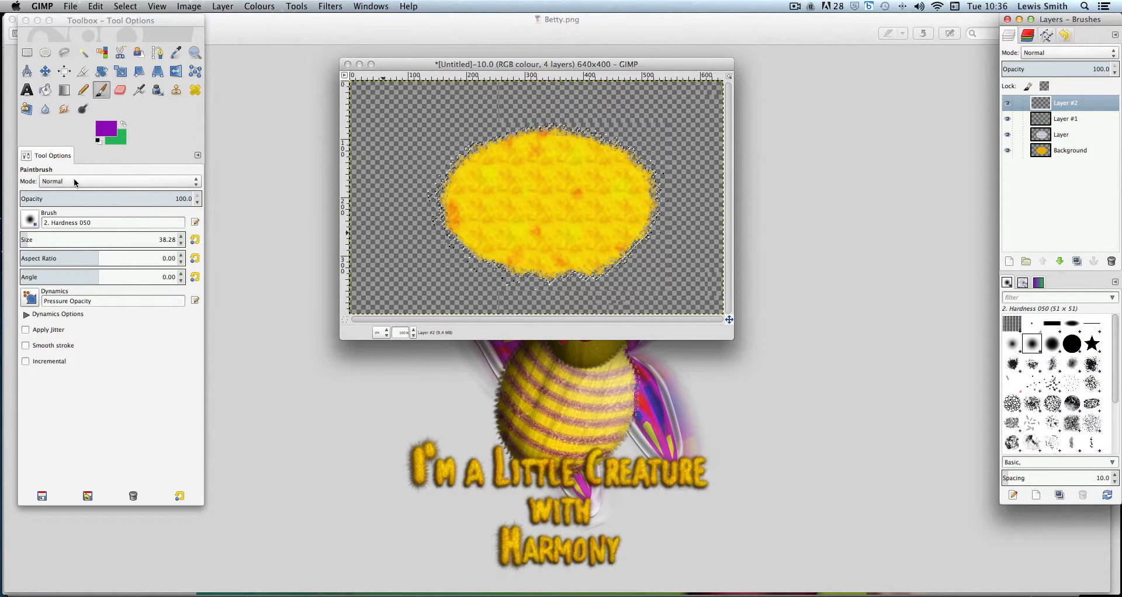
click(110, 128)
click(110, 128)
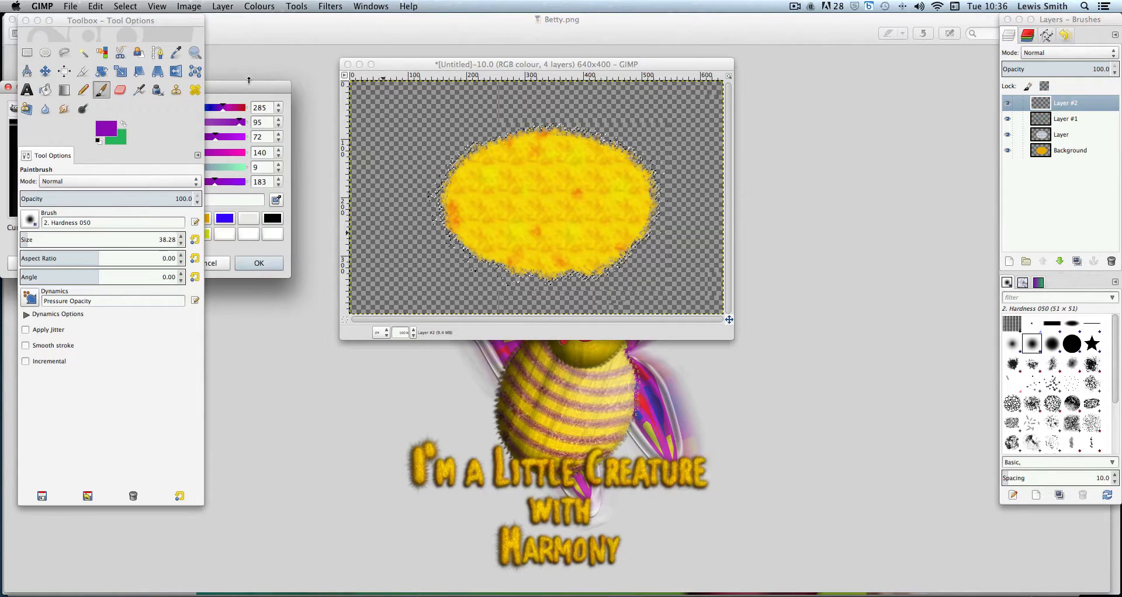
drag(466, 383, 497, 411)
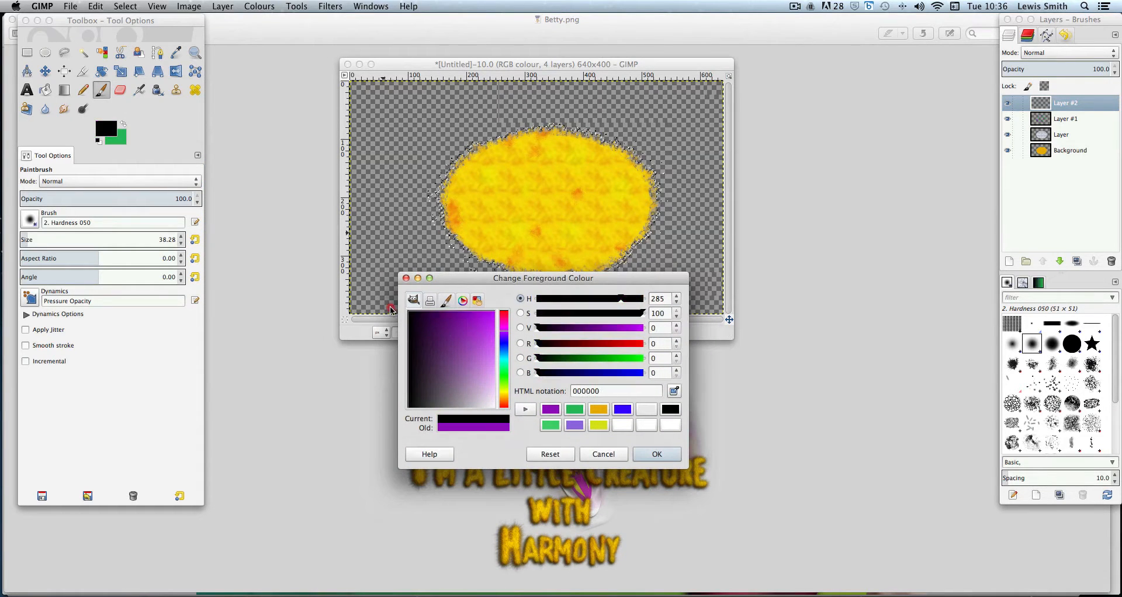
click(658, 455)
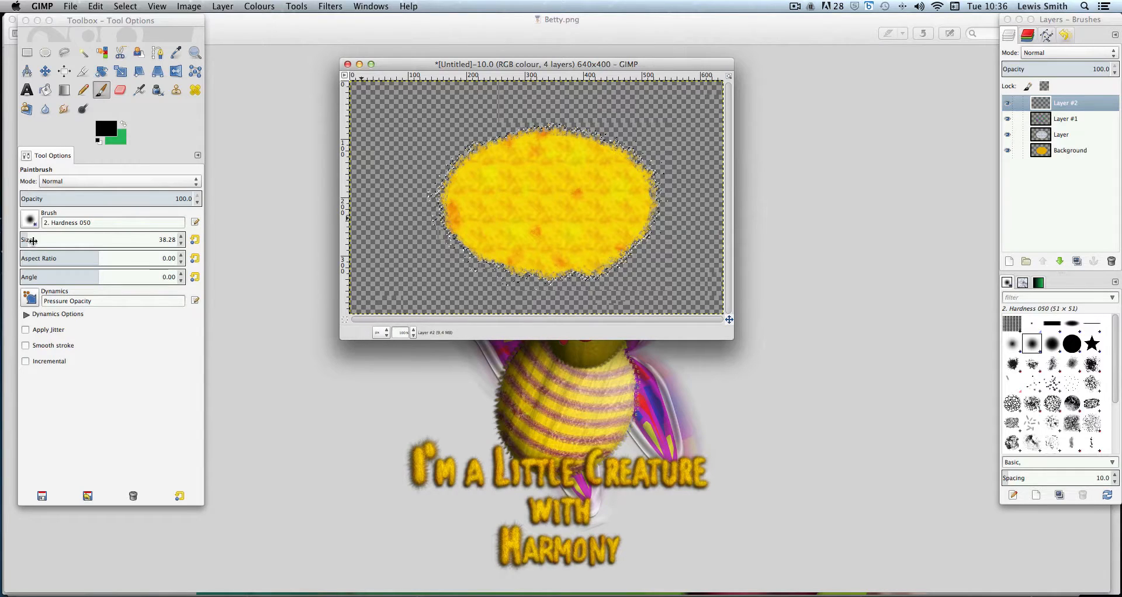
Set the brush size to about 124 and paint a black shadow along the oval's lower-left edge
click(39, 238)
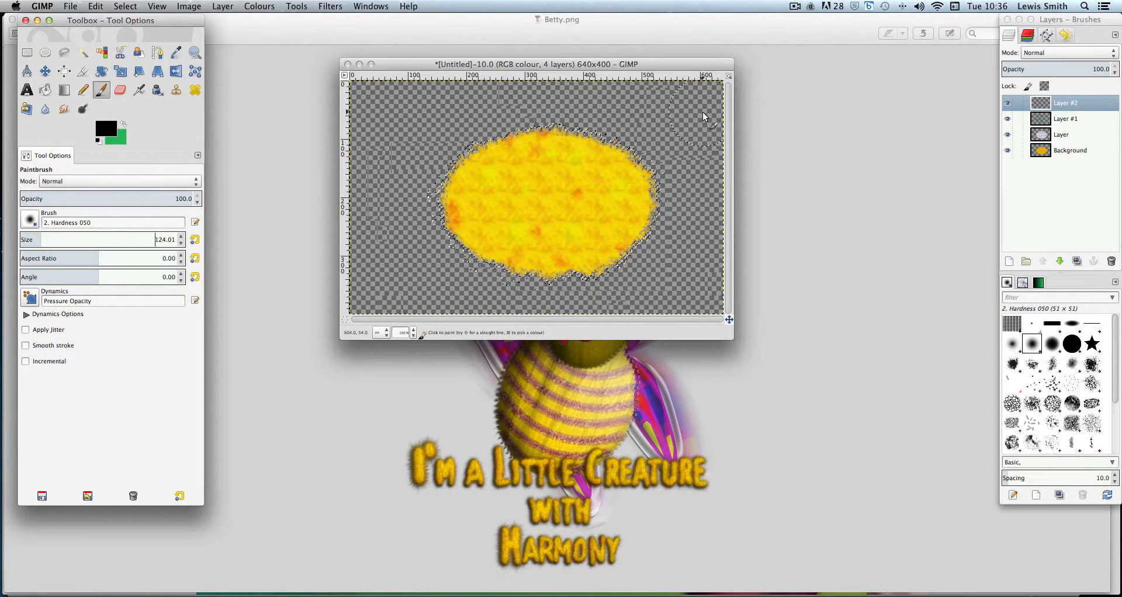
click(699, 26)
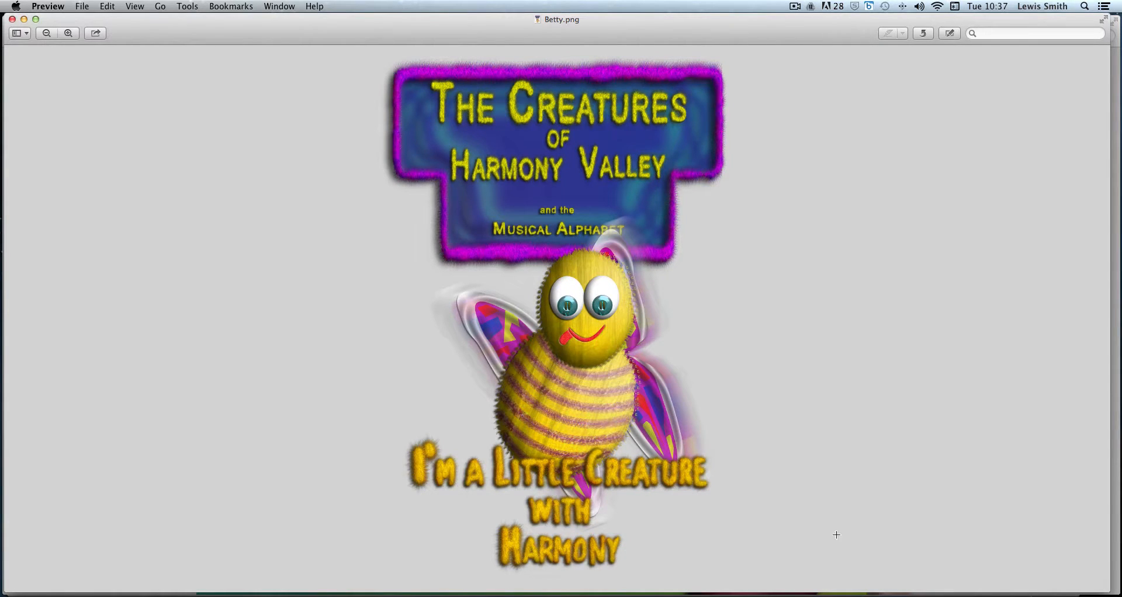
click(968, 582)
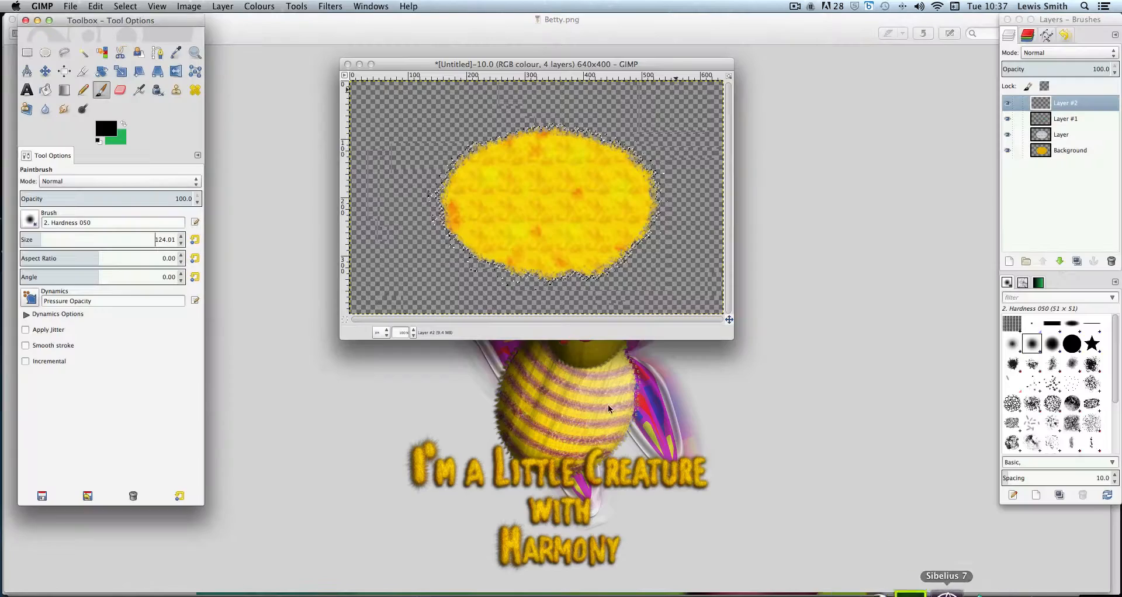
mouse_move(444, 176)
mouse_down()
mouse_move(444, 213)
mouse_move(511, 257)
mouse_move(620, 266)
mouse_up()
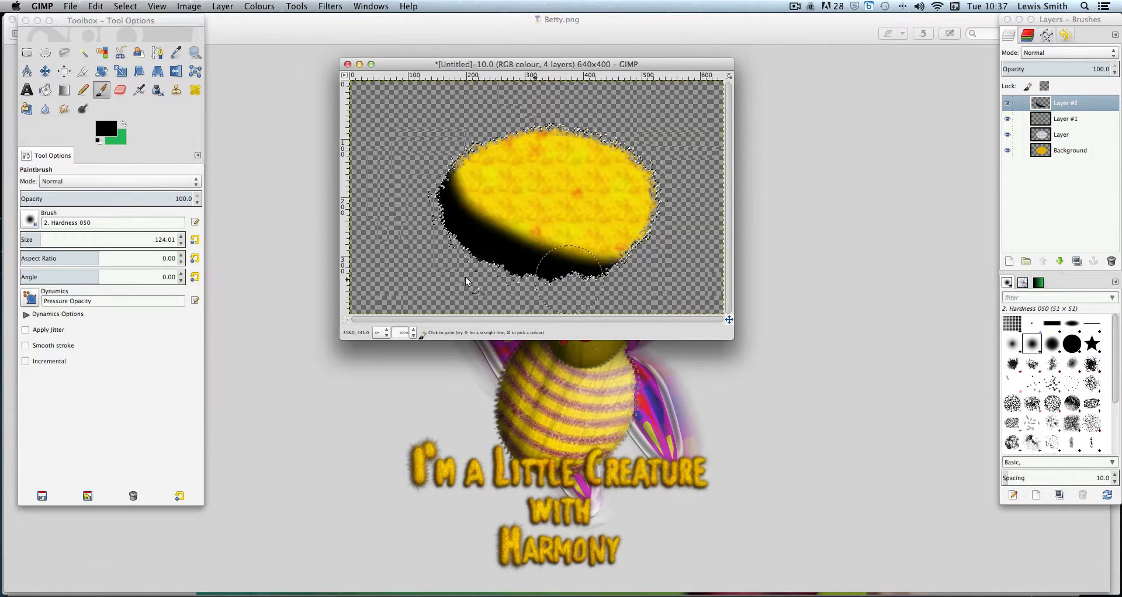
Apply a Gaussian Blur of 55 px to the black shadow layer
click(325, 7)
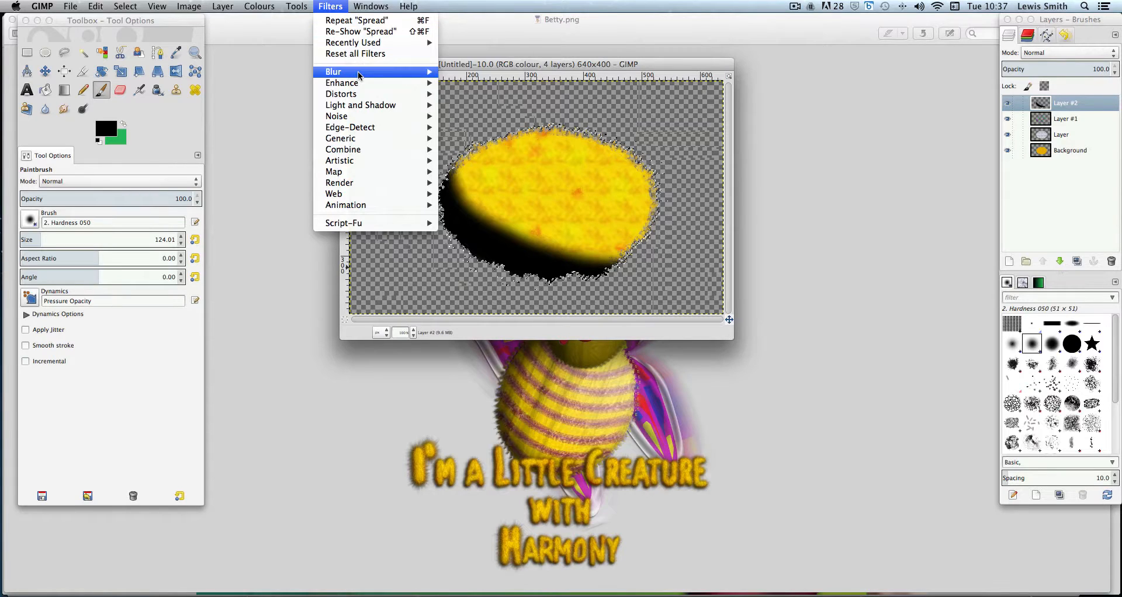
mouse_move(409, 72)
click(480, 83)
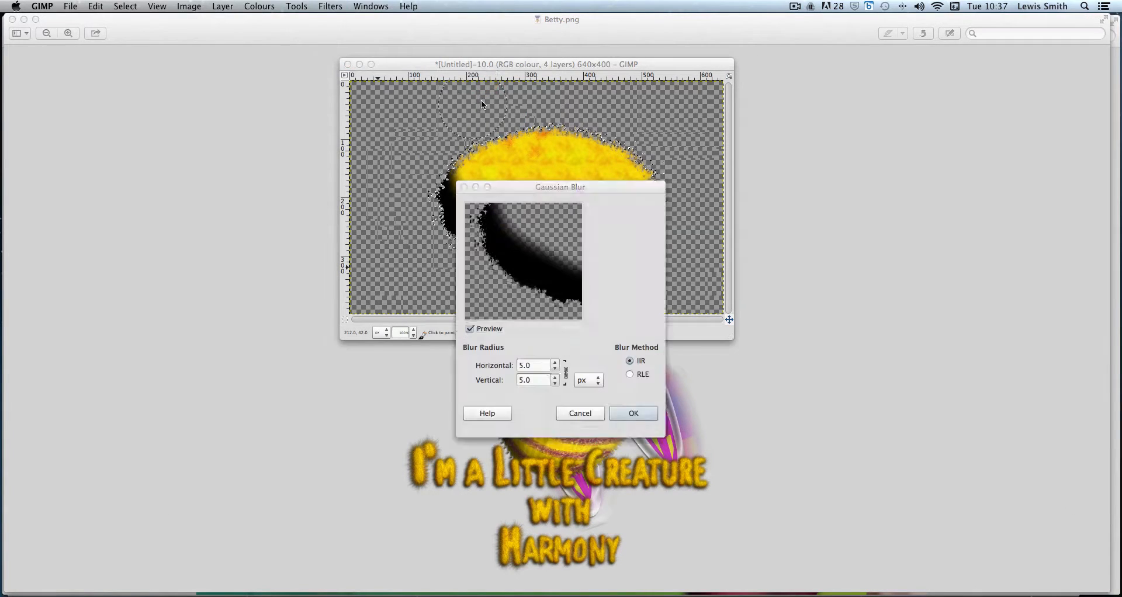
drag(608, 187, 787, 158)
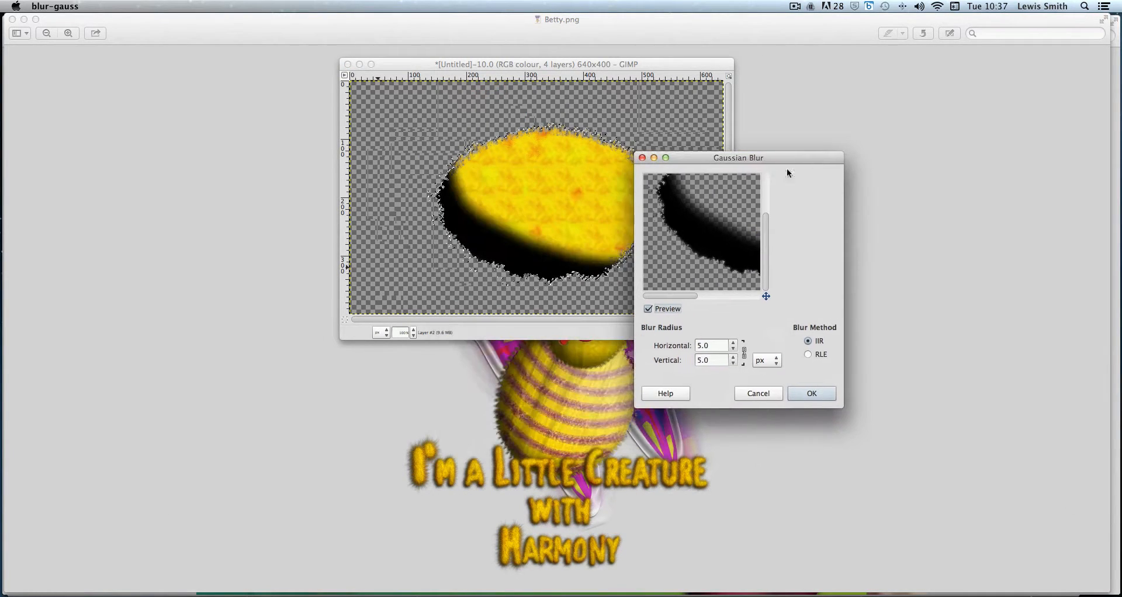
click(735, 342)
click(734, 344)
click(735, 344)
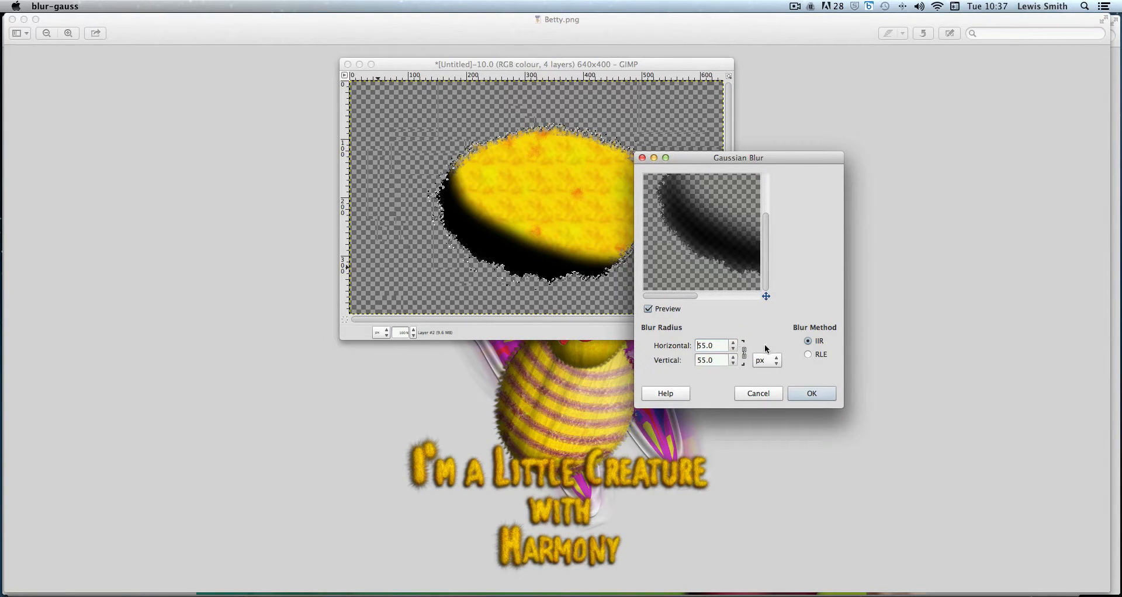
click(811, 395)
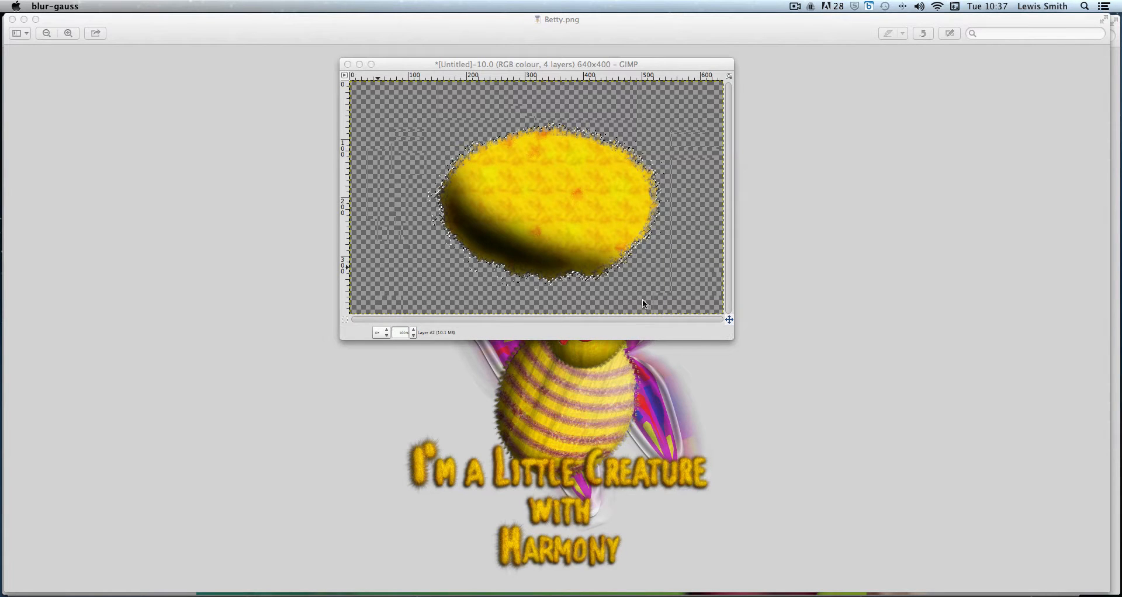
Add a new transparent 640 × 400 layer at the top of the stack
click(990, 584)
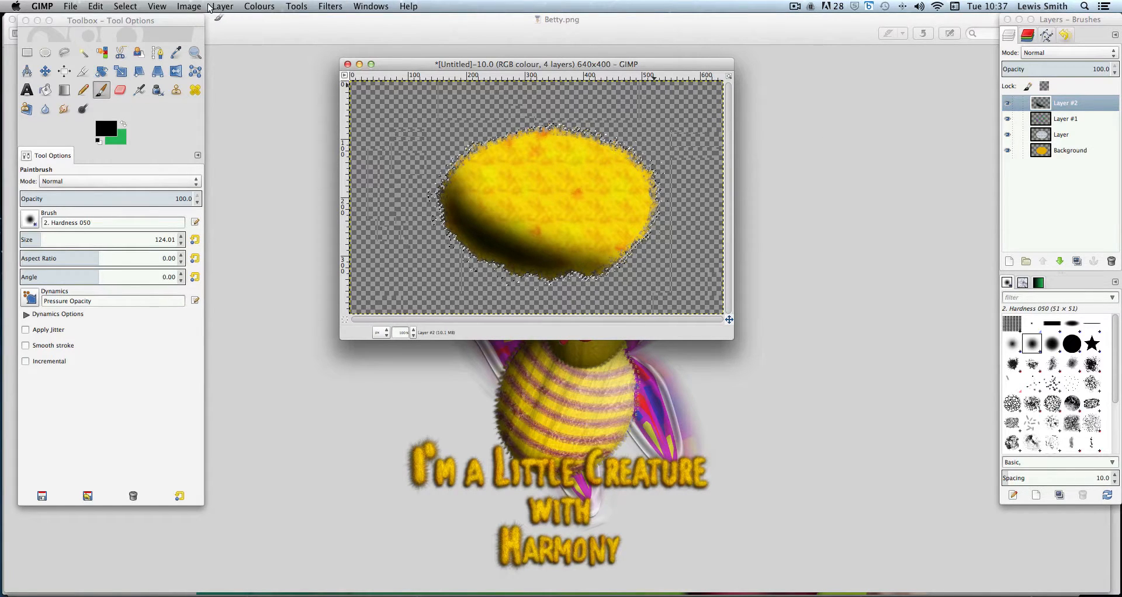
click(224, 7)
click(232, 21)
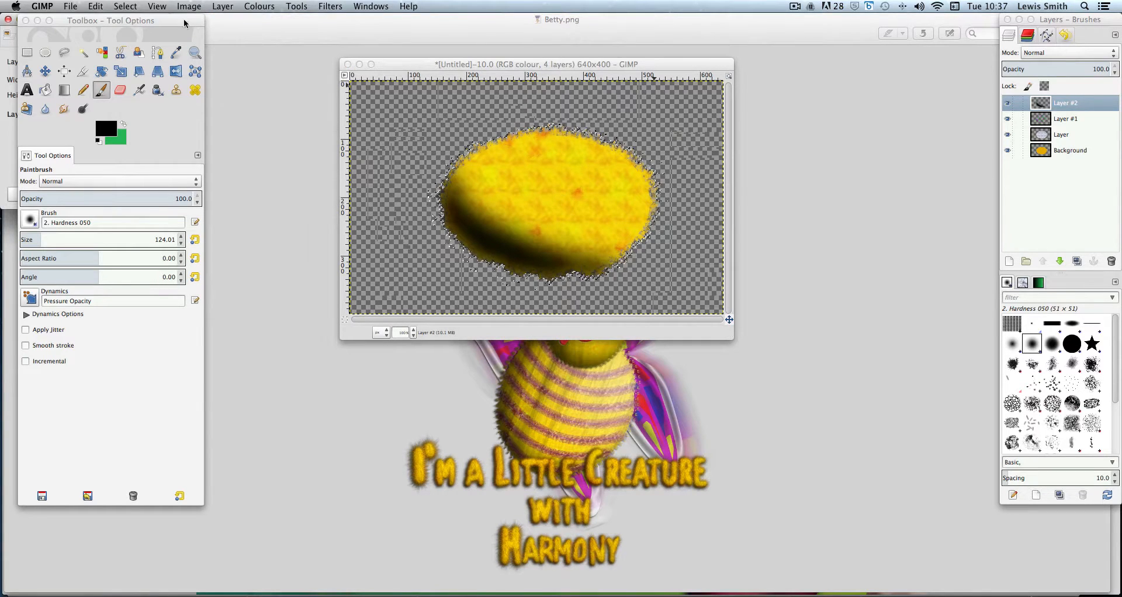
drag(87, 23, 195, 25)
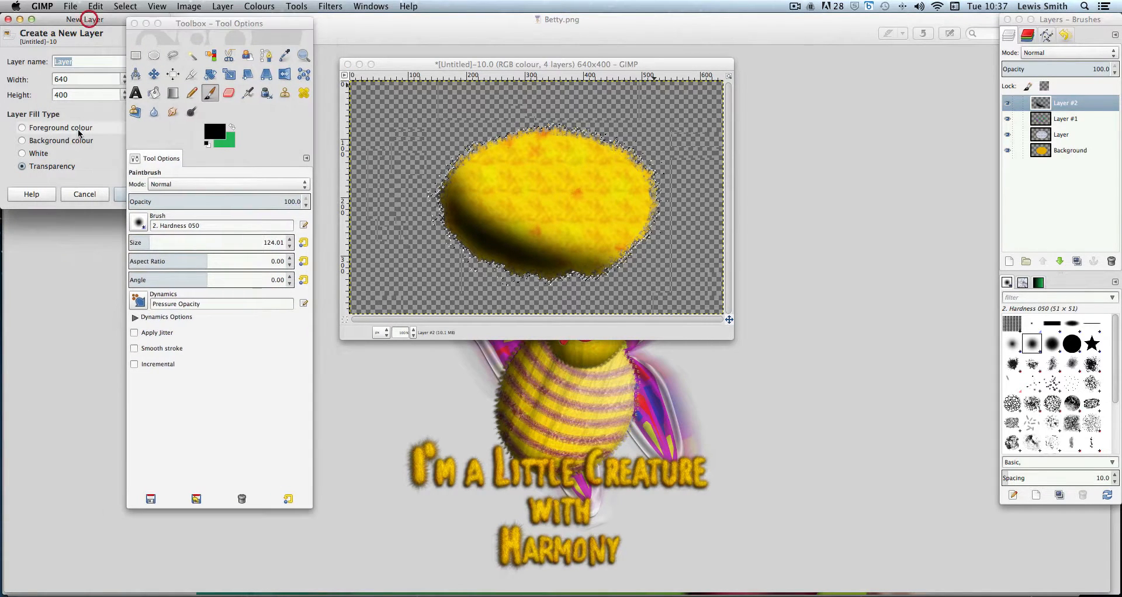
click(116, 199)
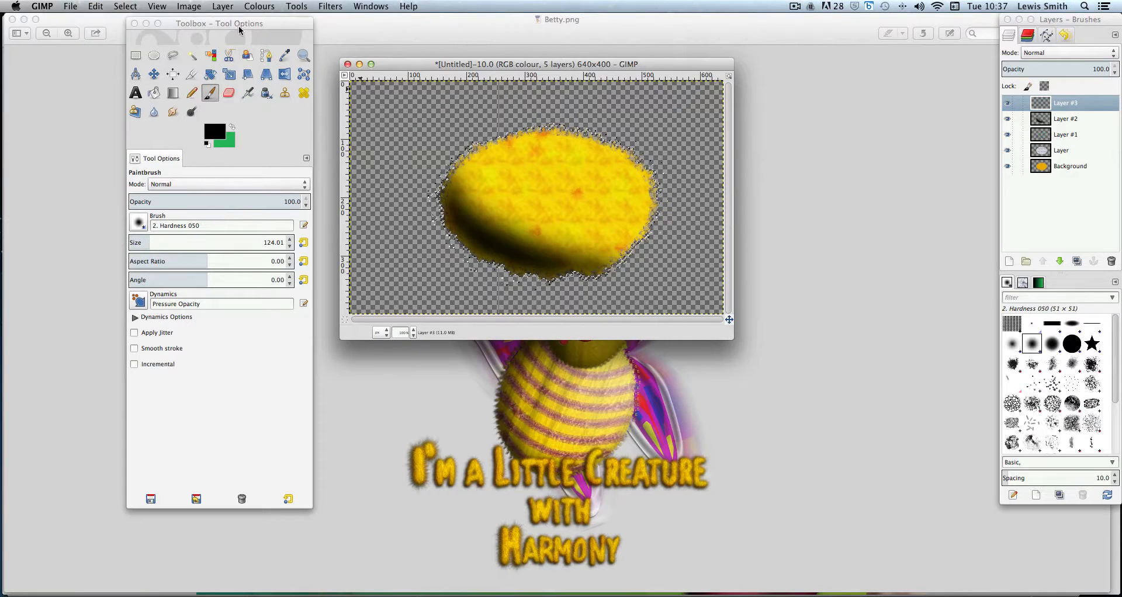
Set the foreground colour to white
drag(238, 25, 123, 24)
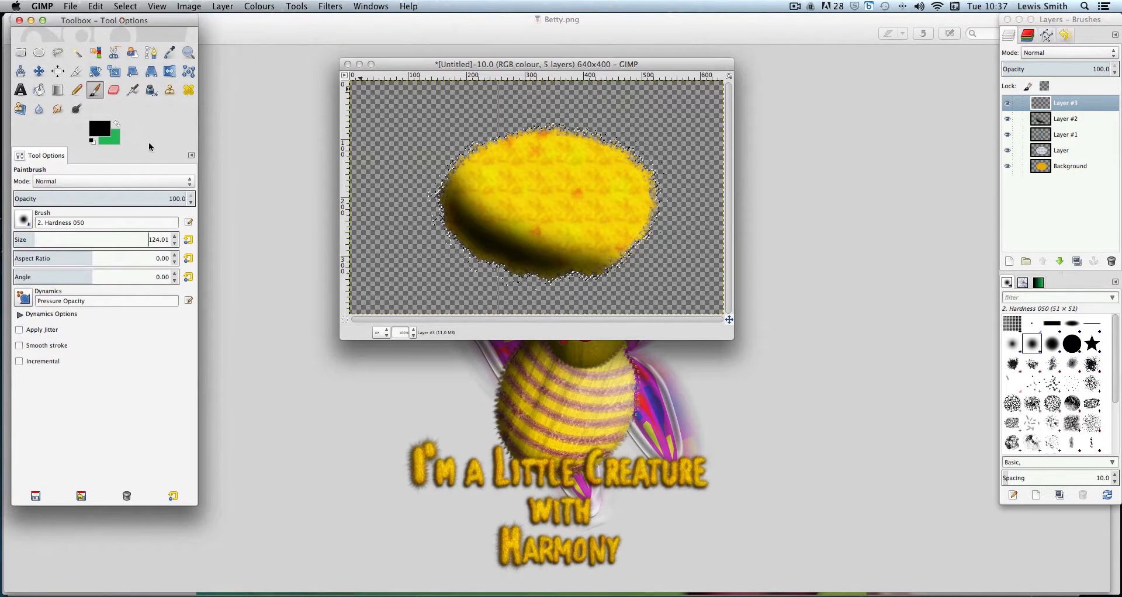
click(106, 128)
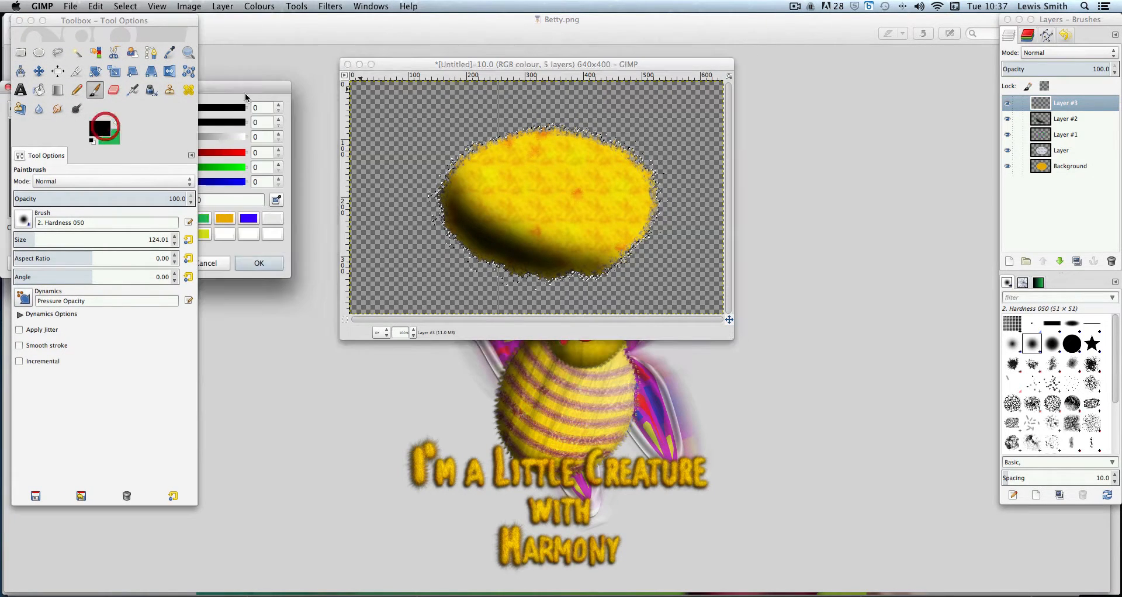
drag(391, 256, 422, 281)
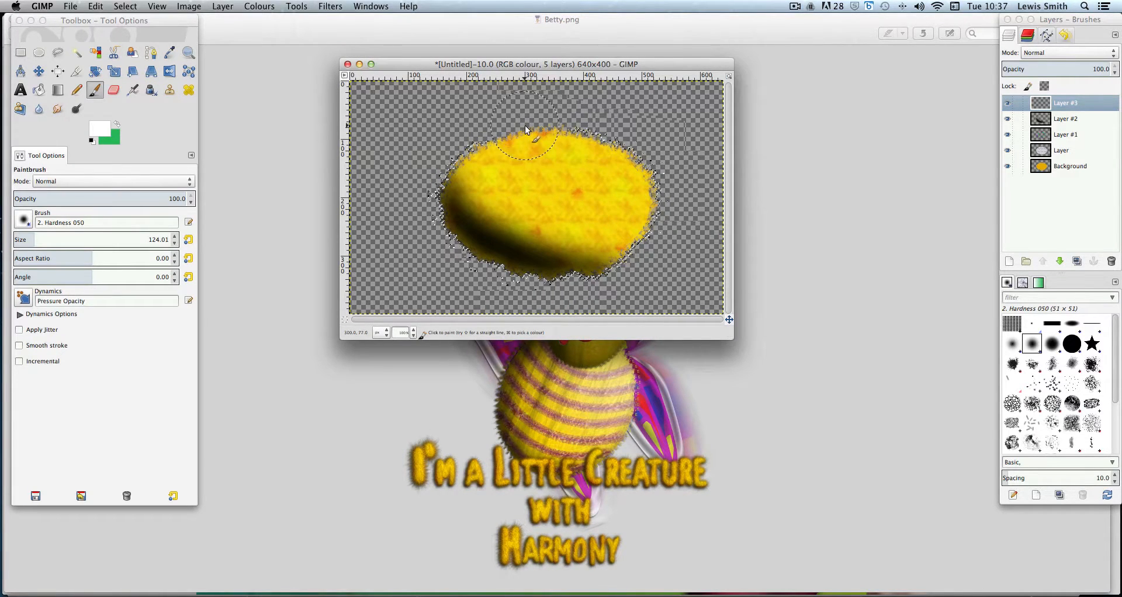
Paint a white highlight along the oval's upper edge on the new top layer
drag(525, 125, 638, 170)
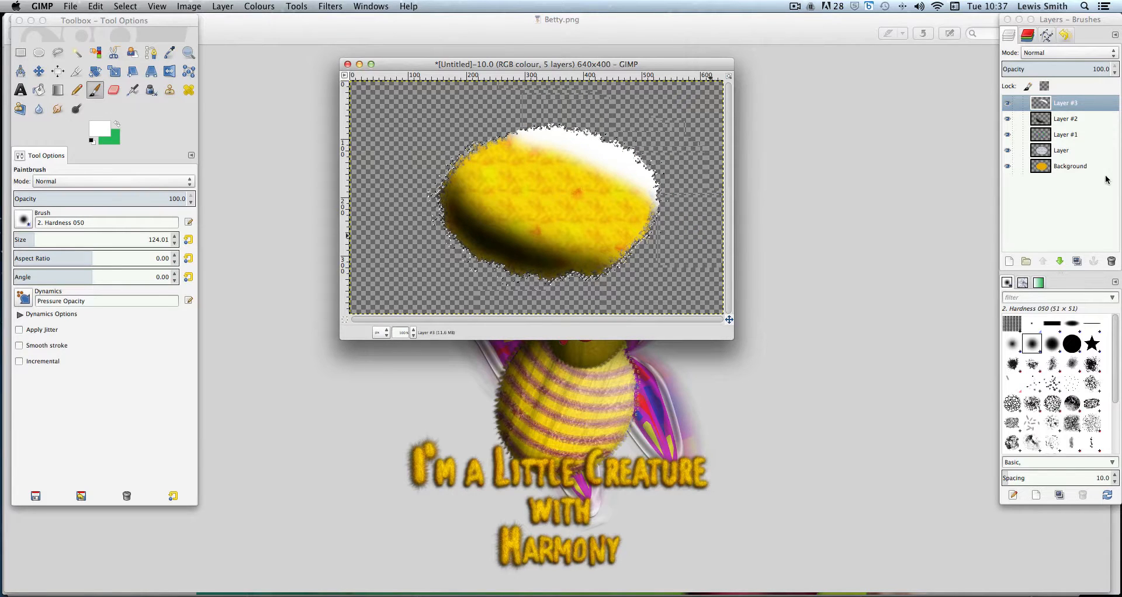
Set the highlight layer's blend mode to Screen
click(1071, 53)
click(1071, 52)
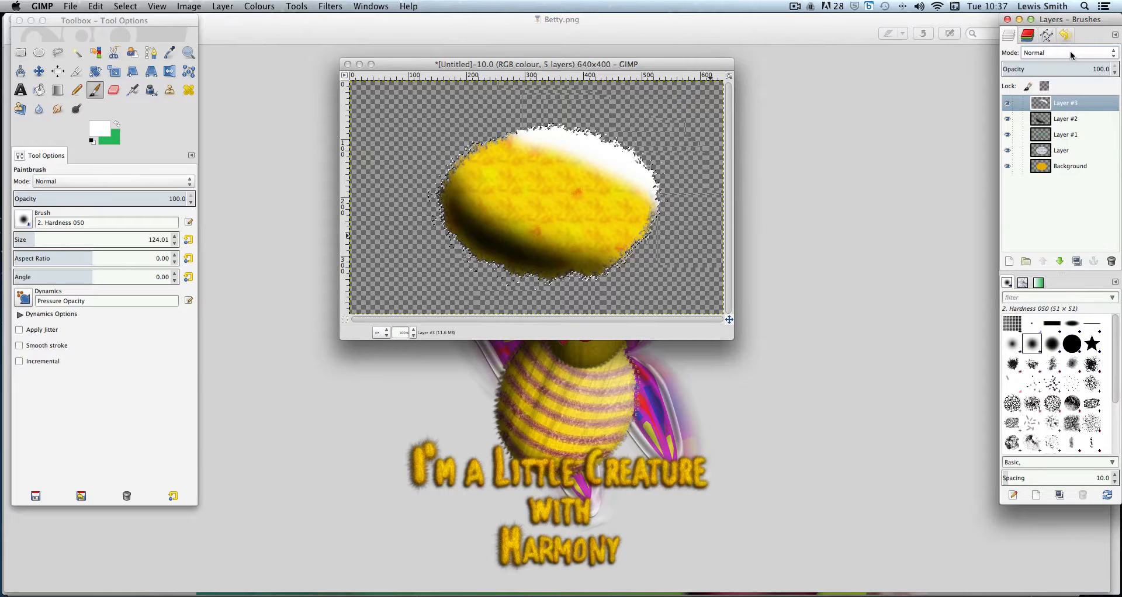
click(1070, 53)
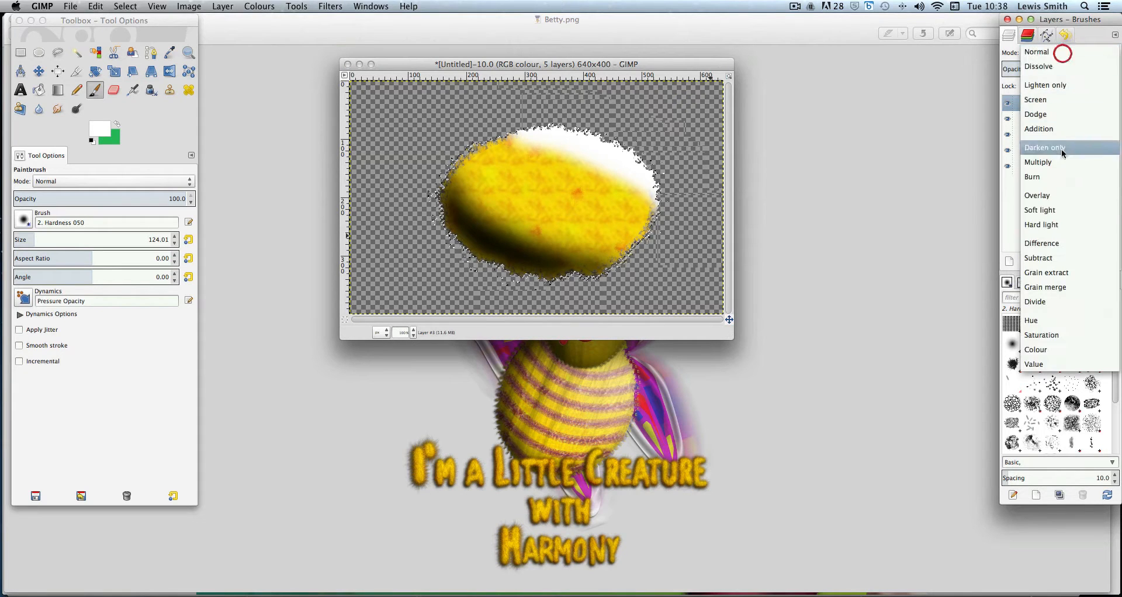
click(1062, 101)
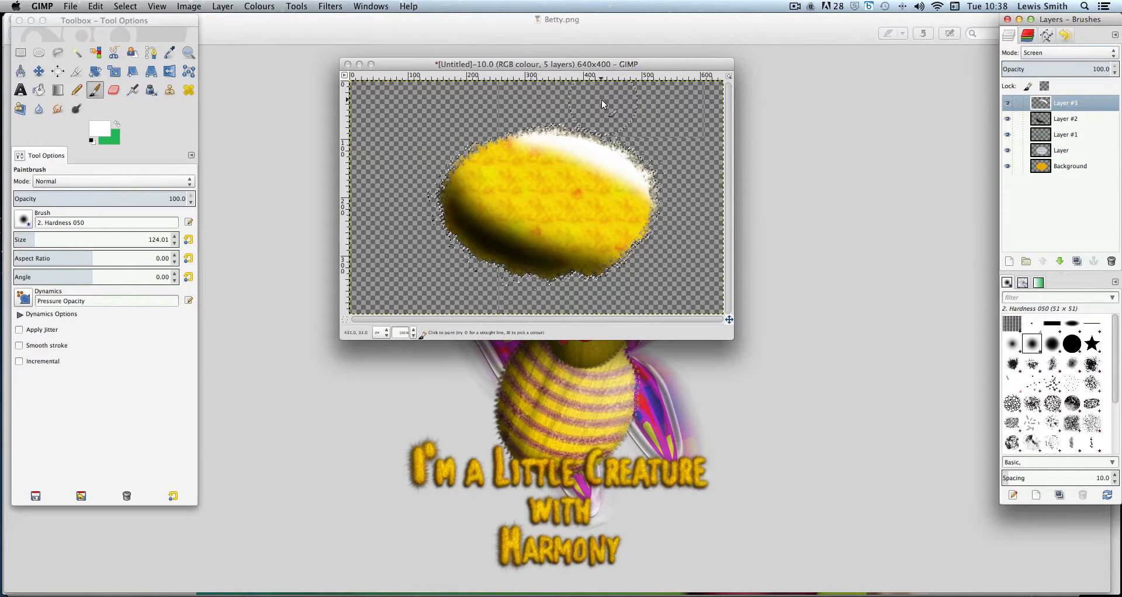
Try the Overlay blend mode on the shadow layer, then switch it back to Multiply
click(1081, 118)
click(1065, 52)
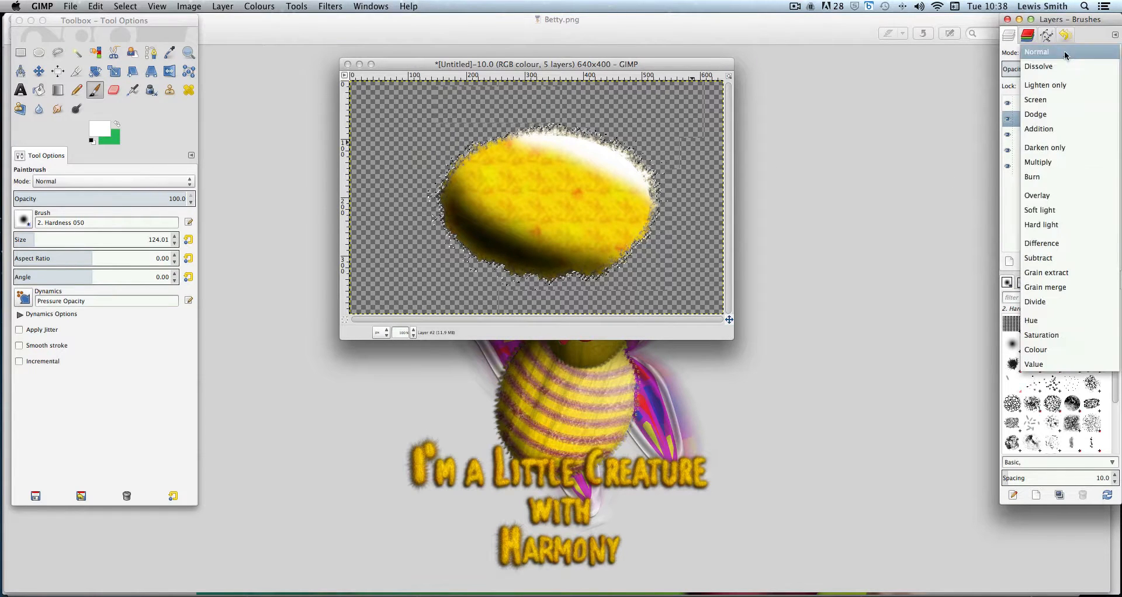
click(1061, 195)
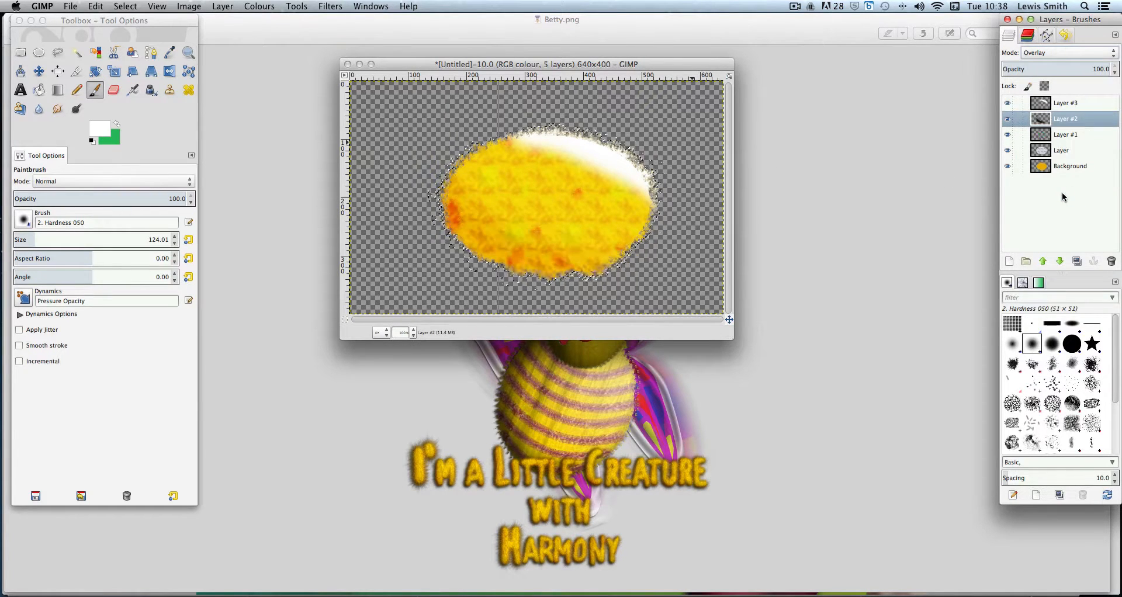
click(1063, 53)
click(1064, 52)
click(1064, 52)
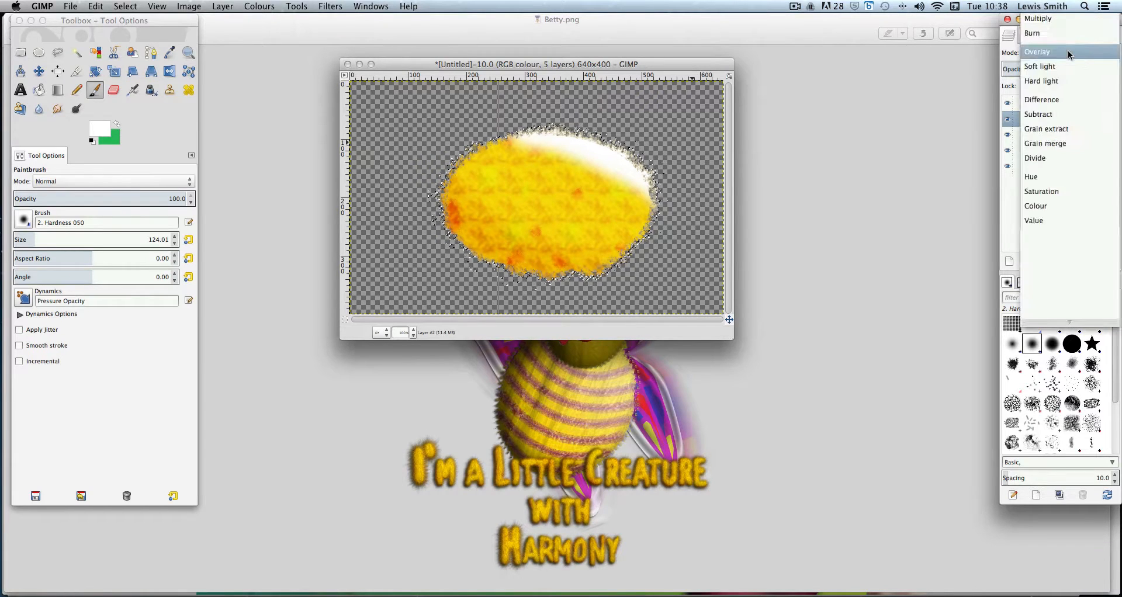
click(1068, 22)
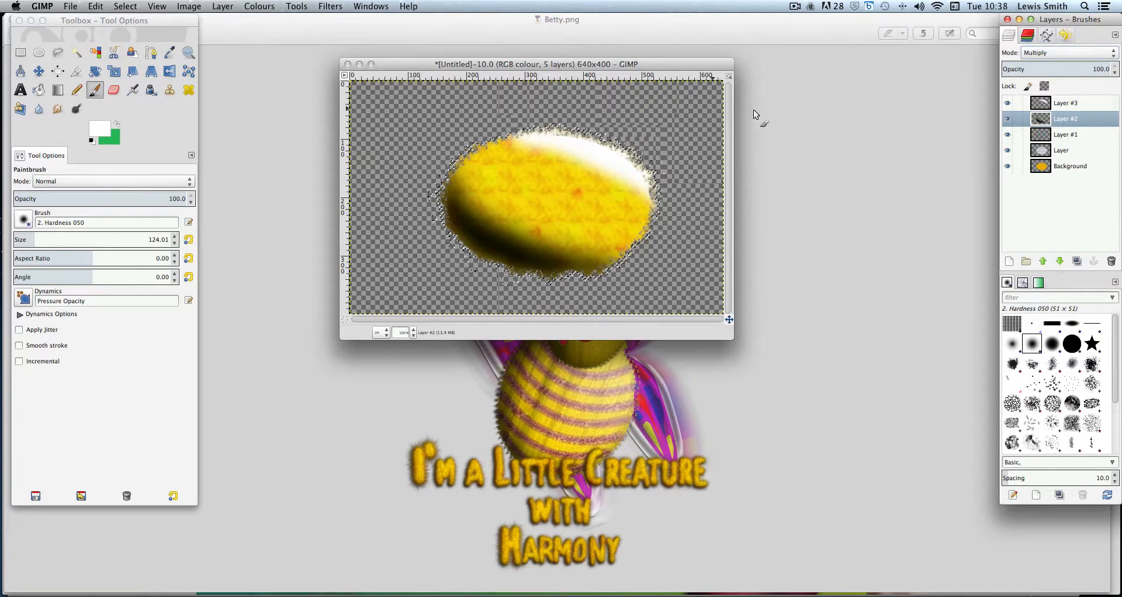
Apply a Gaussian Blur of 55 px to the white highlight layer
click(1081, 102)
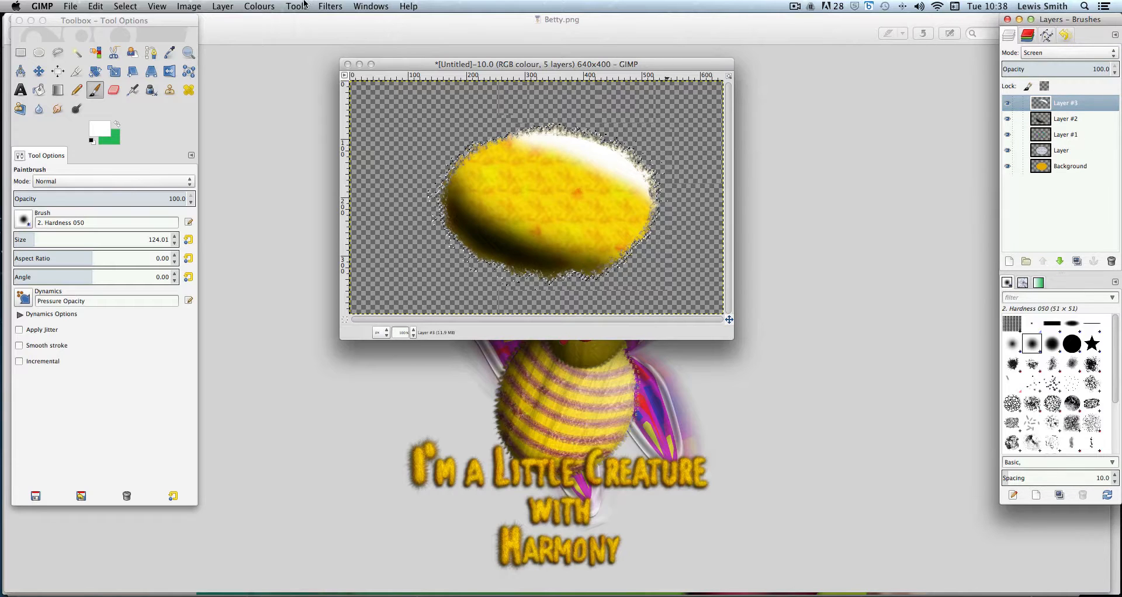
click(330, 5)
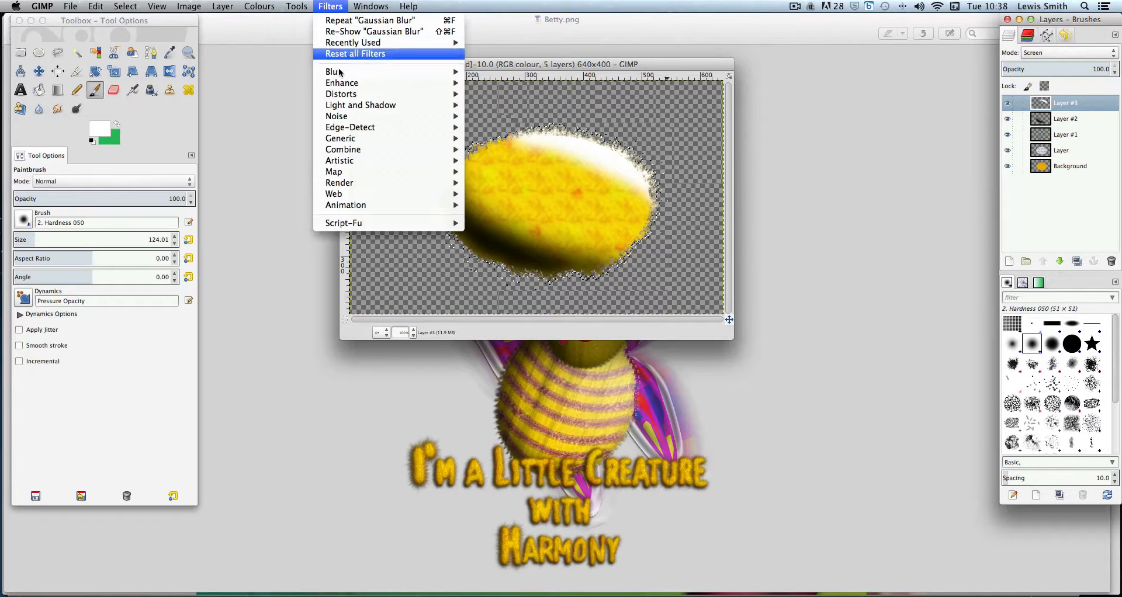
mouse_move(443, 71)
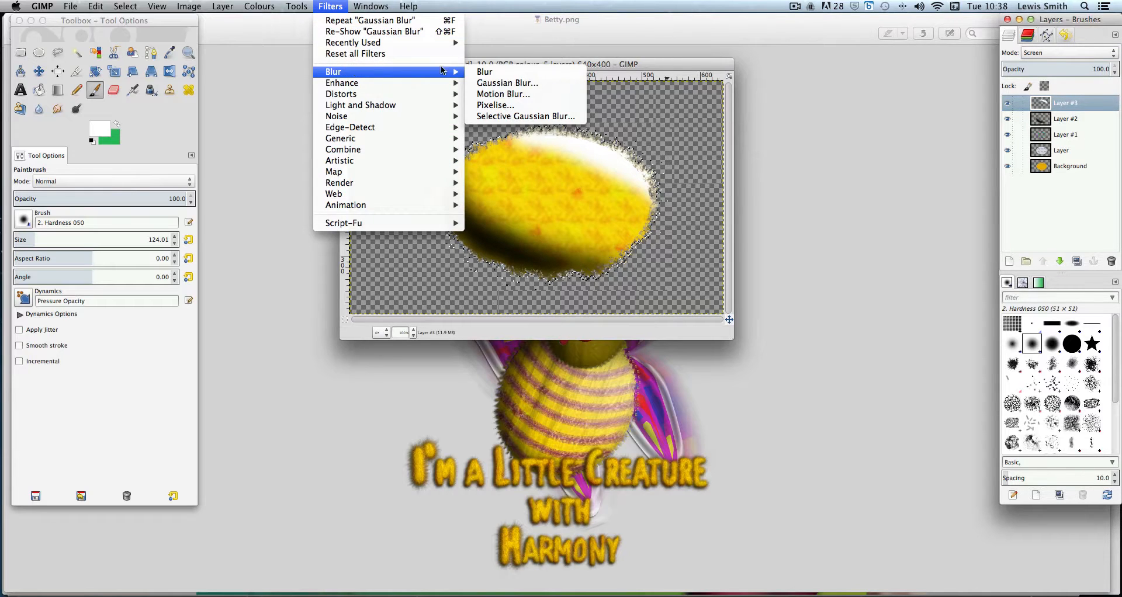
click(496, 83)
drag(602, 188, 703, 191)
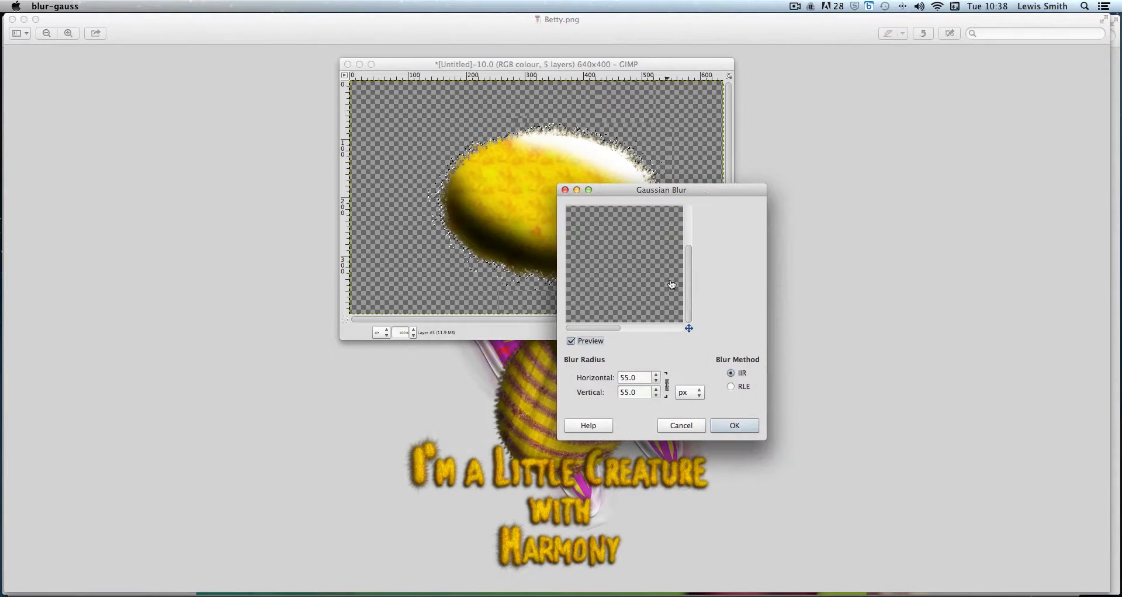
drag(578, 328, 642, 326)
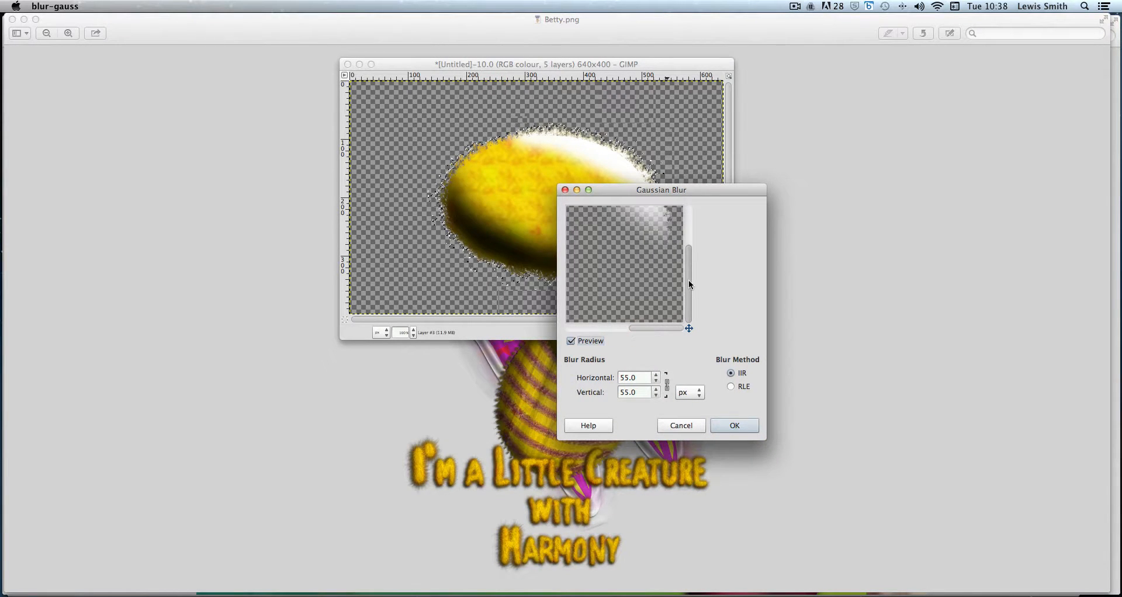
drag(691, 285, 684, 255)
drag(671, 325, 647, 327)
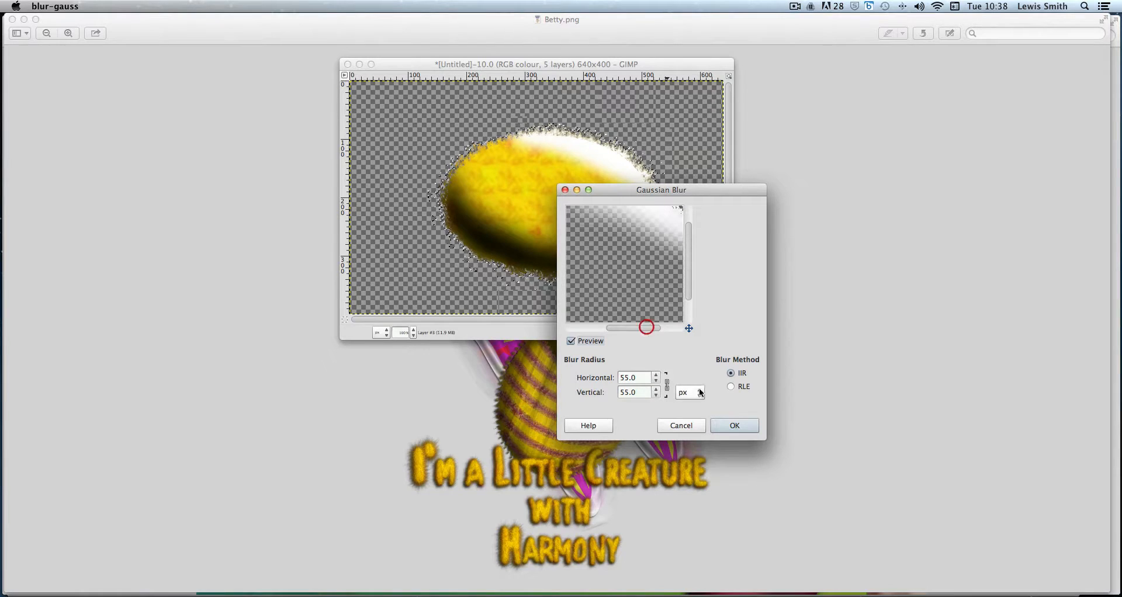
click(735, 425)
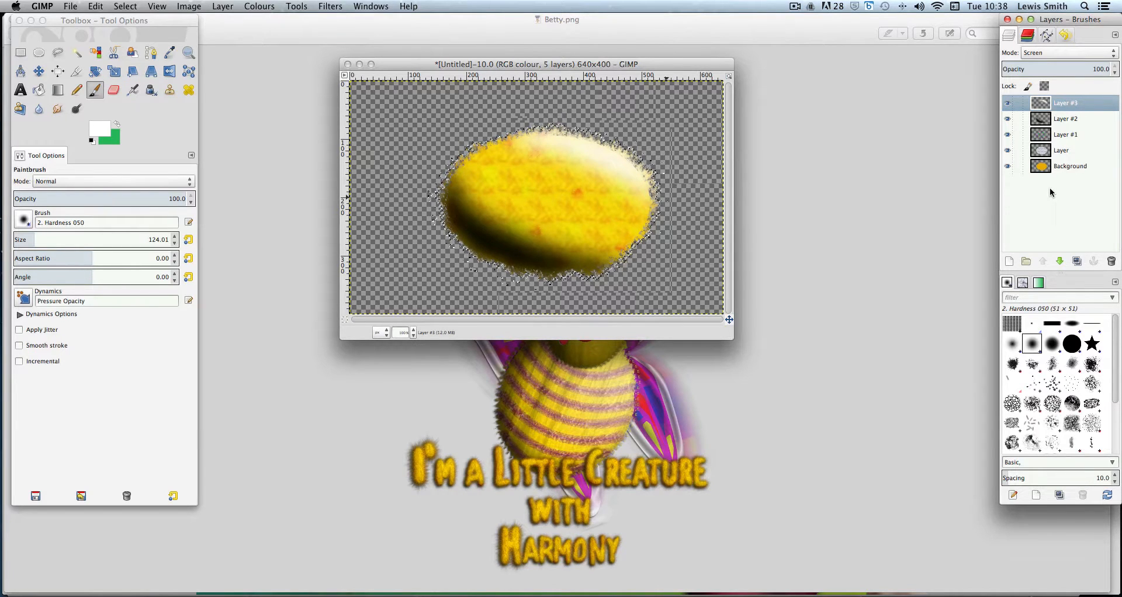
Select all, pick the Ellipse Select tool and add a new transparent 640 × 400 layer on top
click(126, 6)
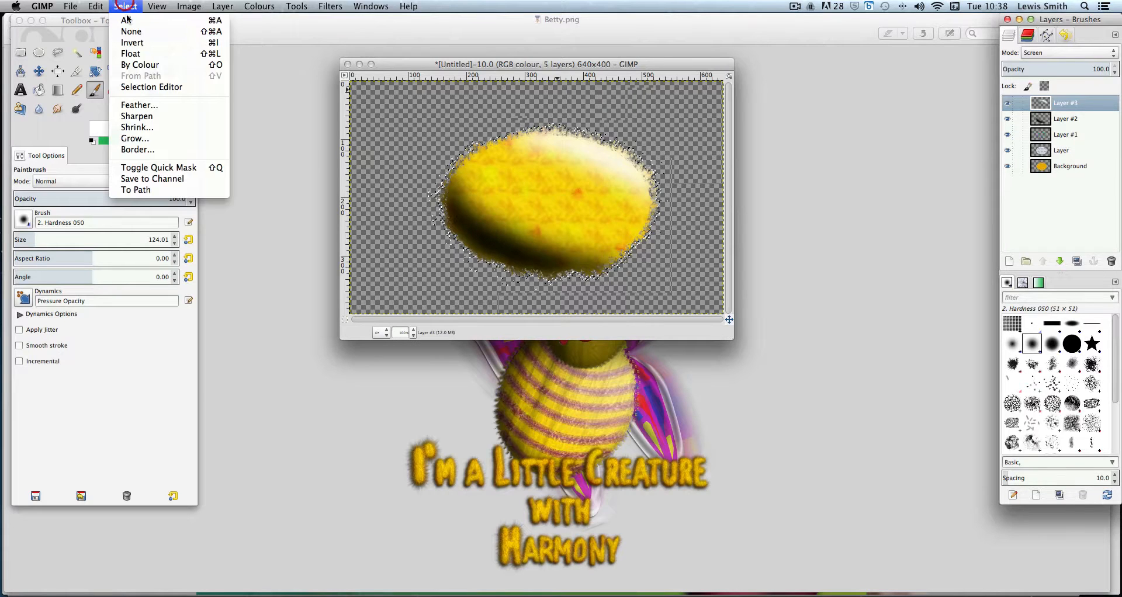
click(127, 20)
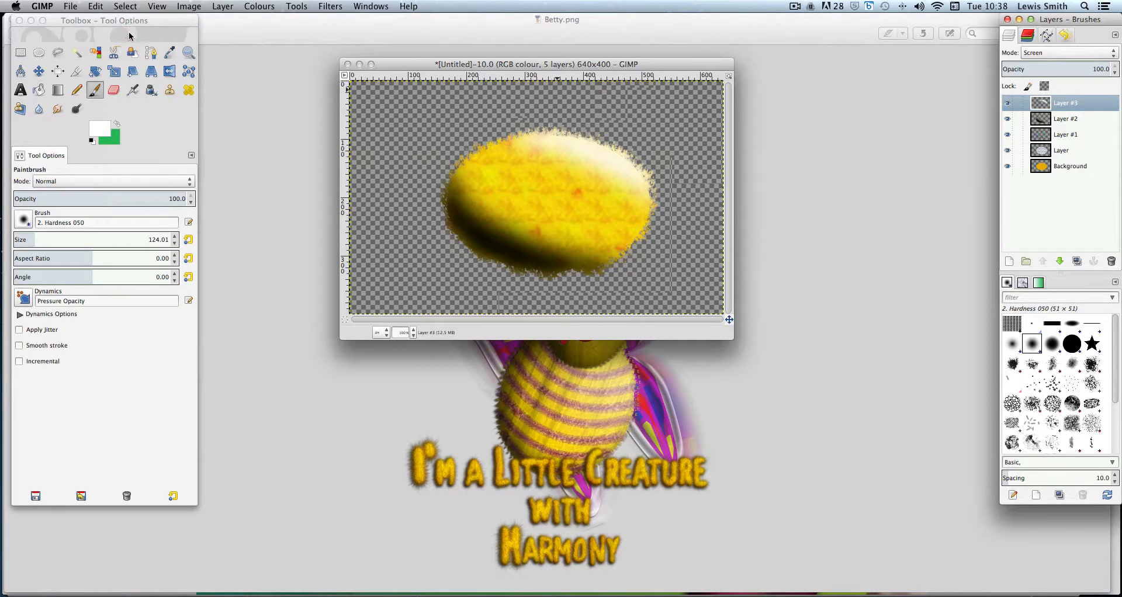
click(40, 54)
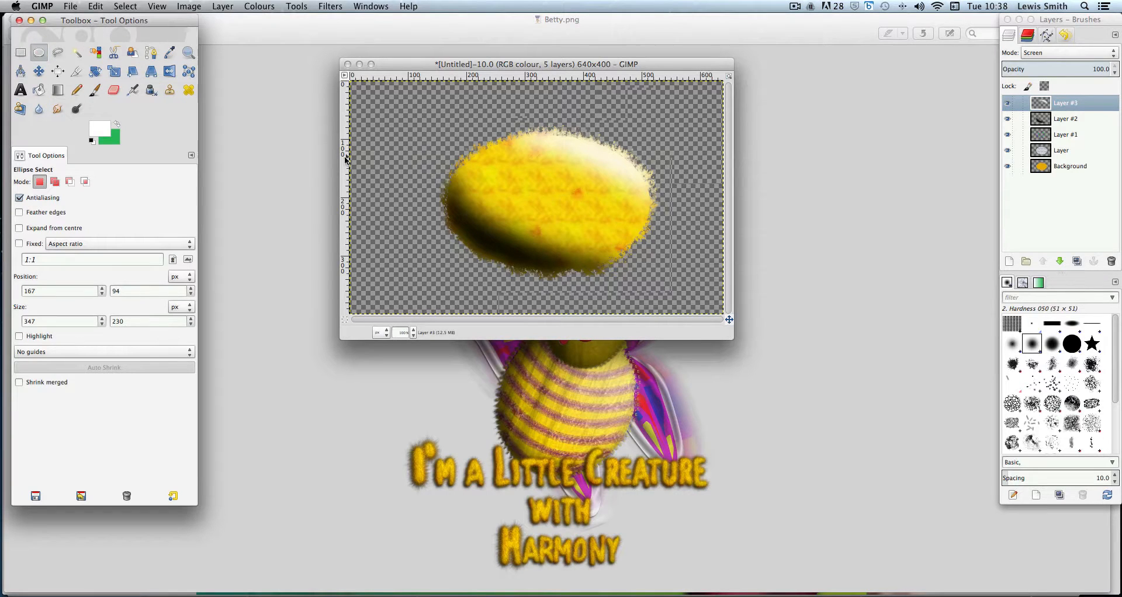
click(225, 8)
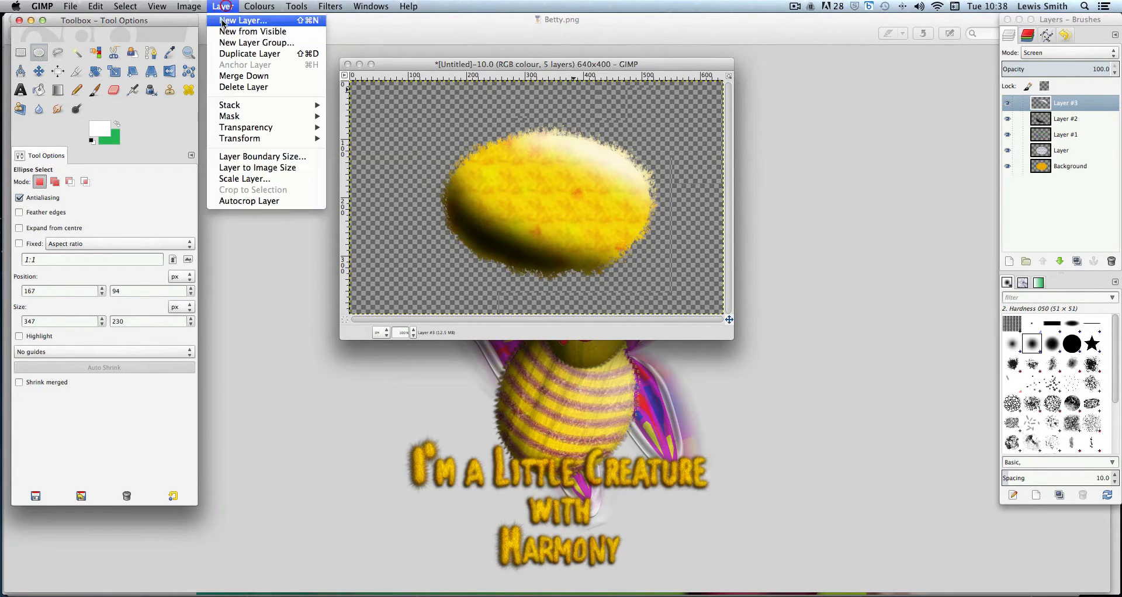
click(226, 23)
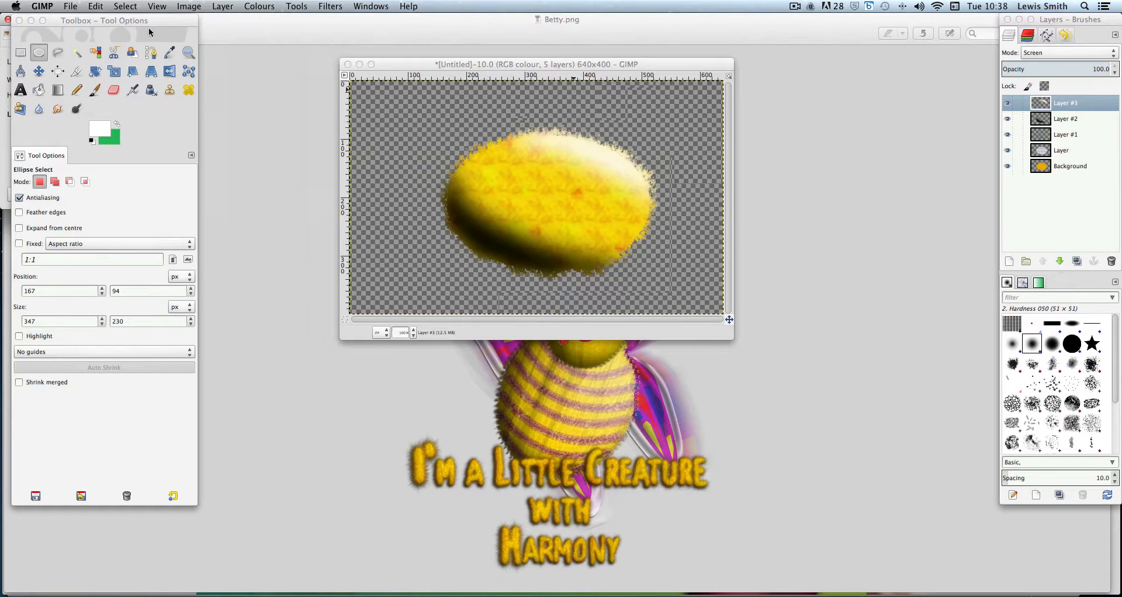
drag(146, 23, 383, 43)
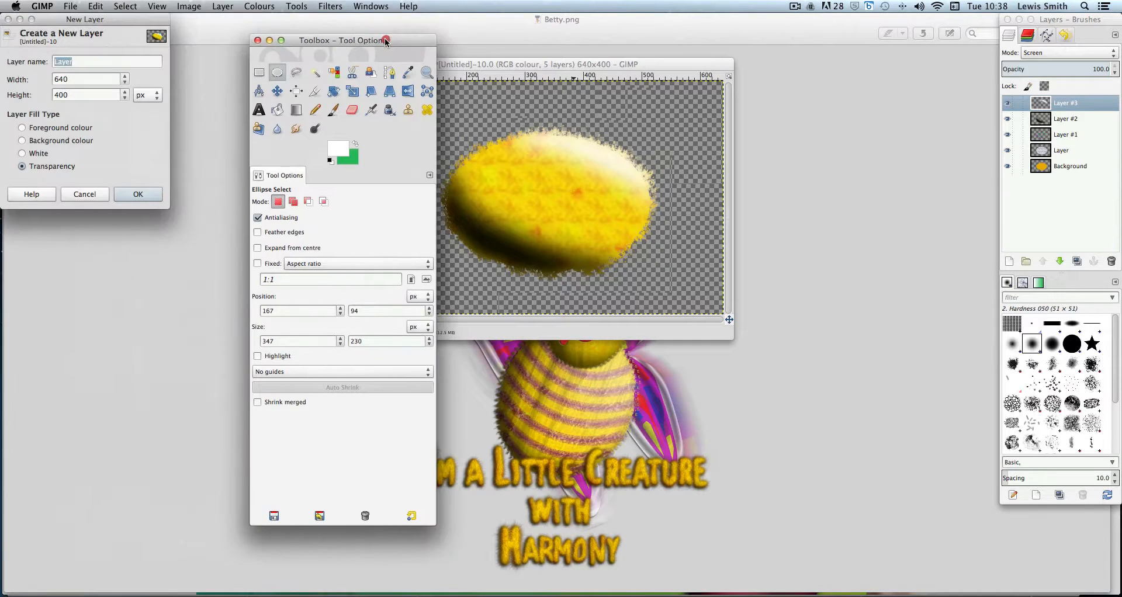
click(139, 195)
drag(347, 40, 113, 21)
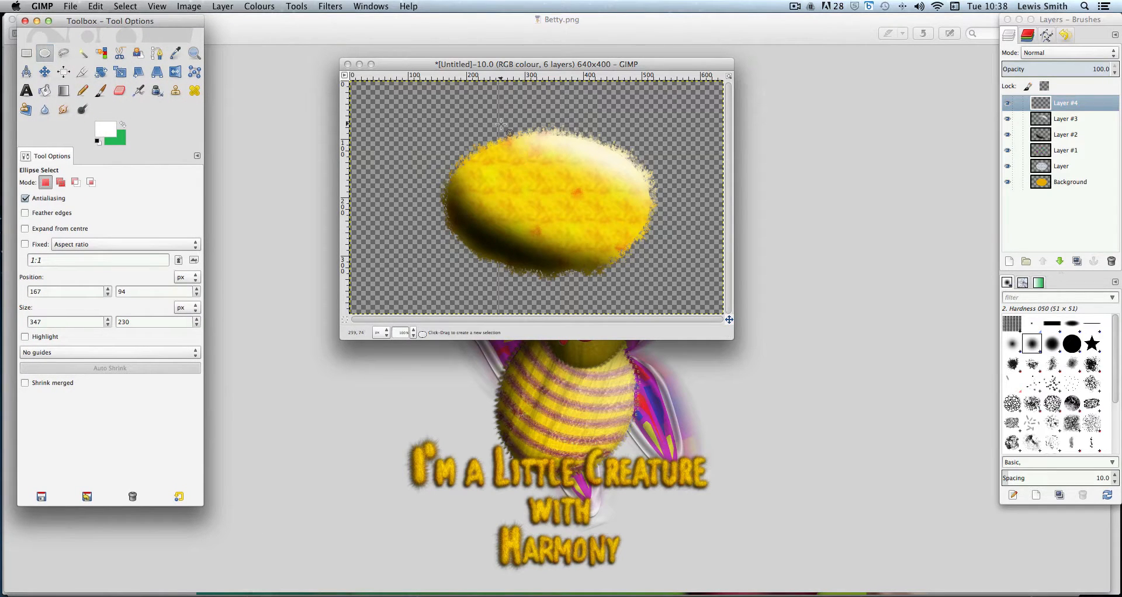
Draw an elliptical selection about 55 × 79 px above the oval's top edge and fill it with white
drag(498, 120, 501, 124)
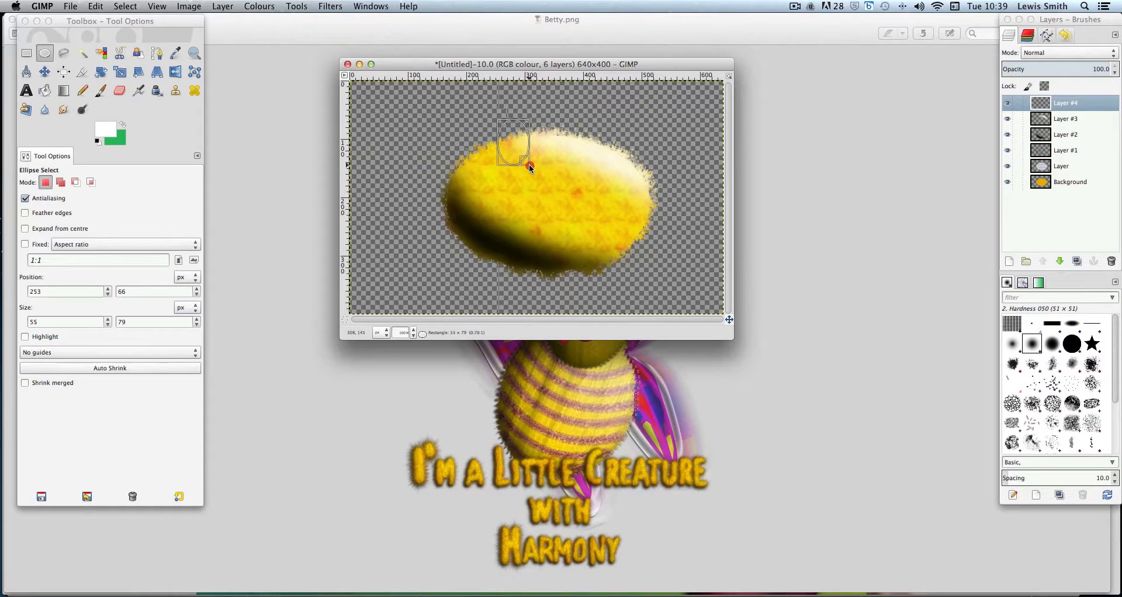
drag(529, 165, 529, 165)
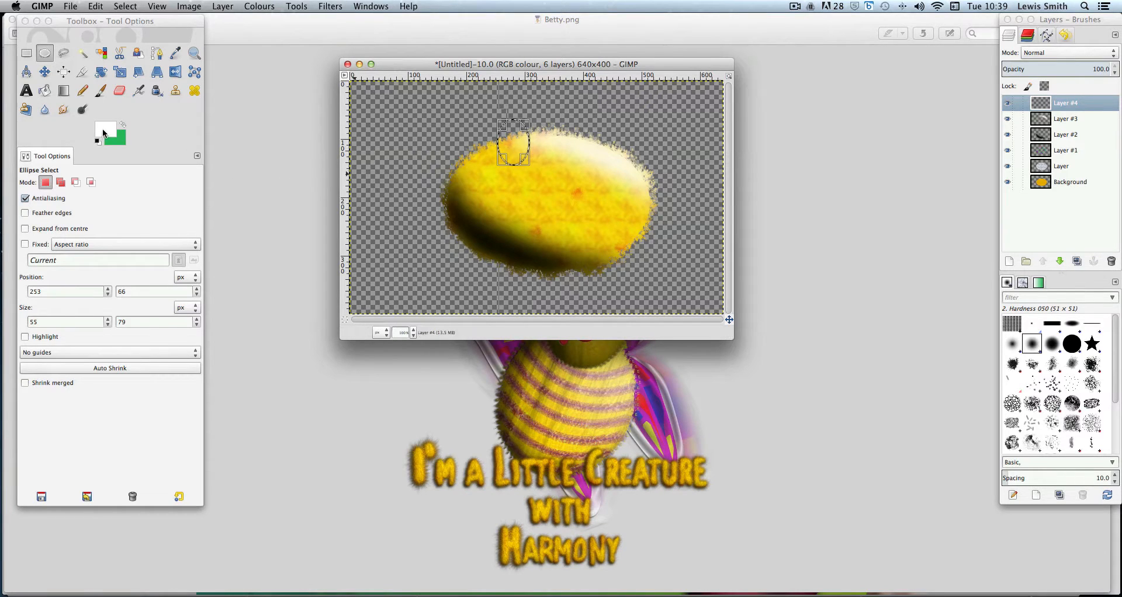
click(94, 6)
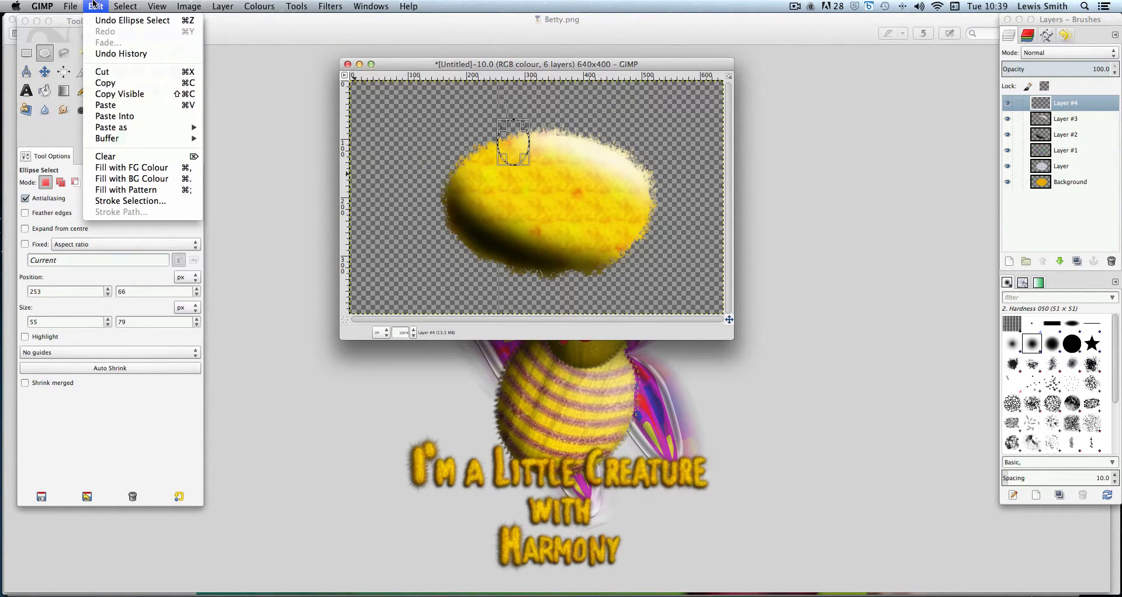
click(139, 170)
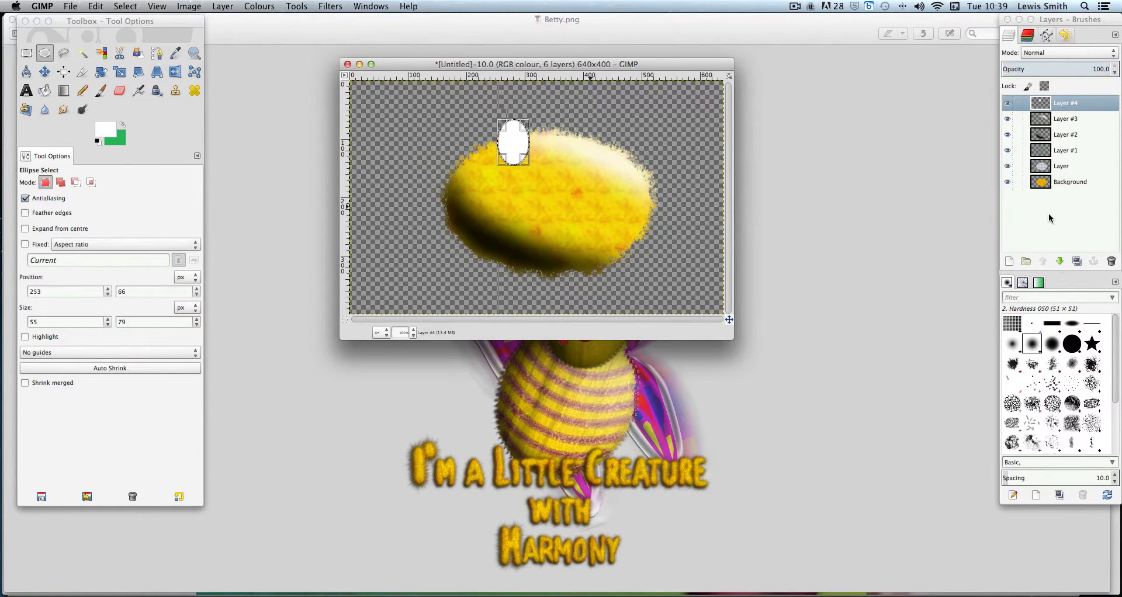
Add another new transparent 640 × 400 layer at the top of the stack
click(223, 8)
click(226, 22)
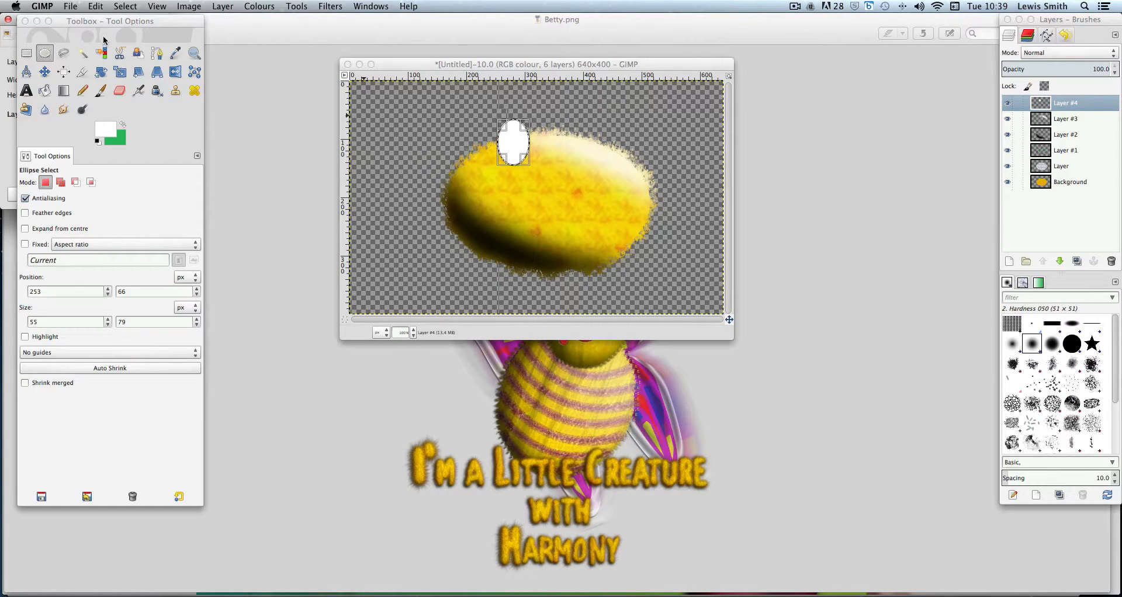
drag(132, 23, 241, 28)
click(87, 115)
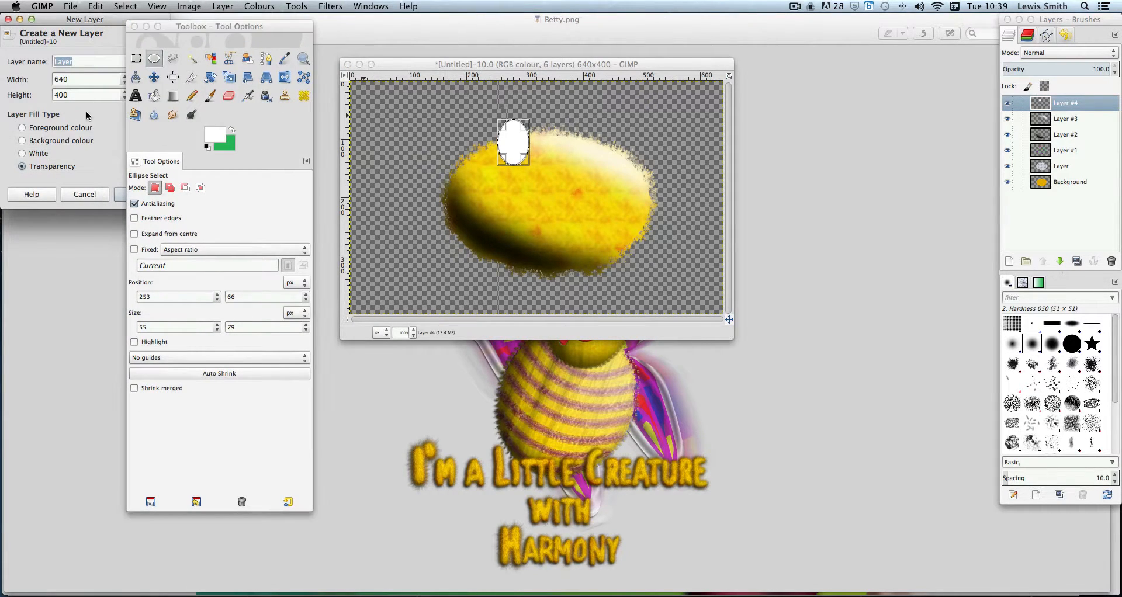
click(121, 199)
drag(199, 28, 88, 21)
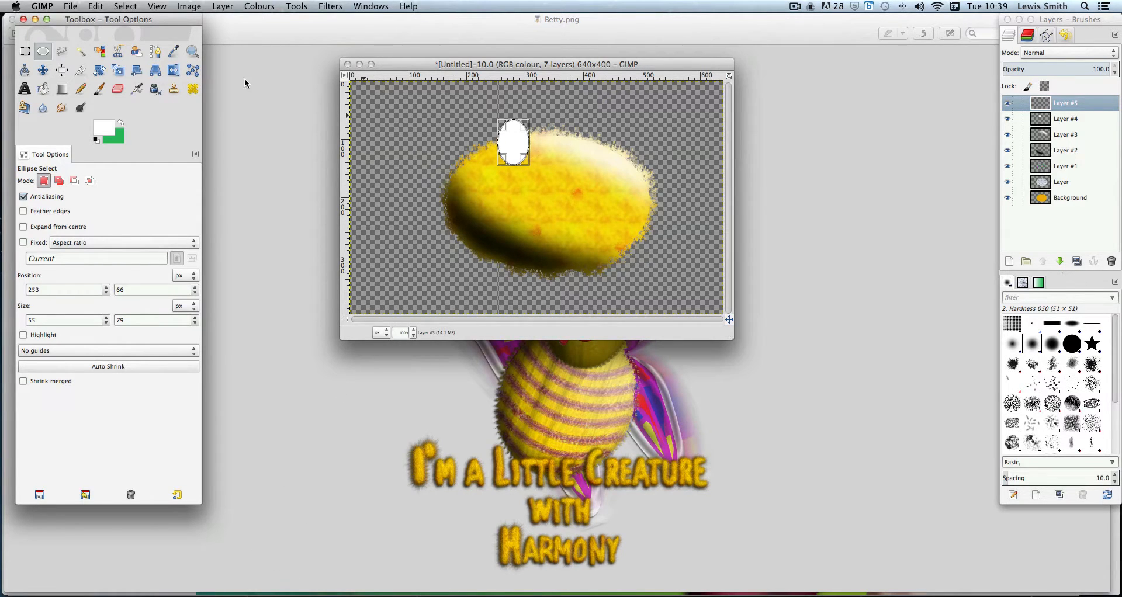
Set the foreground colour to black (000000)
click(98, 128)
drag(251, 96, 535, 122)
drag(356, 168, 289, 155)
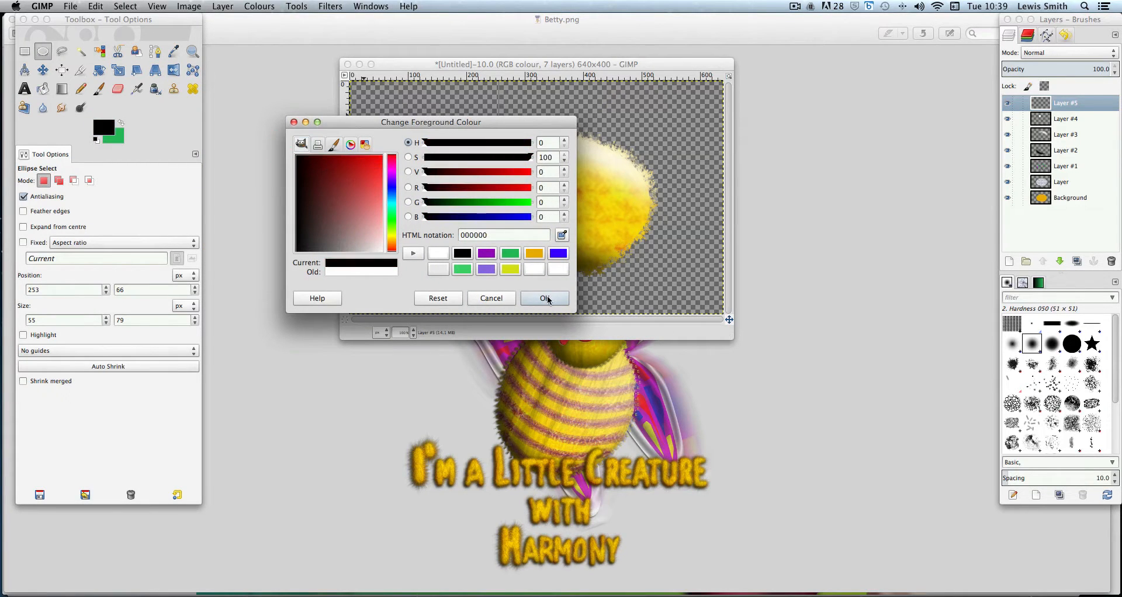
click(545, 298)
Set the paintbrush size to about 57 and dab black over the white ellipse's lower-left edge
click(99, 89)
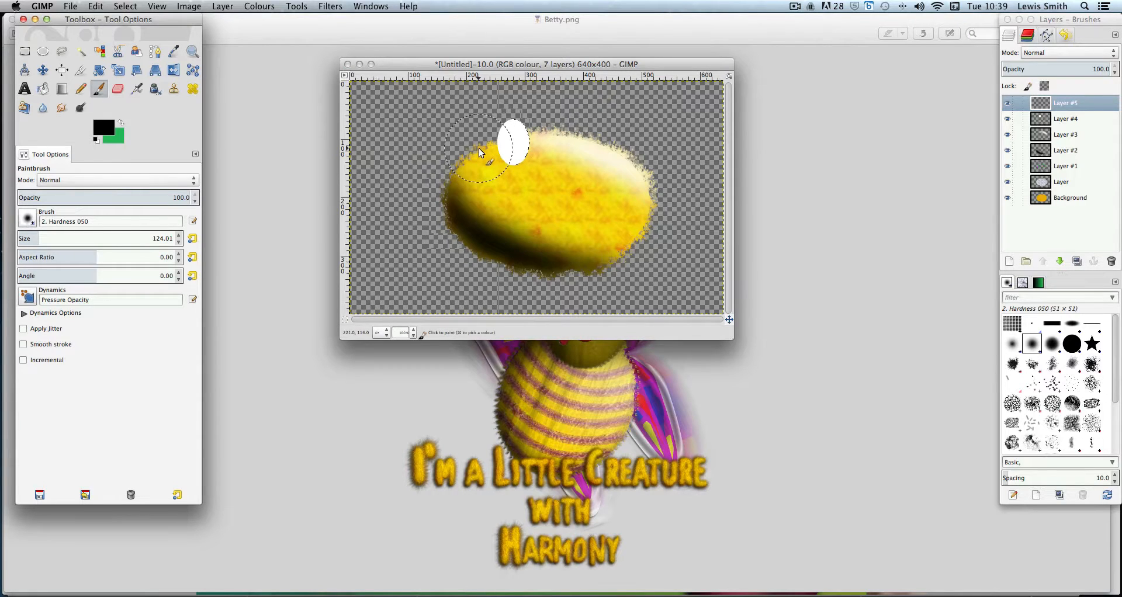
click(24, 235)
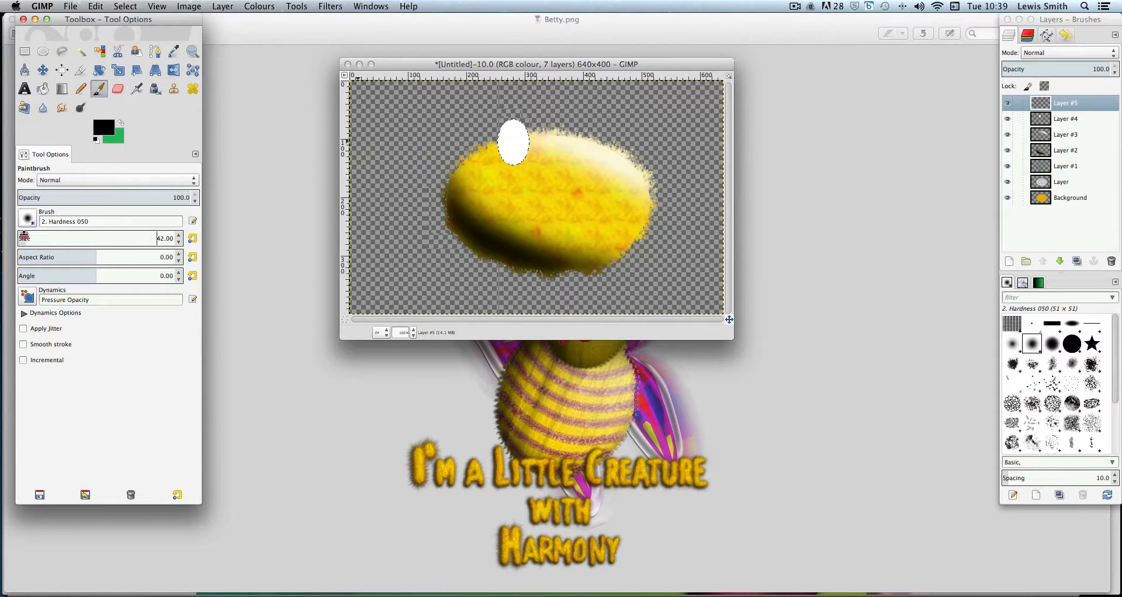
drag(24, 236, 26, 236)
click(490, 142)
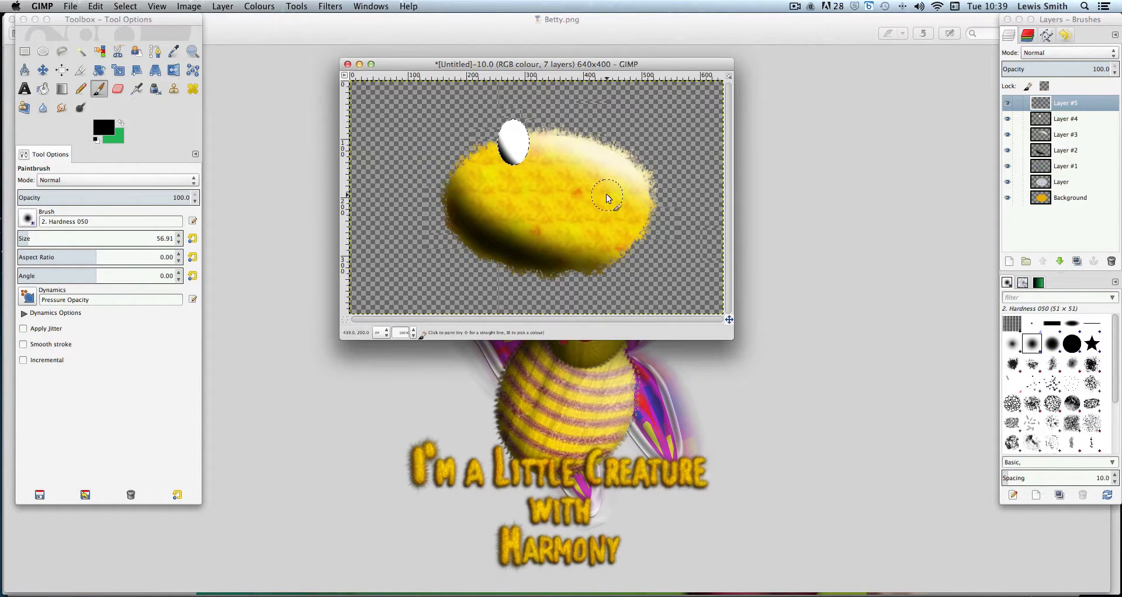
Apply a Gaussian blur with a 6 px radius to the black dab layer
click(320, 7)
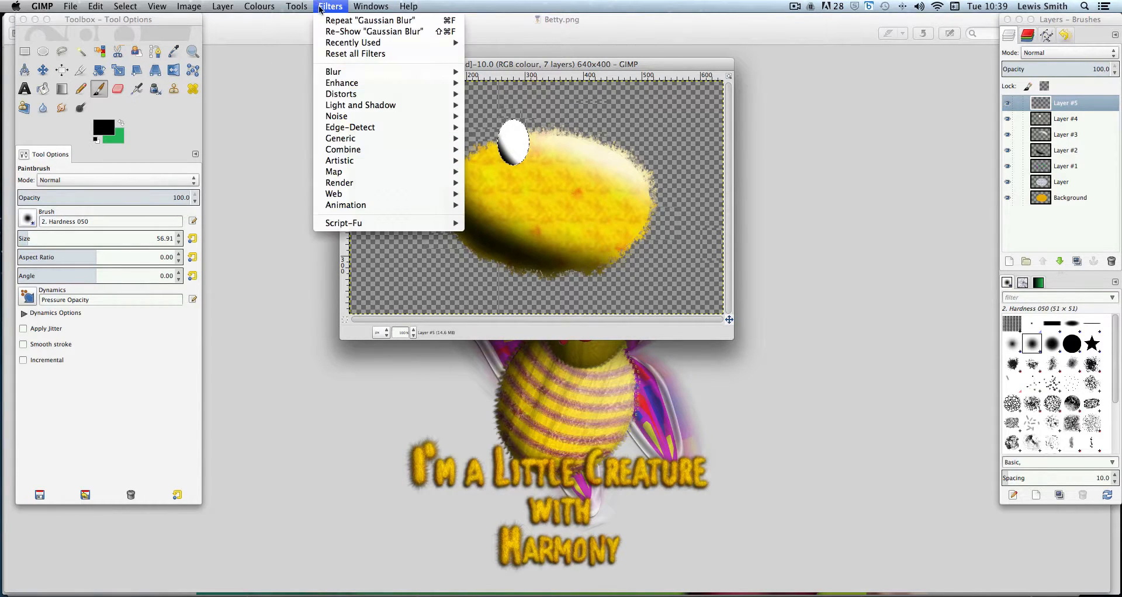
mouse_move(354, 72)
click(486, 86)
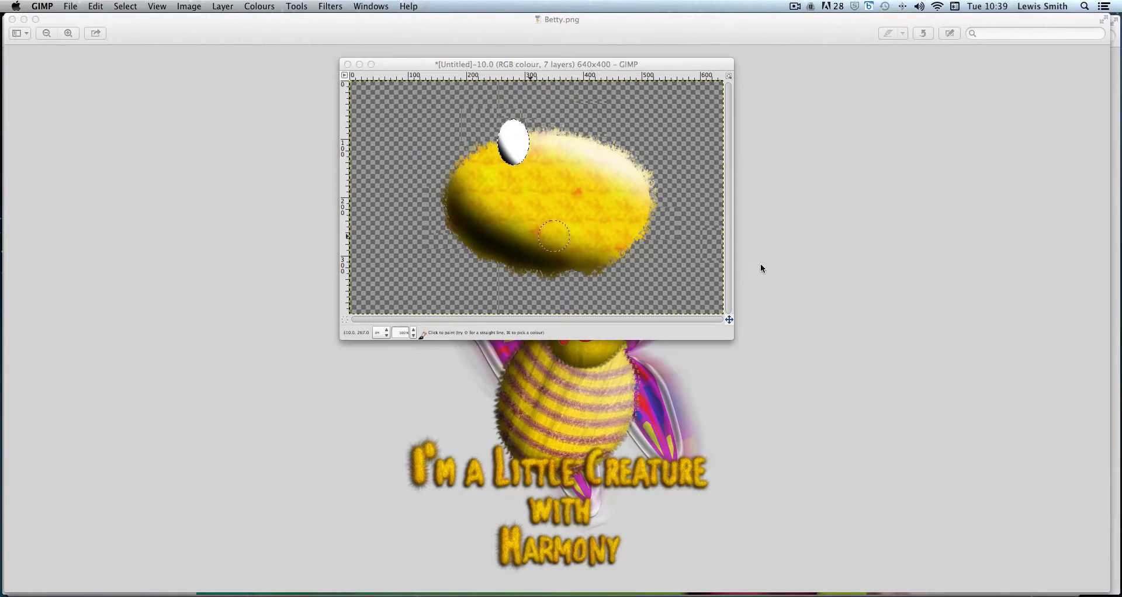
drag(582, 227, 670, 226)
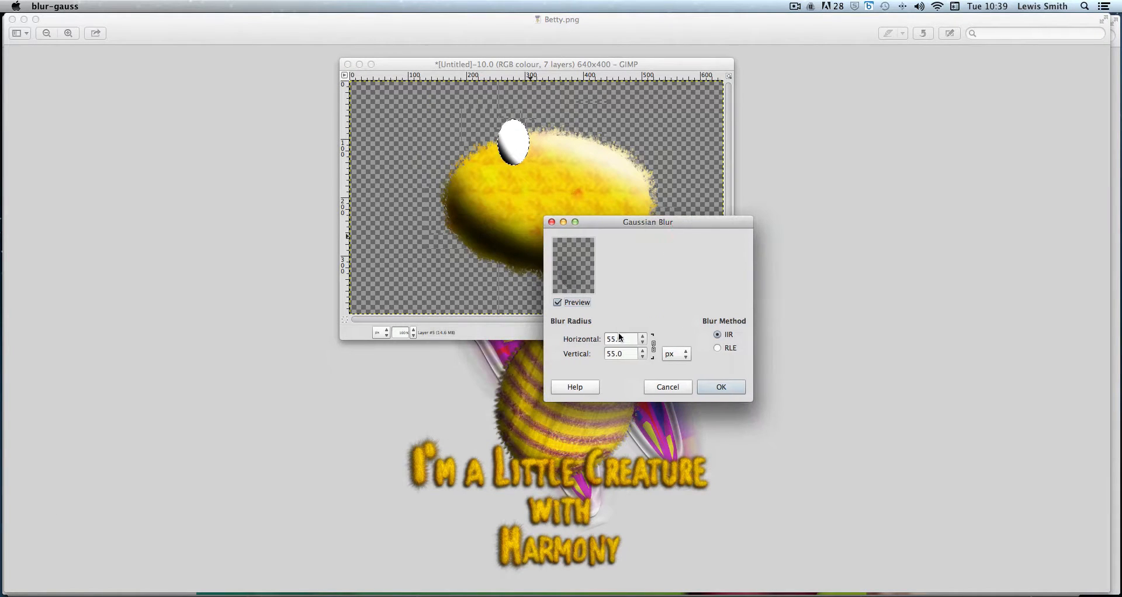
click(643, 357)
click(643, 356)
click(643, 356)
click(643, 357)
click(643, 336)
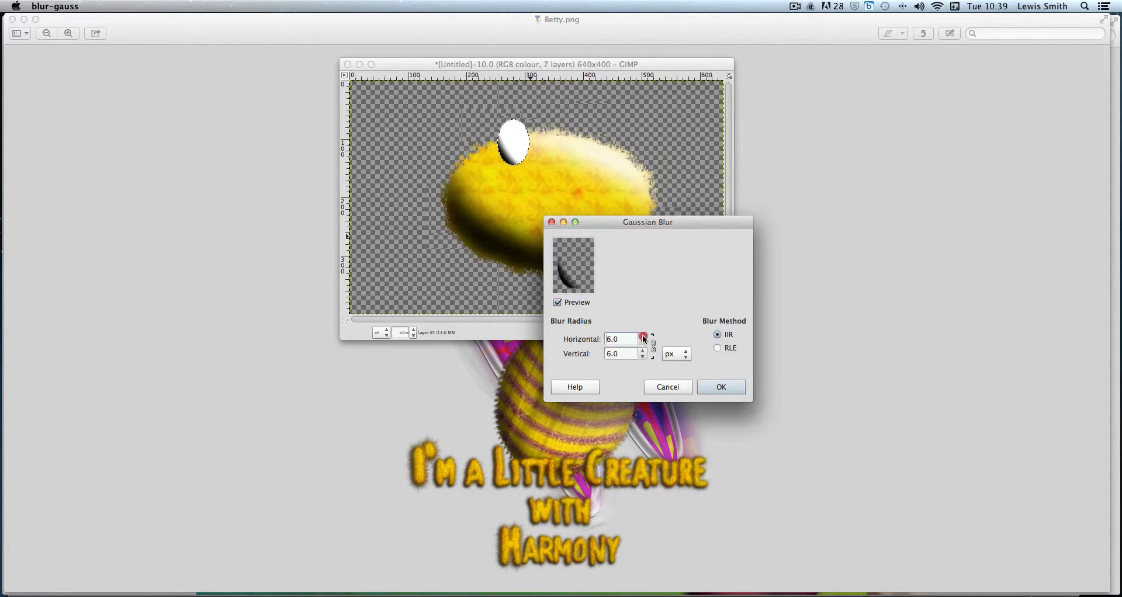
click(643, 336)
click(643, 336)
click(717, 391)
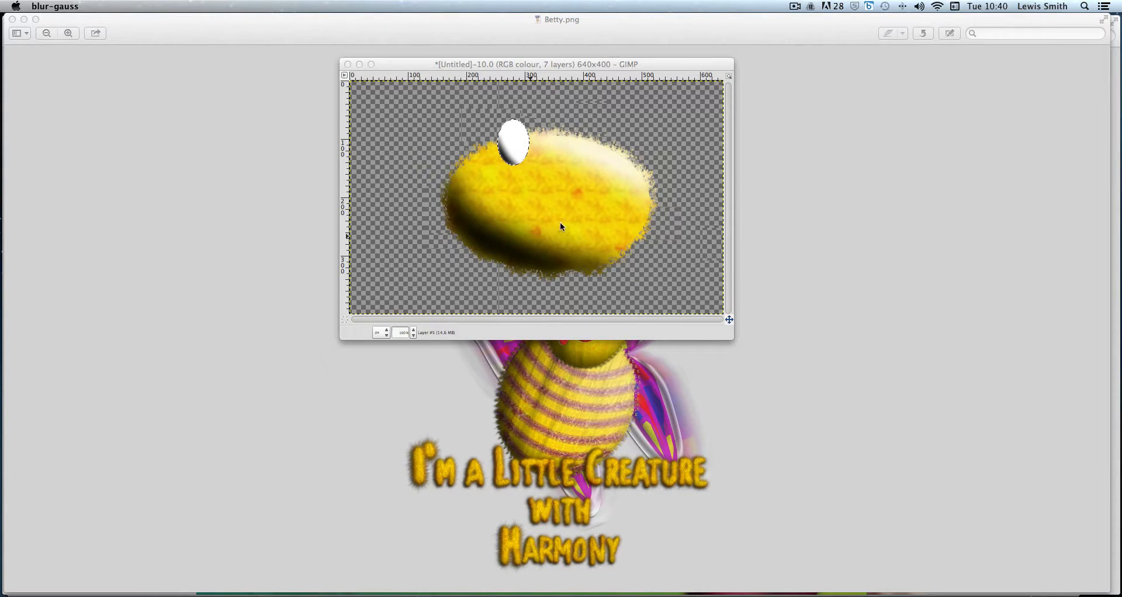
Draw a small elliptical selection about 21 × 26 px over the lower part of the white ellipse
click(562, 68)
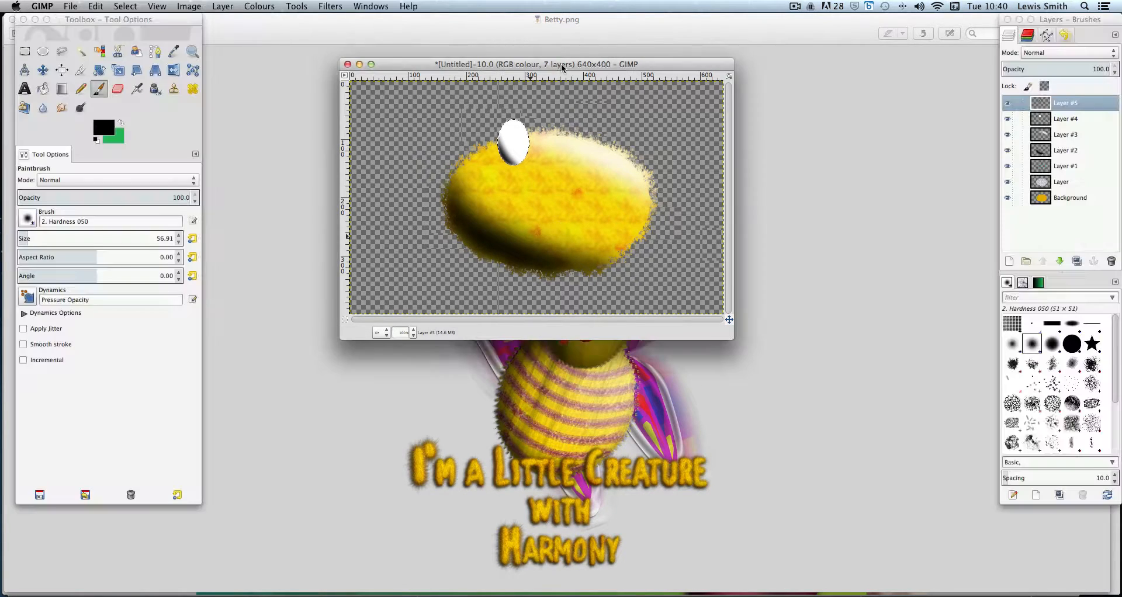
click(1059, 232)
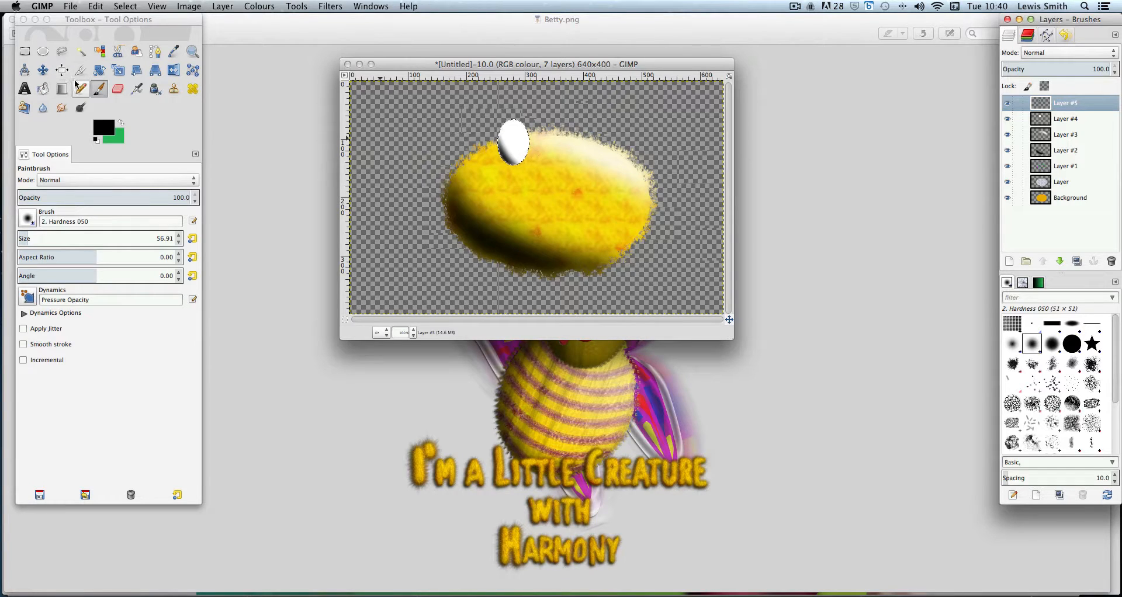
click(43, 52)
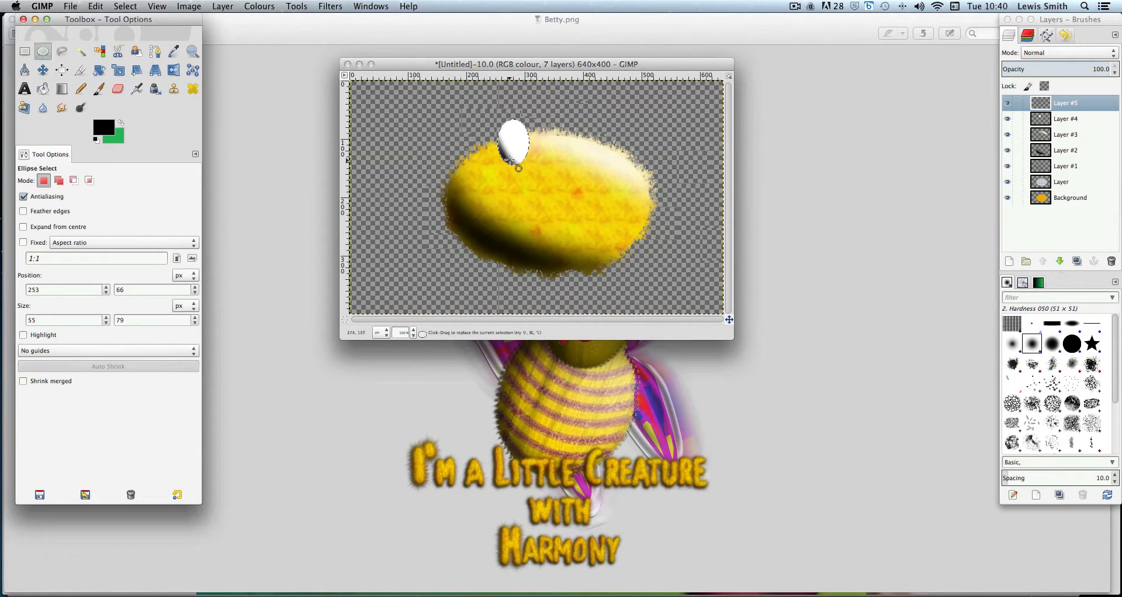
click(223, 7)
click(228, 24)
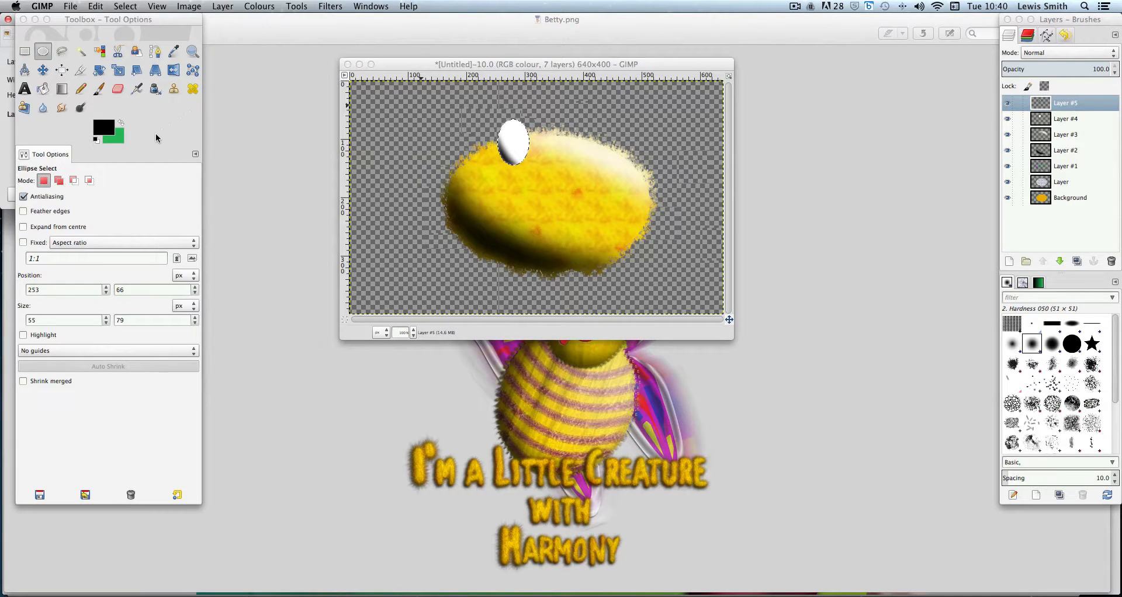
drag(512, 149, 522, 166)
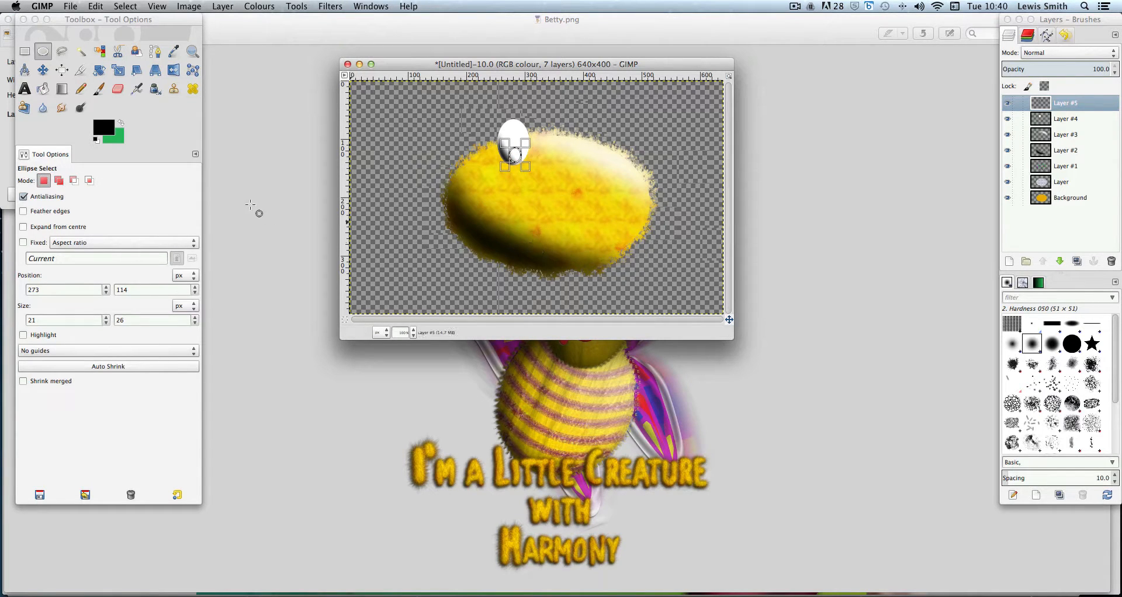
Set the foreground colour to blue (0006ff) and fill the small selection with it
click(107, 129)
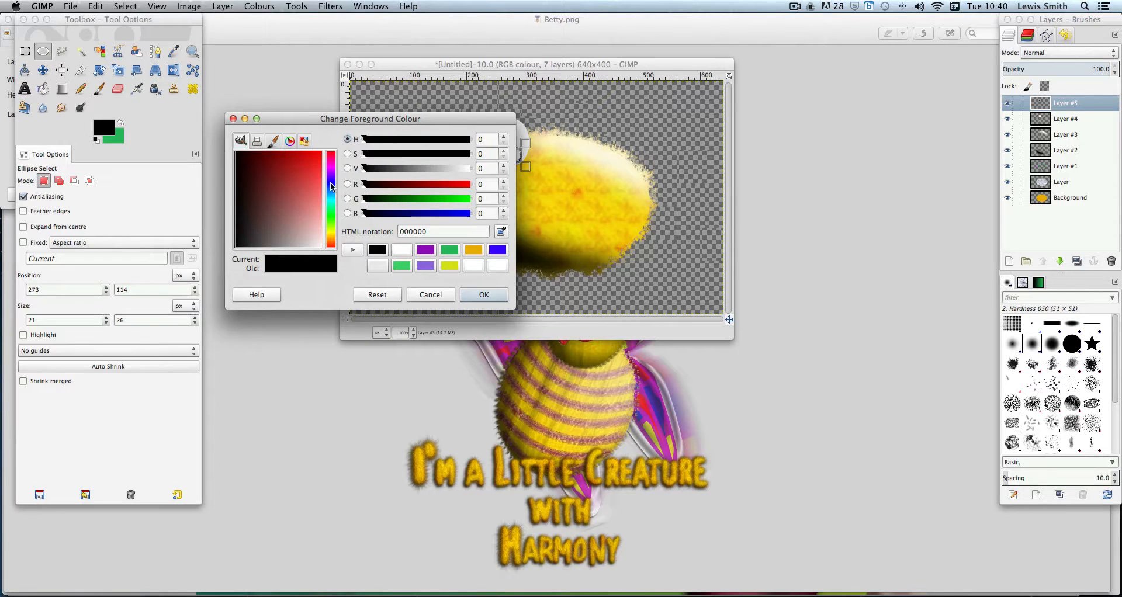
click(331, 183)
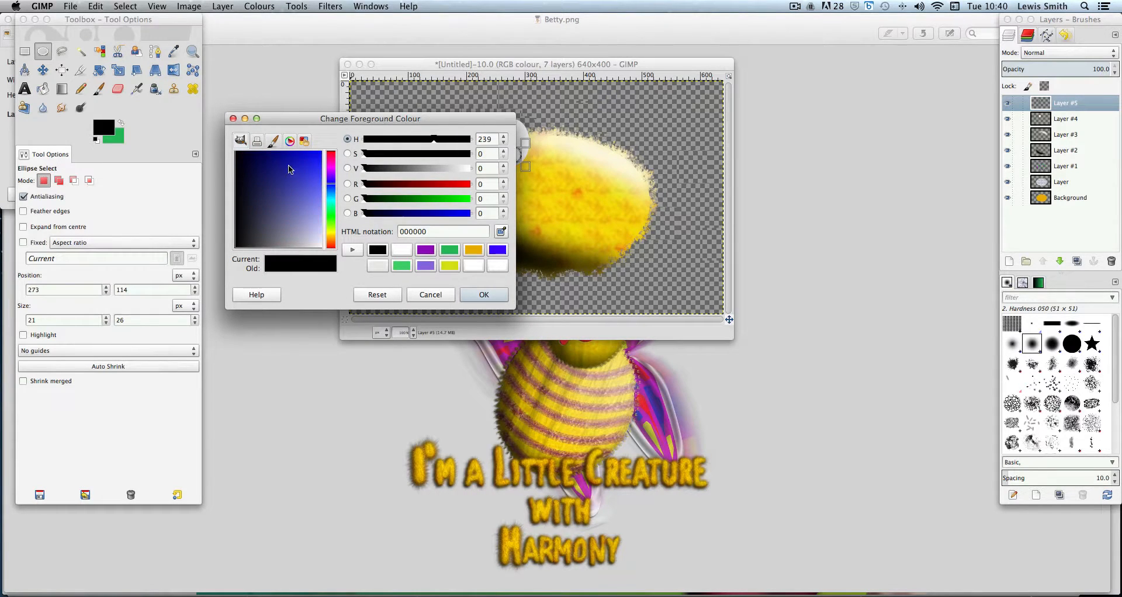
drag(290, 166, 324, 151)
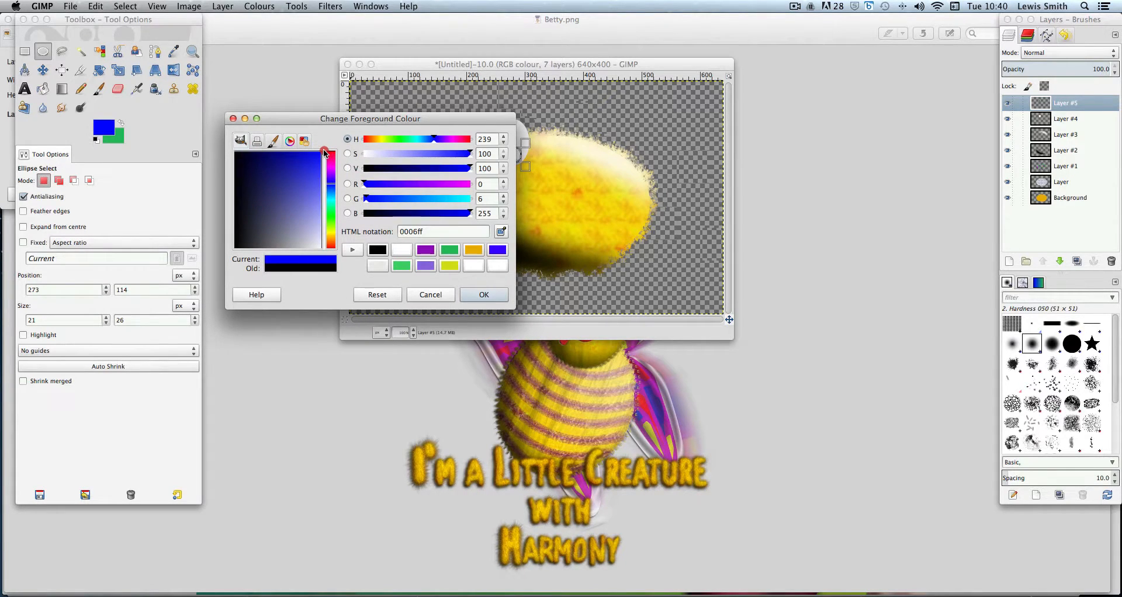
click(486, 296)
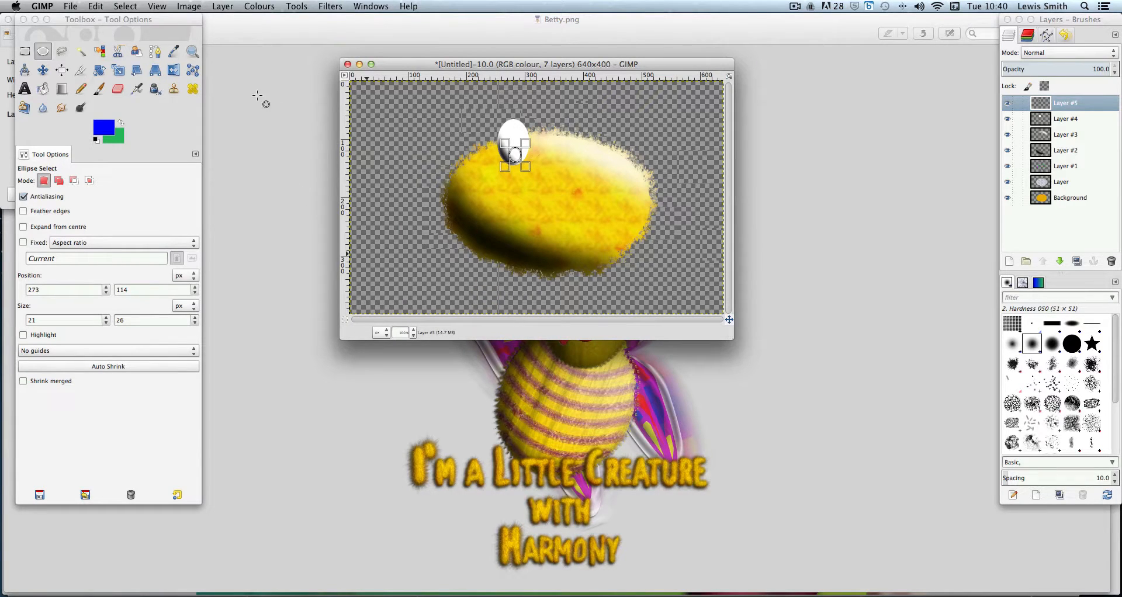
click(100, 6)
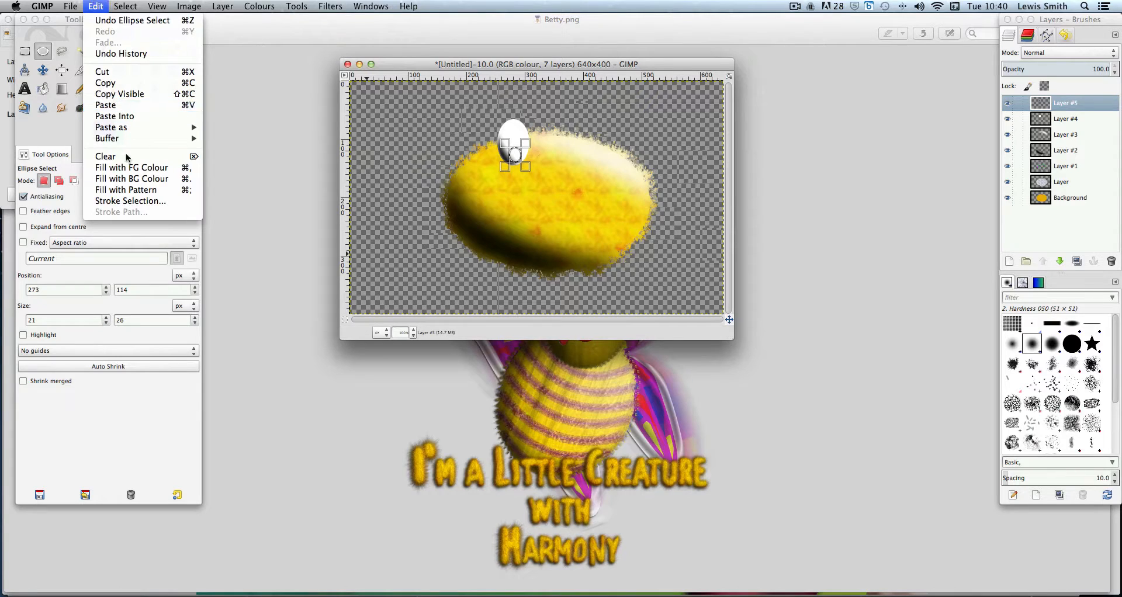
click(146, 169)
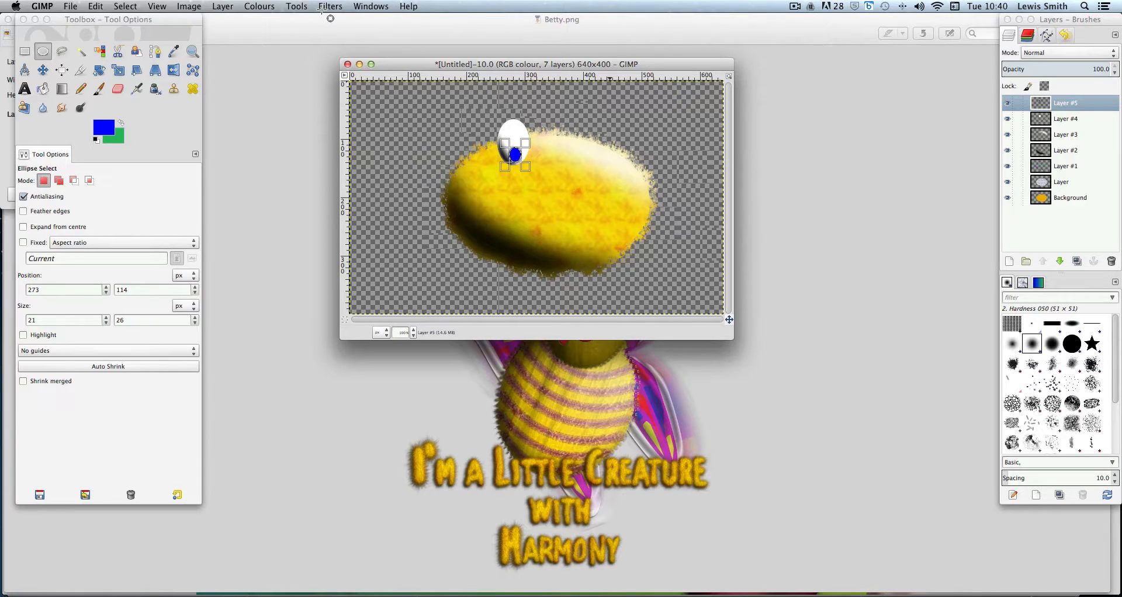
Add a new transparent 640 × 400 layer at the top of the stack
click(225, 6)
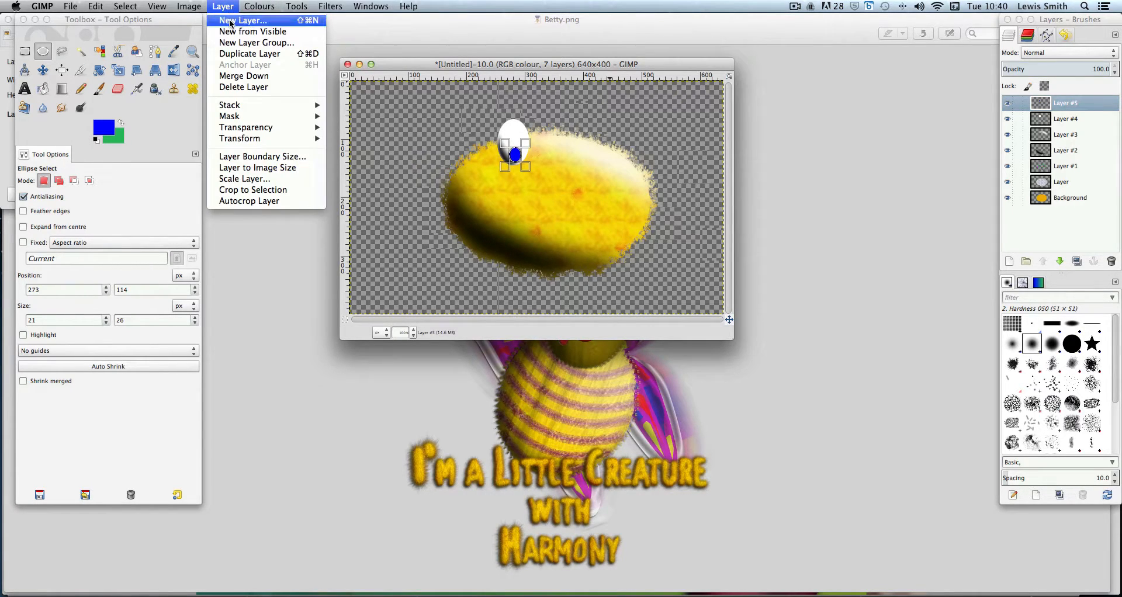
click(231, 21)
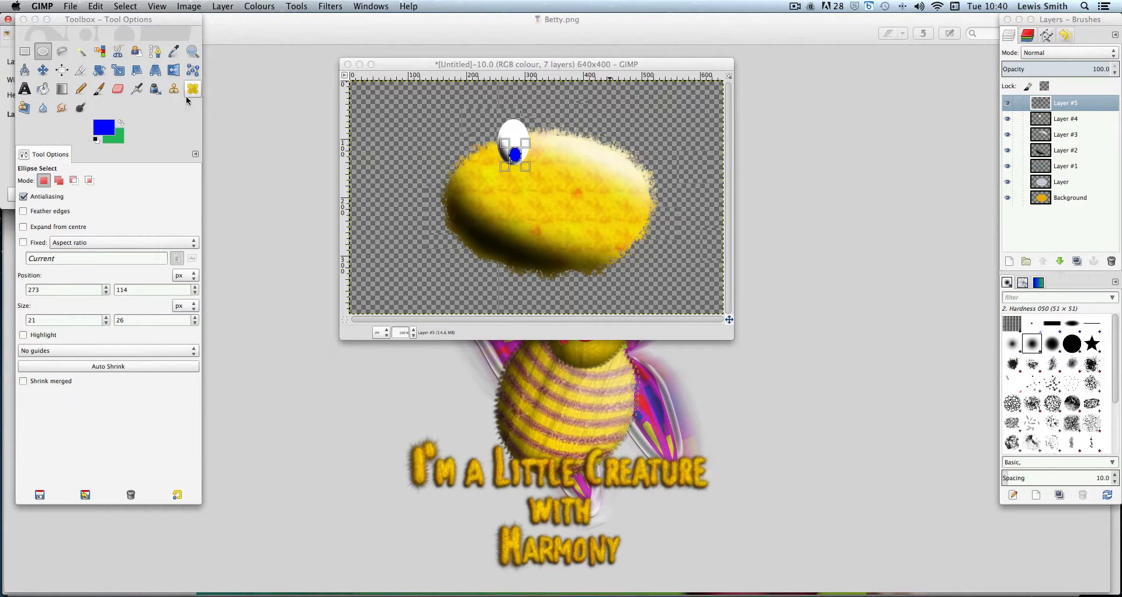
drag(128, 20, 307, 38)
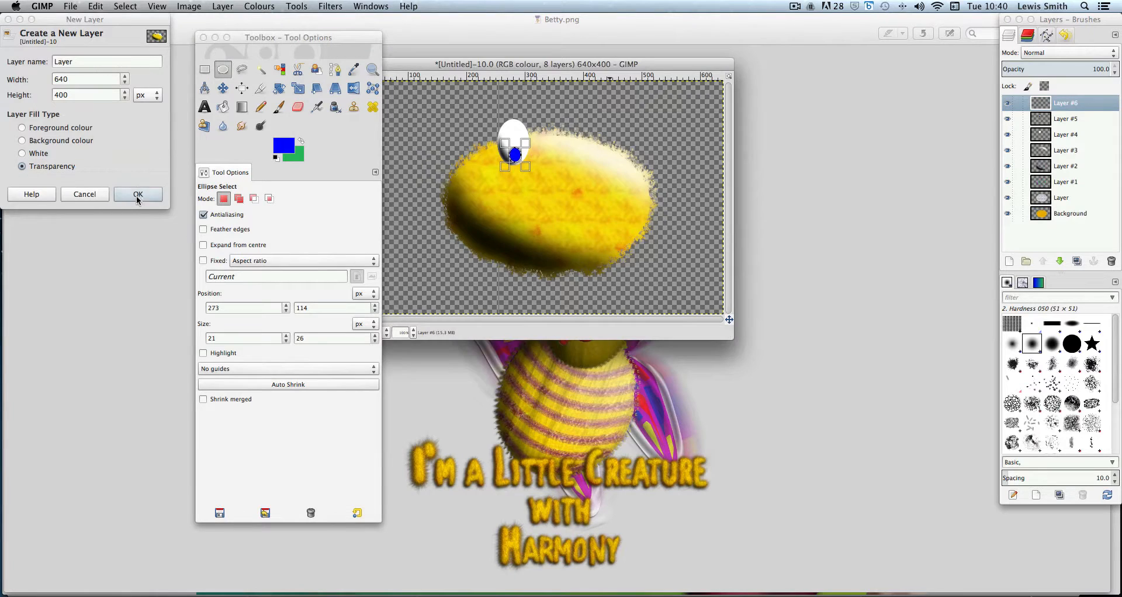
click(146, 194)
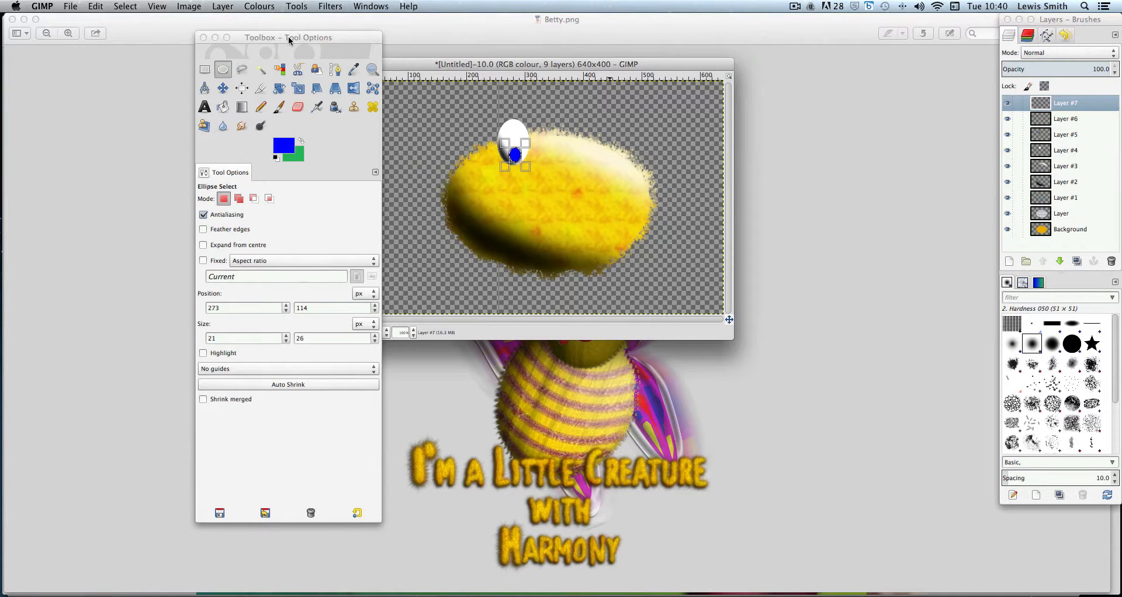
Set the foreground colour back to black
drag(290, 40, 146, 33)
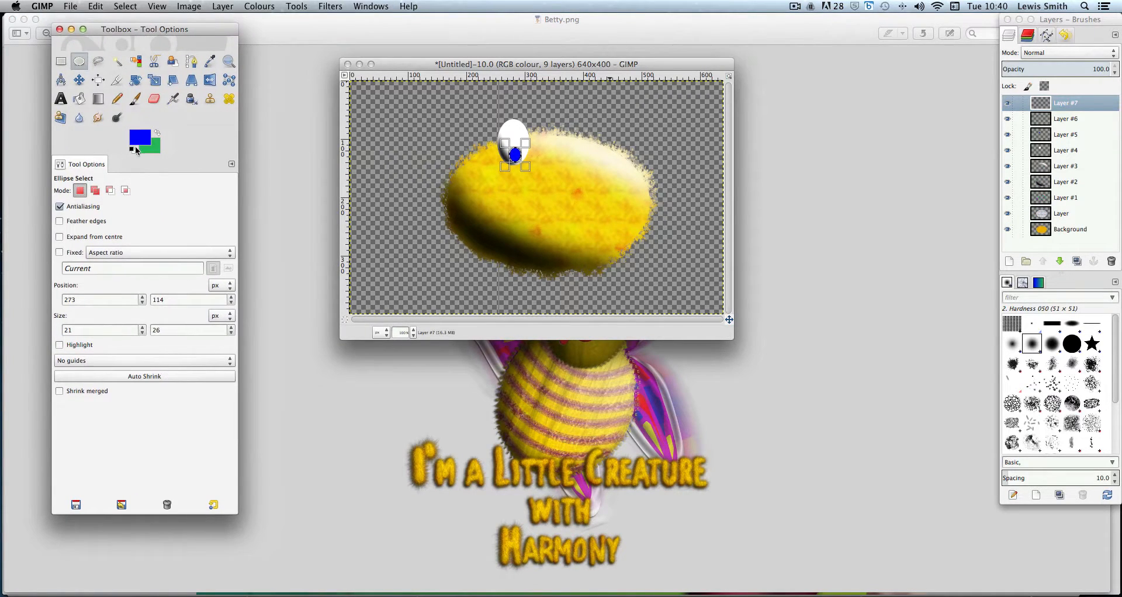
drag(264, 92, 568, 122)
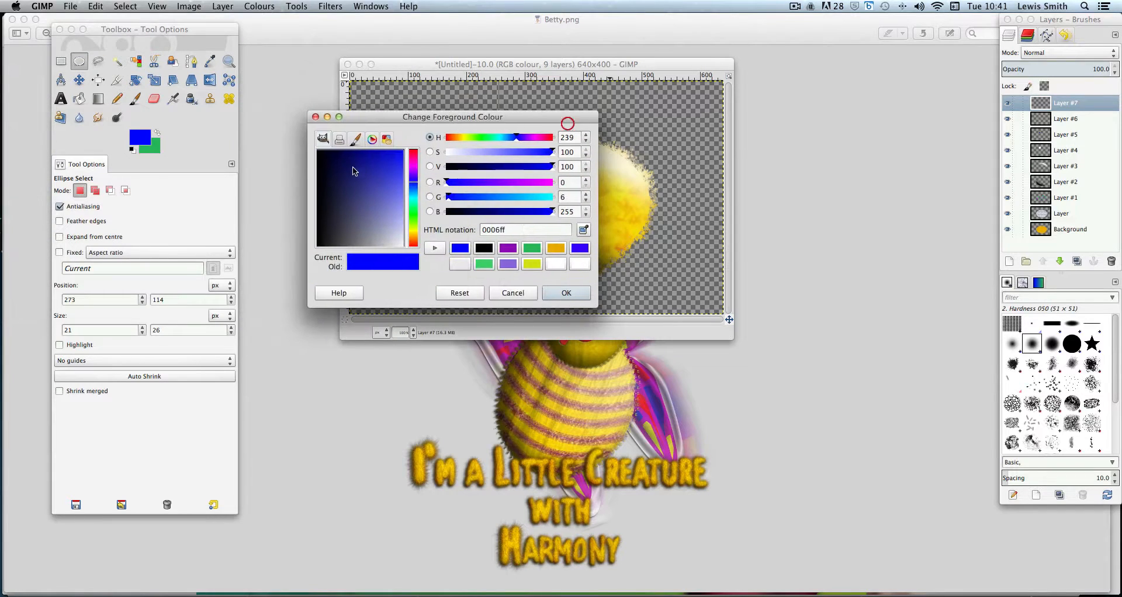
drag(353, 167, 298, 151)
click(576, 298)
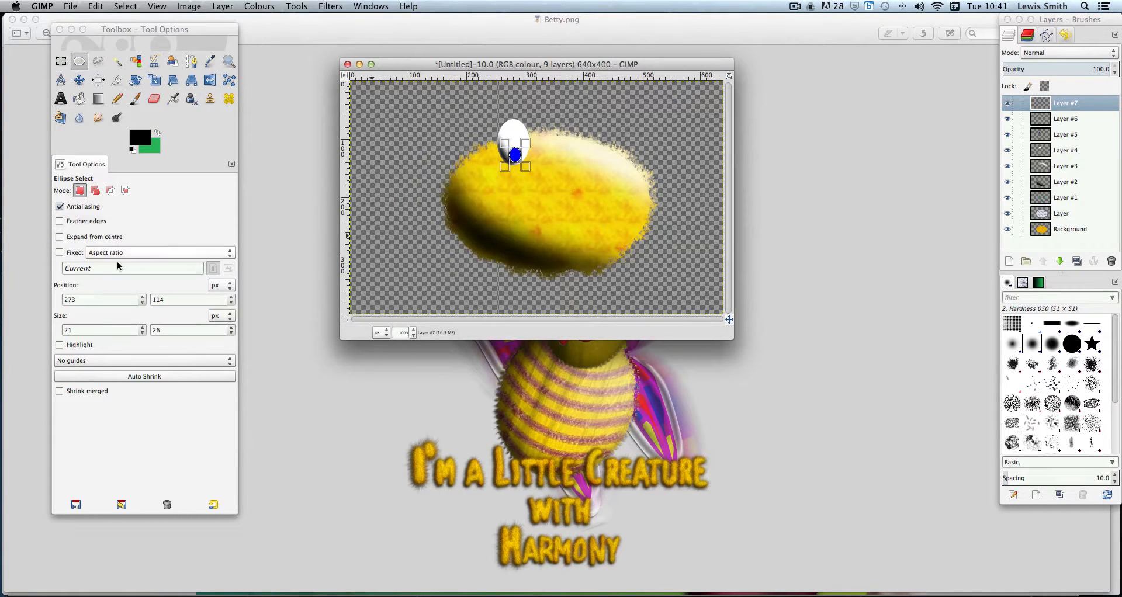
Set the paintbrush size to about 16 and dab black onto the blue pupil
click(143, 100)
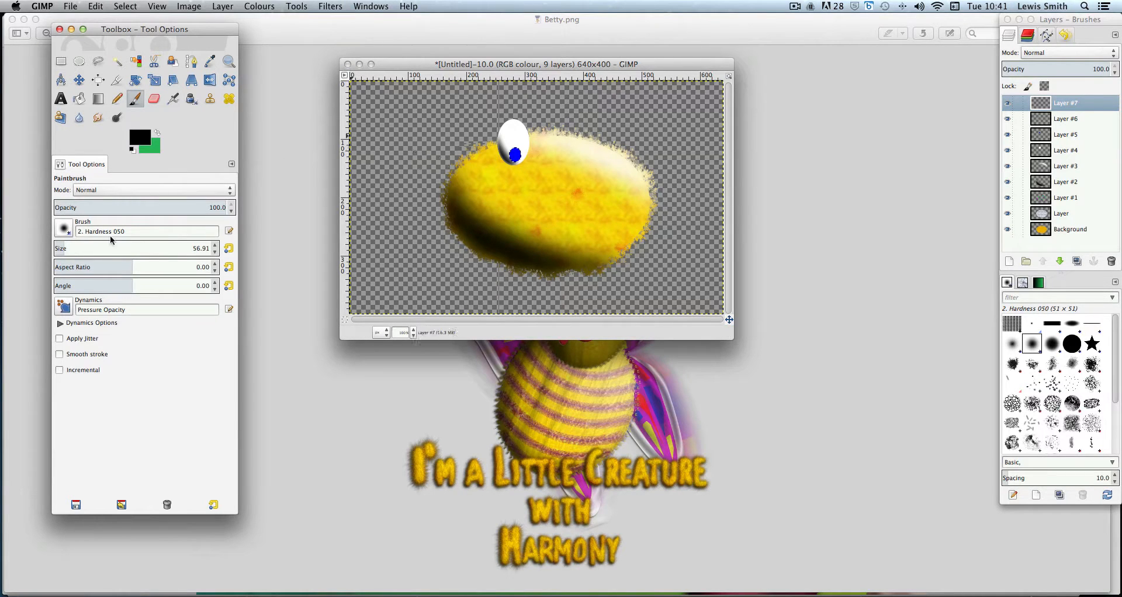
click(60, 247)
drag(59, 247, 76, 246)
click(510, 159)
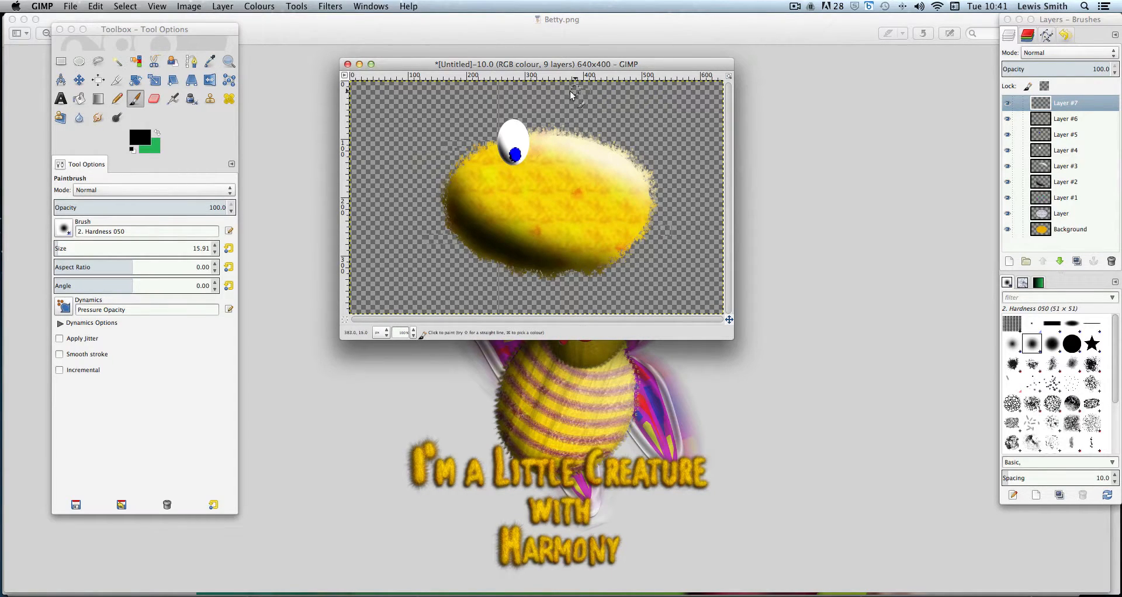
Blur the black pupil dab with a 6 px Gaussian blur
click(326, 7)
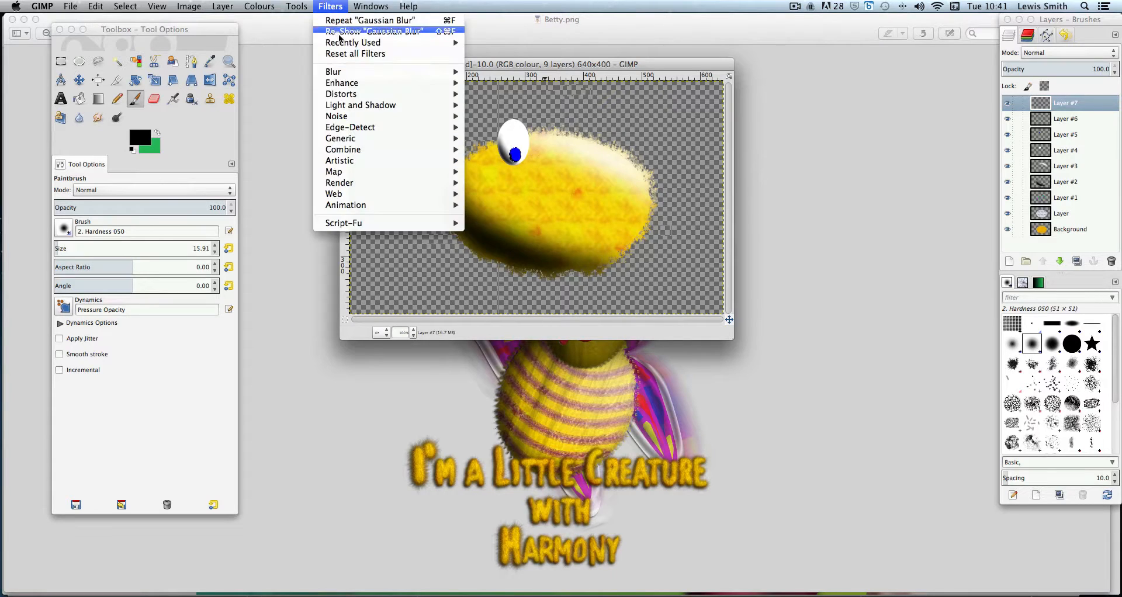
mouse_move(347, 75)
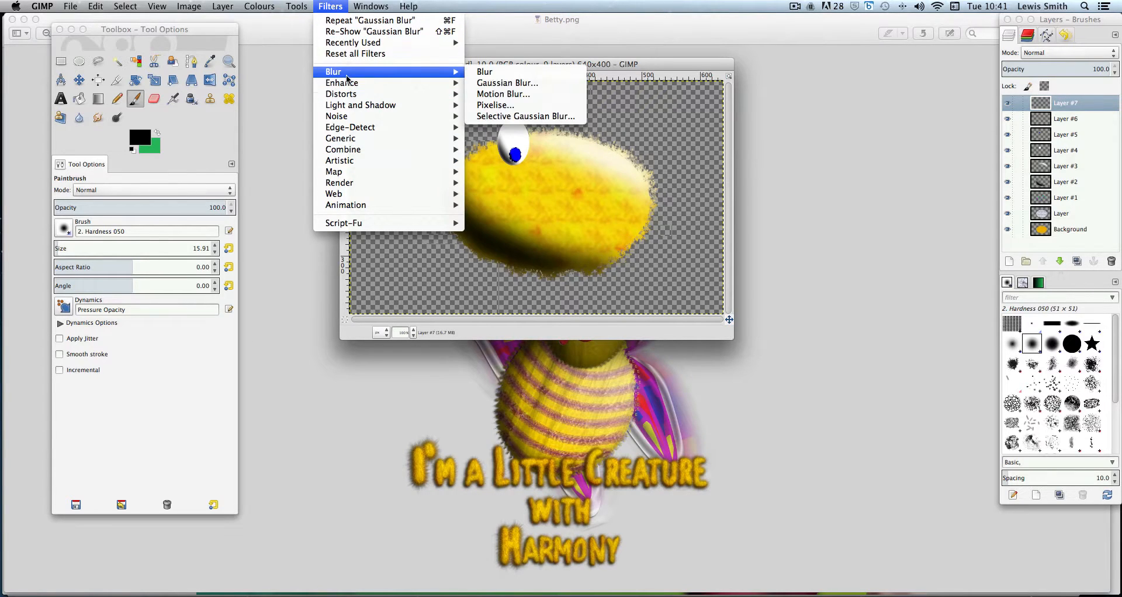
click(507, 83)
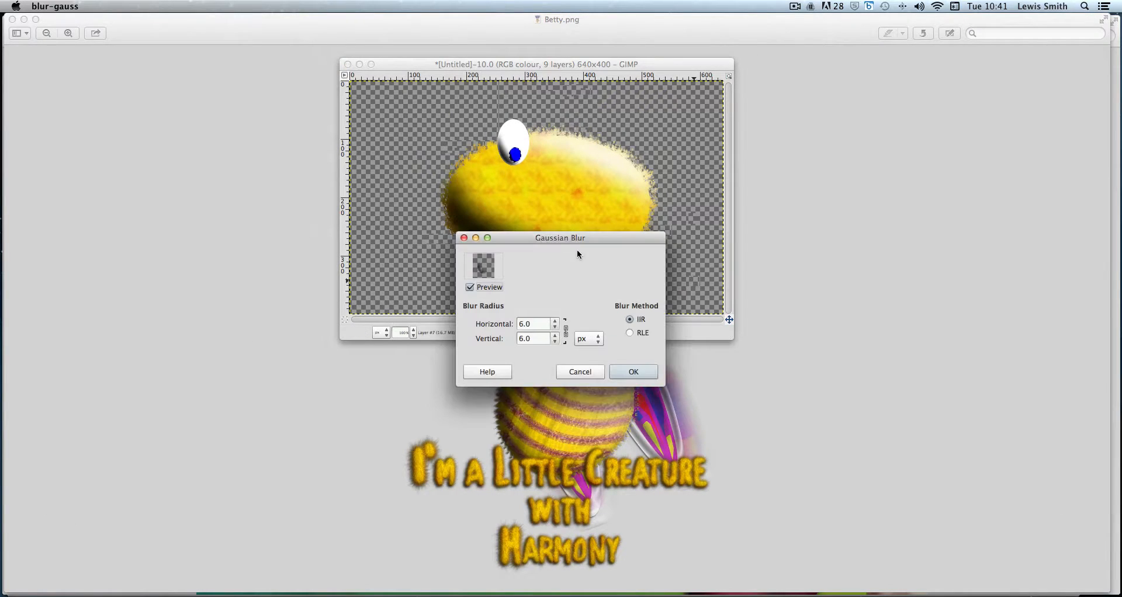
drag(575, 238, 620, 238)
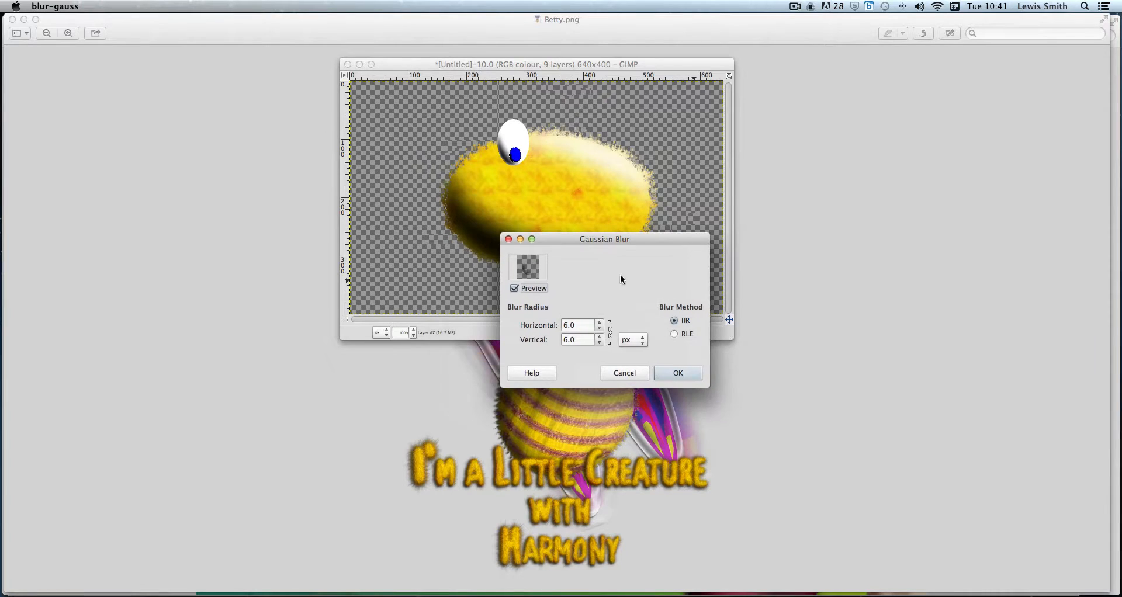
click(678, 374)
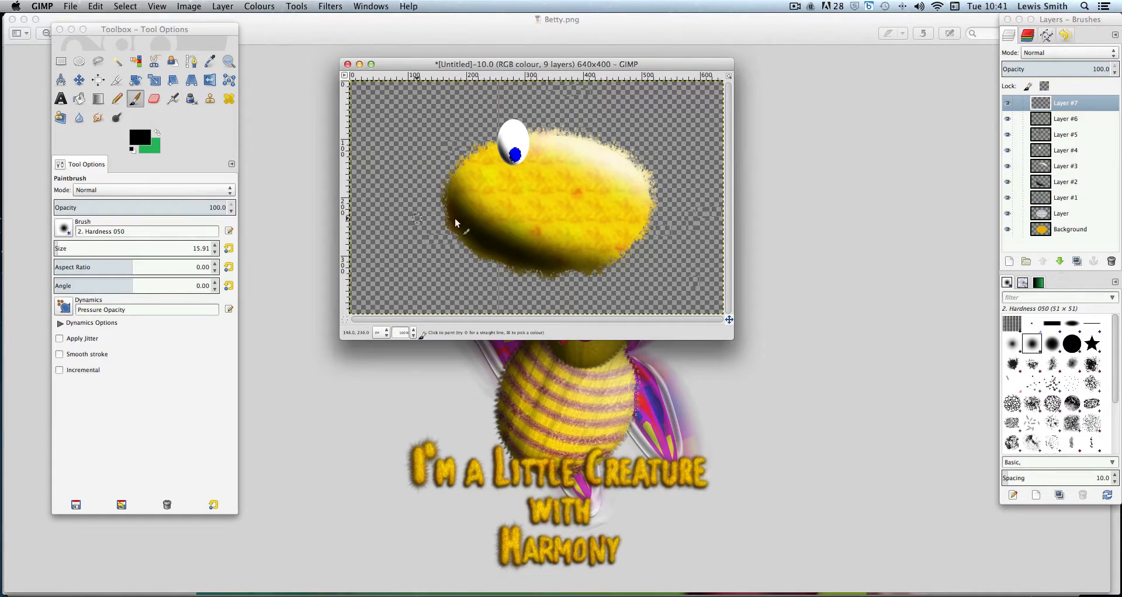
Add another new transparent layer on top of the layer stack
click(217, 6)
click(225, 19)
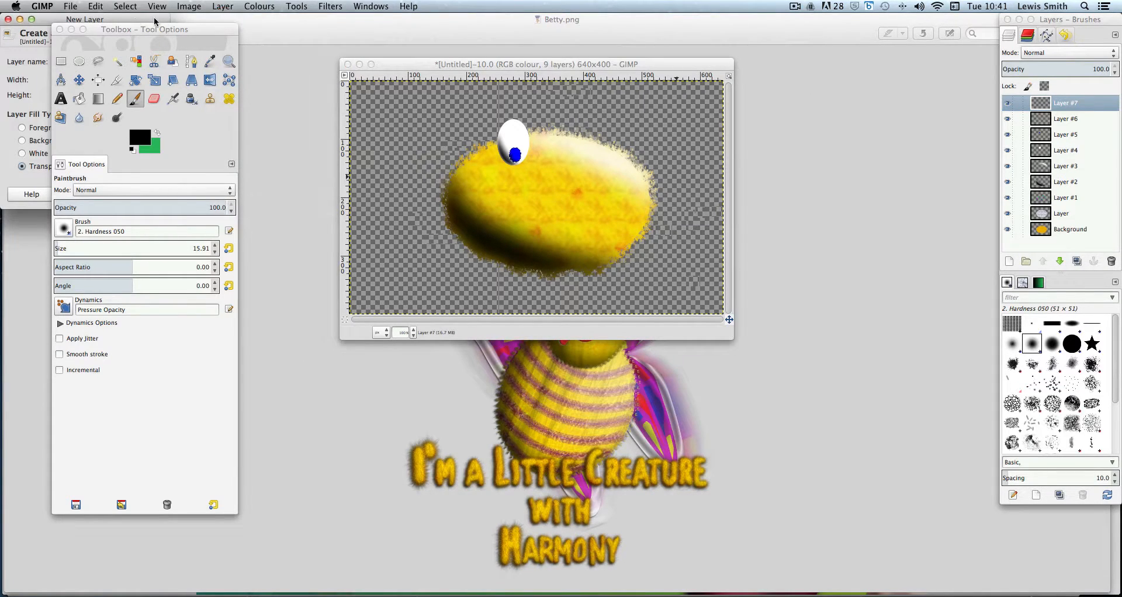
mouse_move(135, 30)
mouse_down()
mouse_move(252, 34)
mouse_move(125, 20)
mouse_up()
click(142, 194)
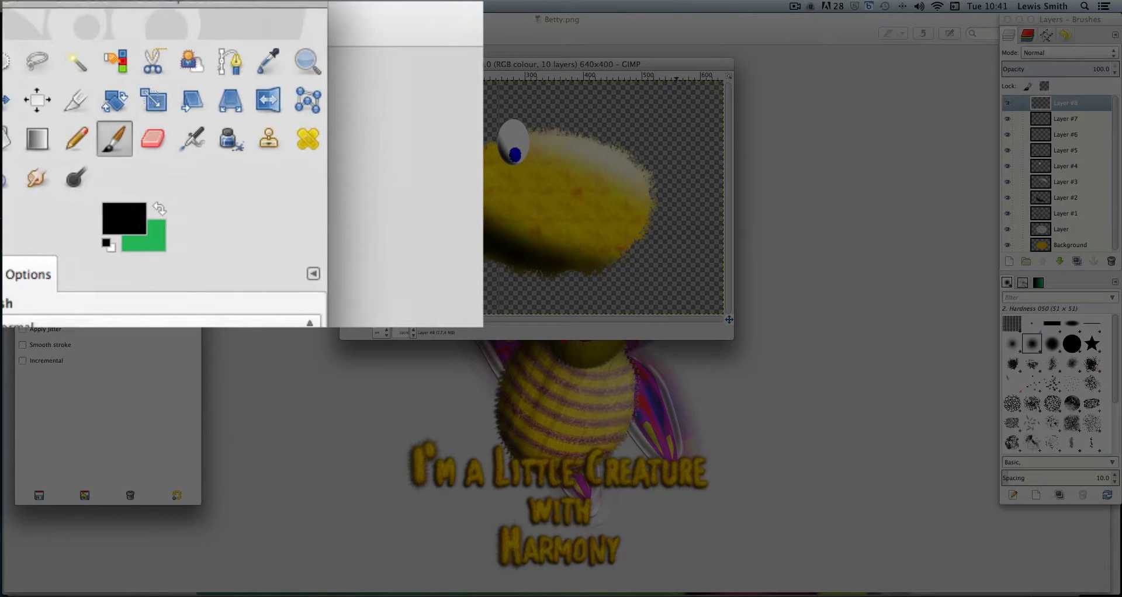
Pick the Blend tool and set the background colour to white
click(37, 140)
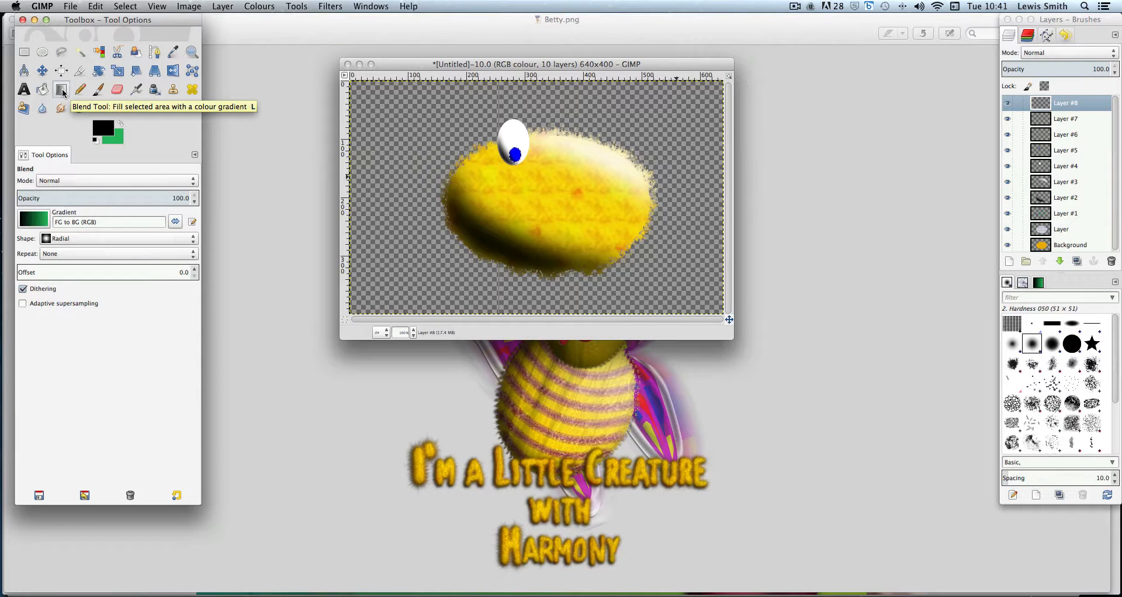
click(117, 139)
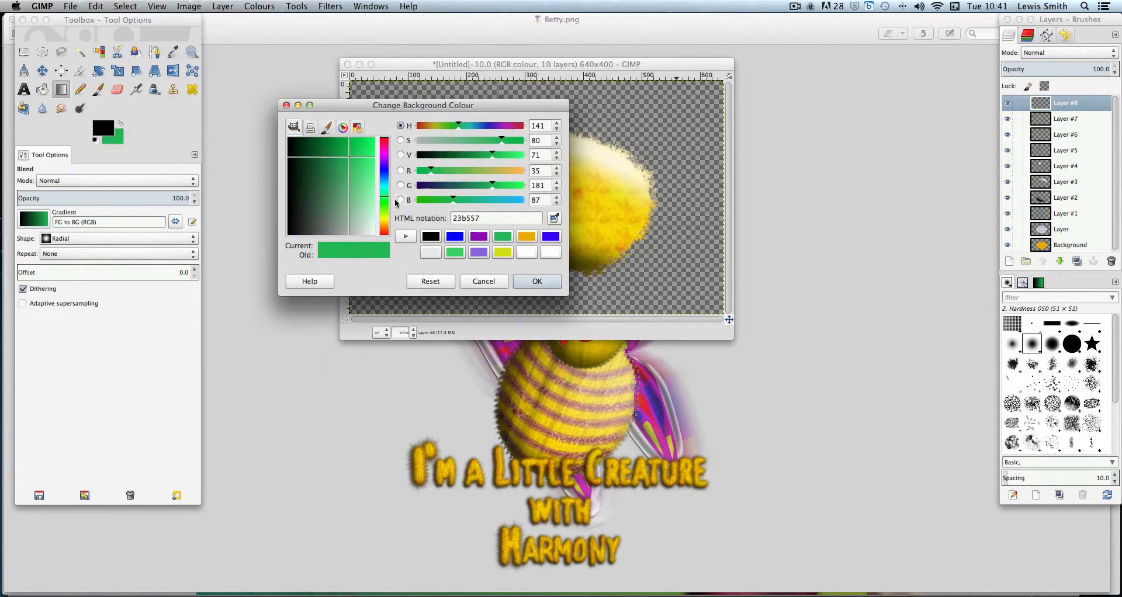
drag(363, 197, 377, 238)
click(536, 283)
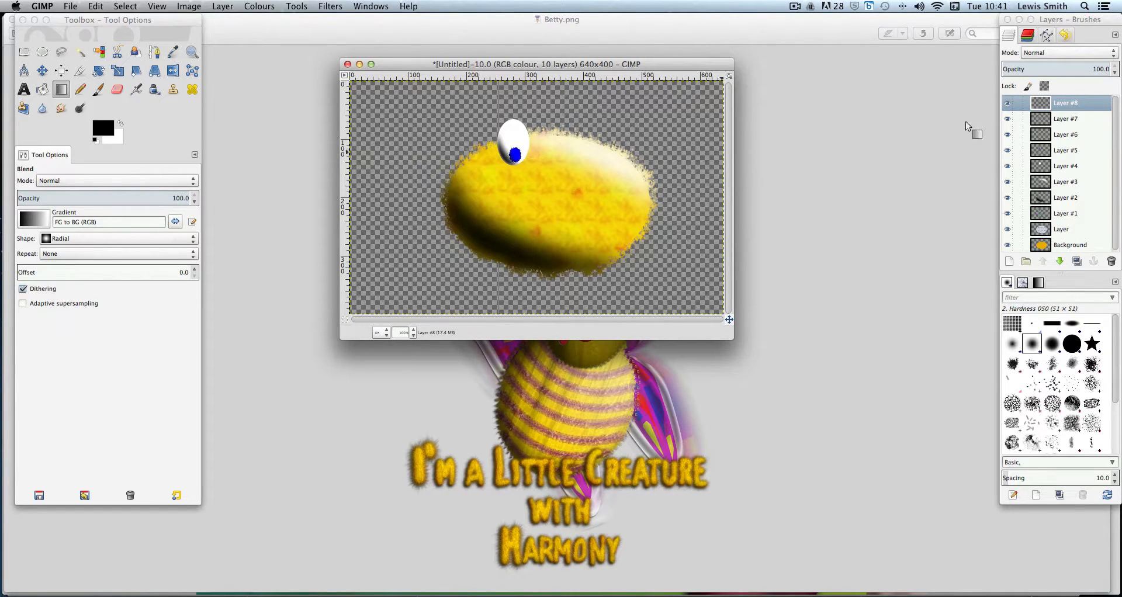
Try a radial black-to-white gradient over the pupil on the top layer, and undo it
click(1007, 104)
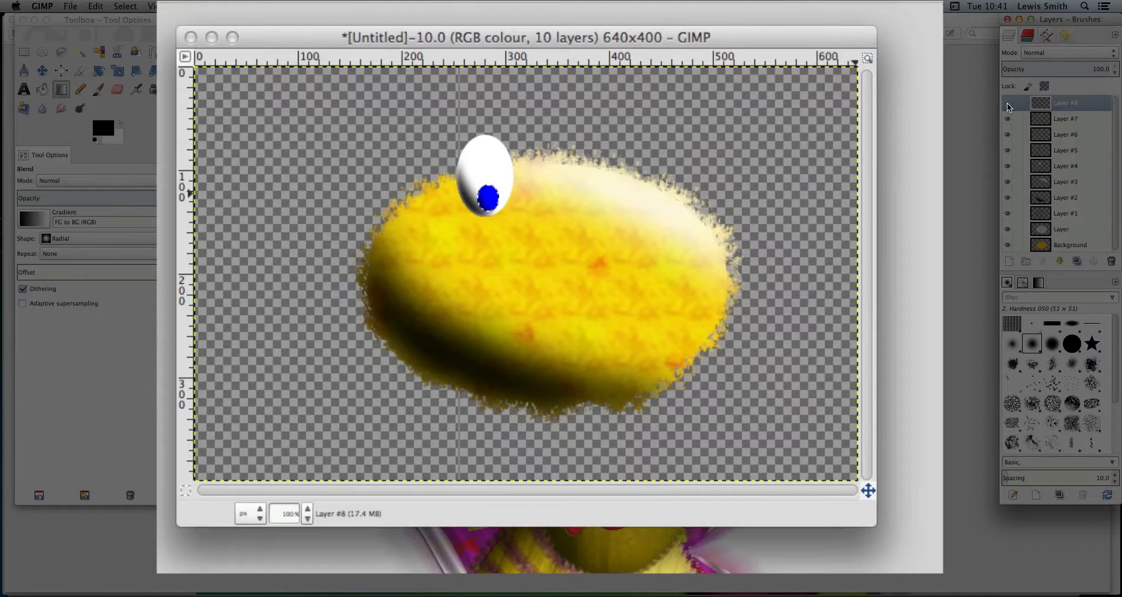
click(1007, 105)
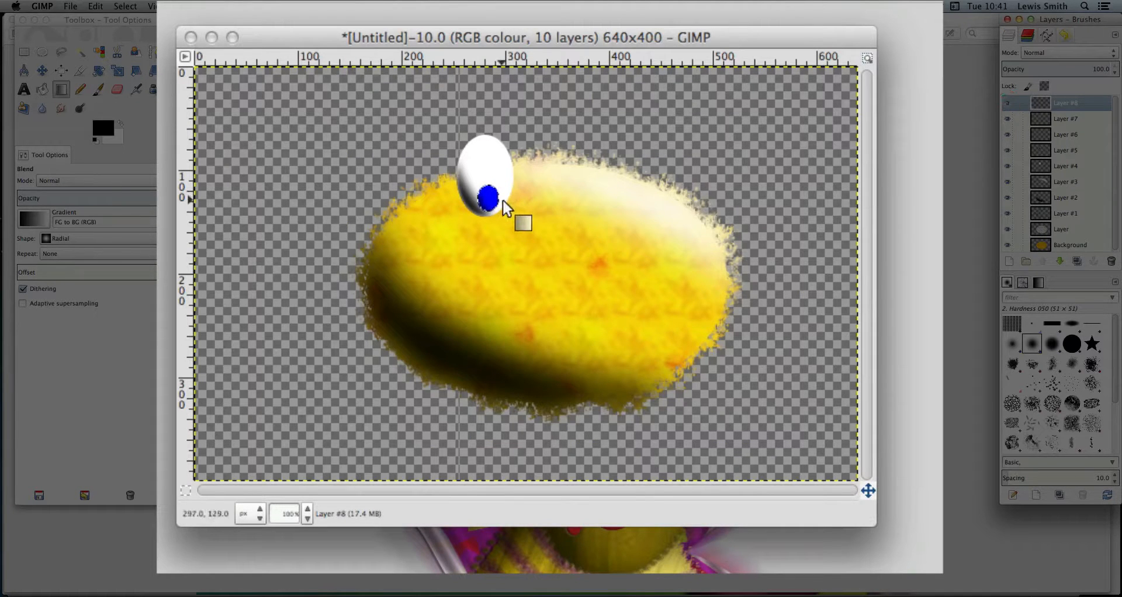
drag(493, 190, 488, 198)
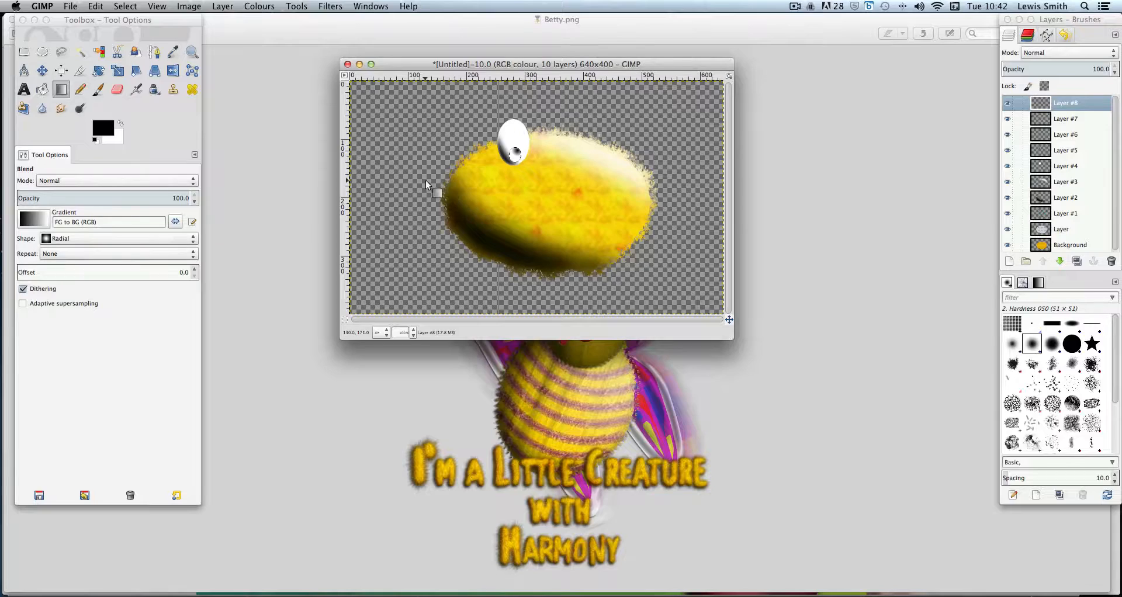
key(ctrl+z)
Swap the colours and drag a small white-to-black radial gradient over the pupil as a highlight
click(120, 124)
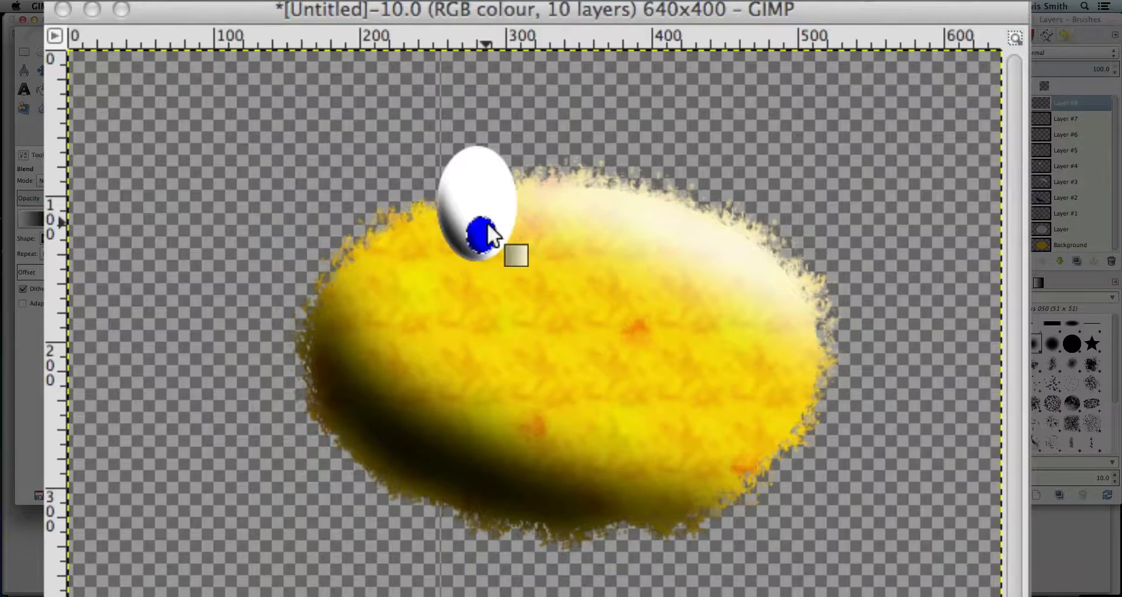
drag(517, 149, 517, 148)
drag(486, 219, 482, 233)
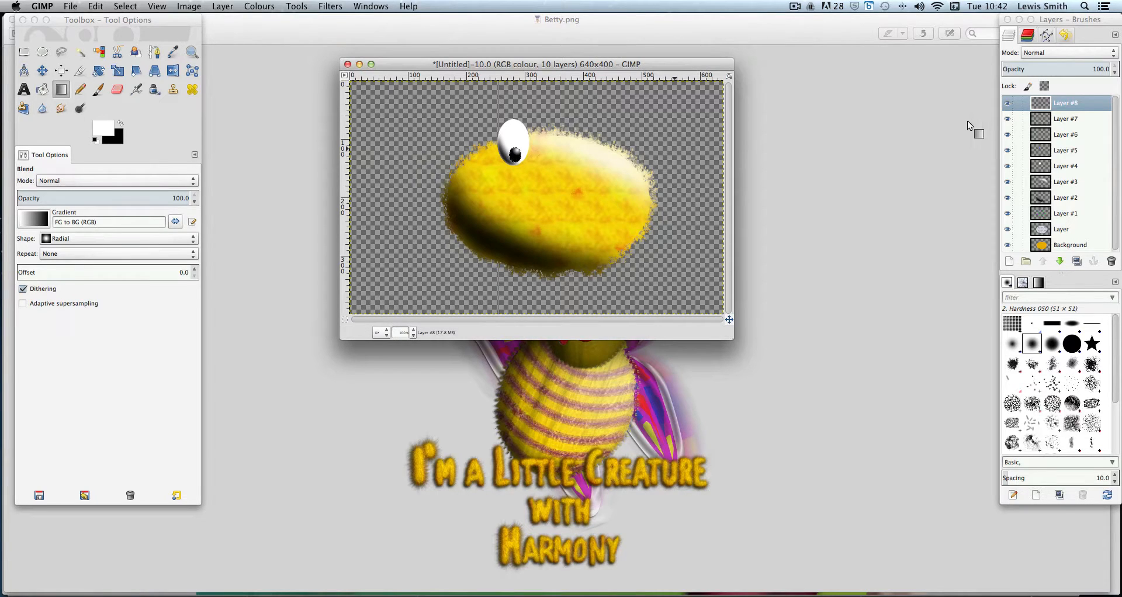
Set the highlight layer's blend mode to Screen
click(1075, 52)
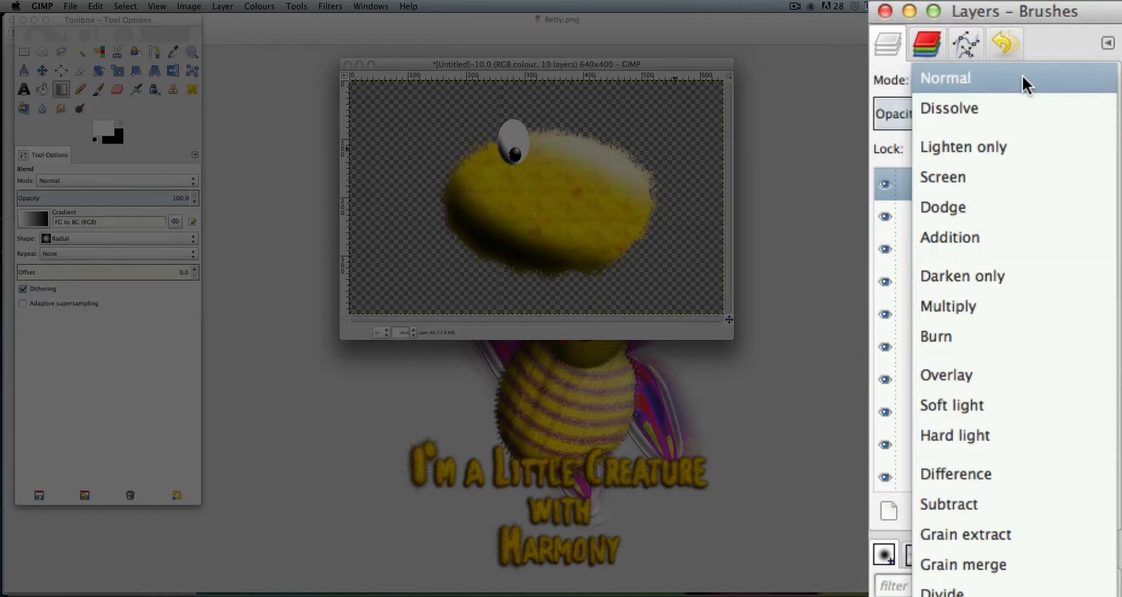
click(1009, 177)
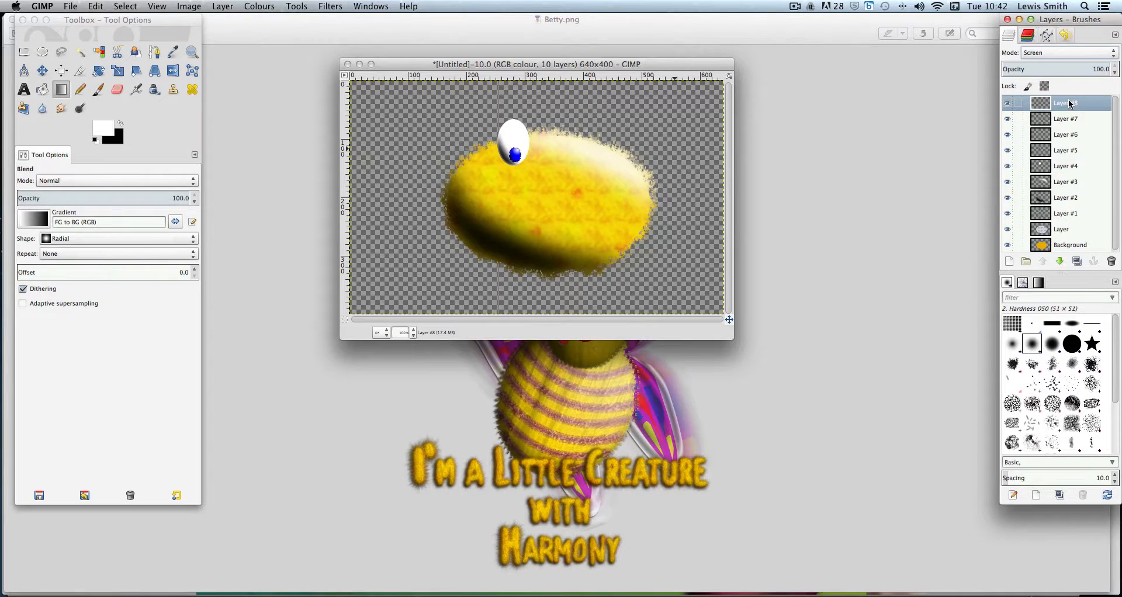
click(1092, 120)
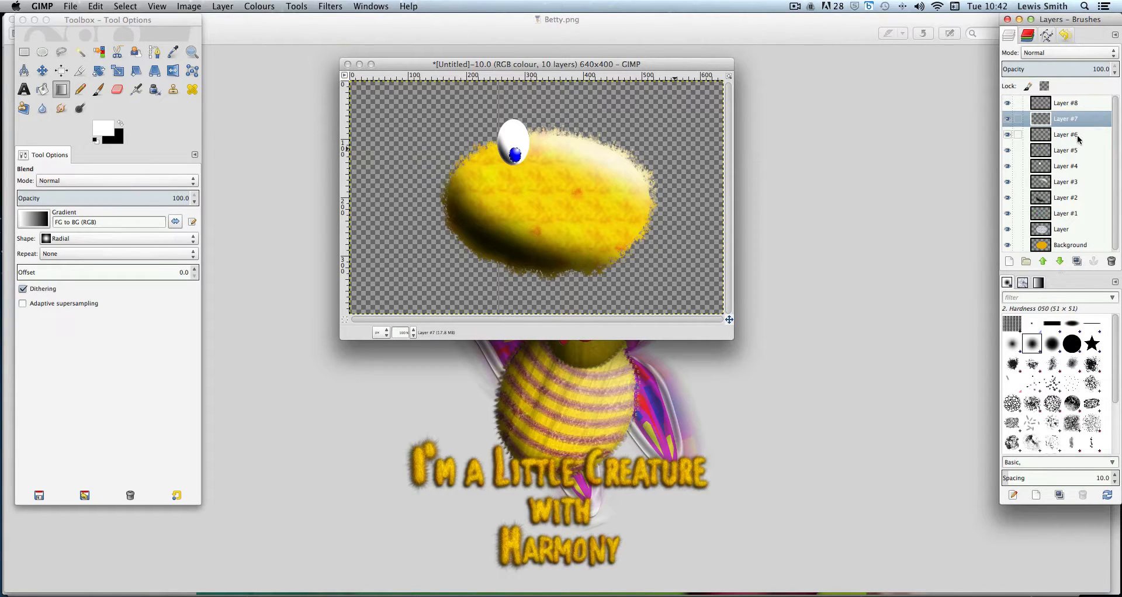
click(1069, 106)
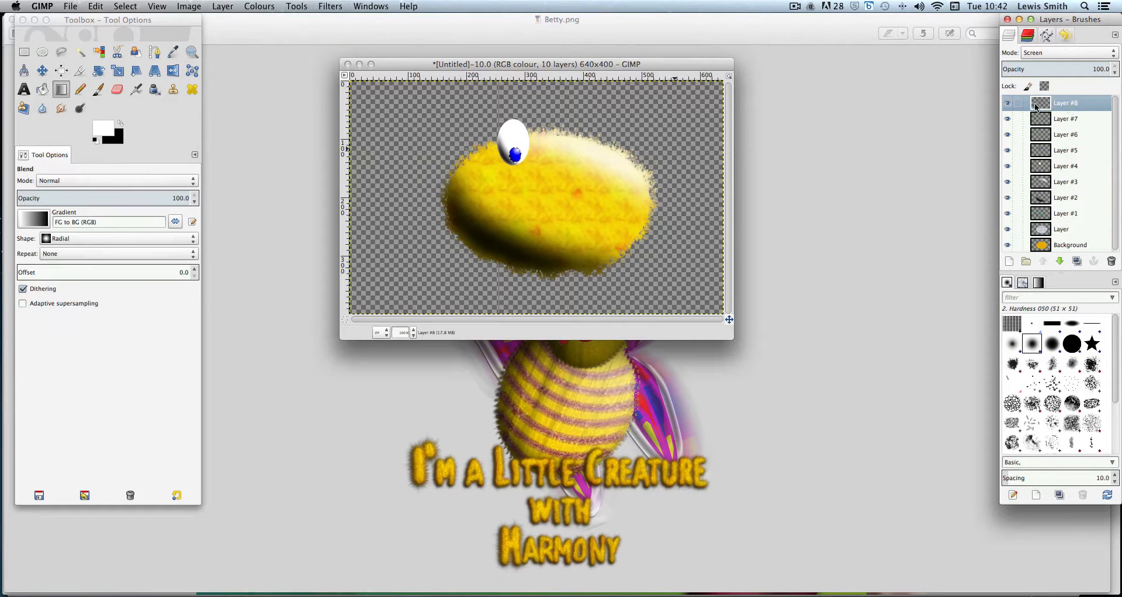
Merge the top layer down four times so the eye parts become one layer
right_click(1079, 107)
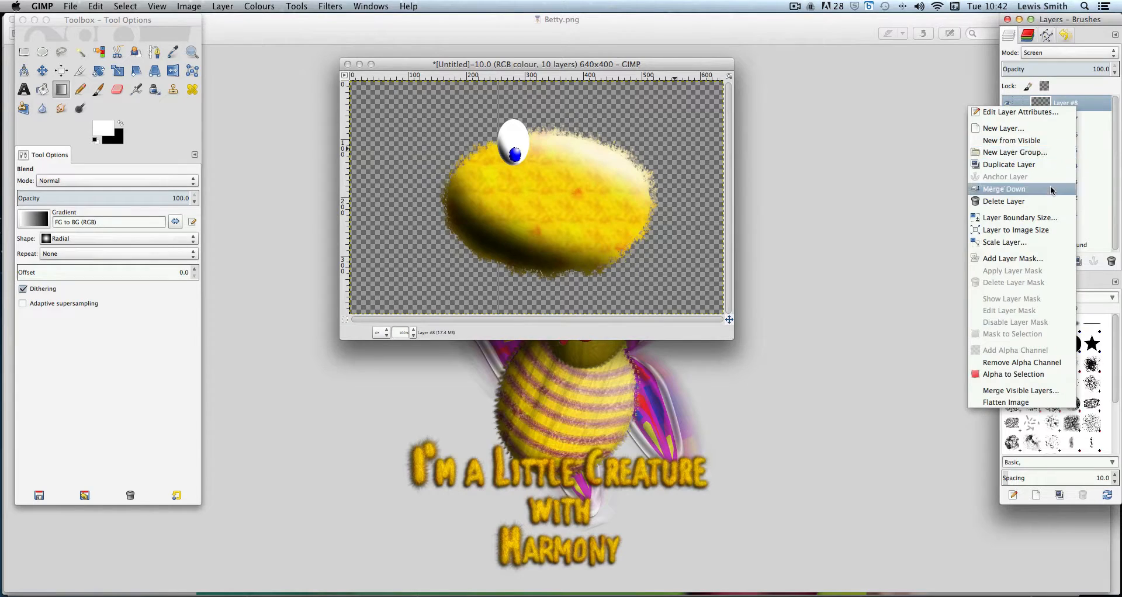
click(1052, 188)
right_click(1079, 106)
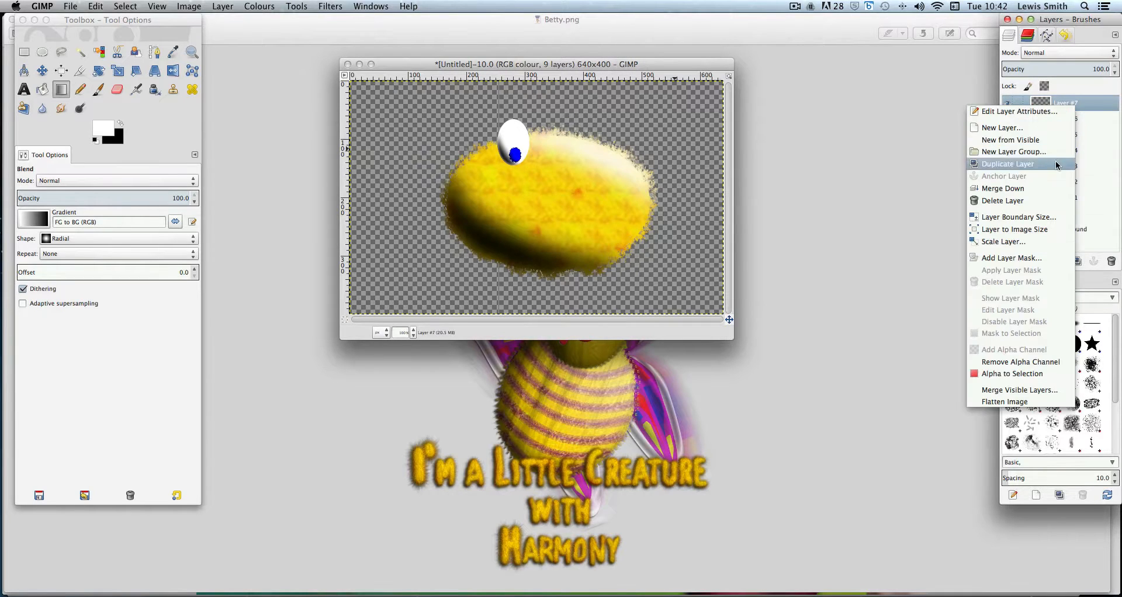
click(1049, 188)
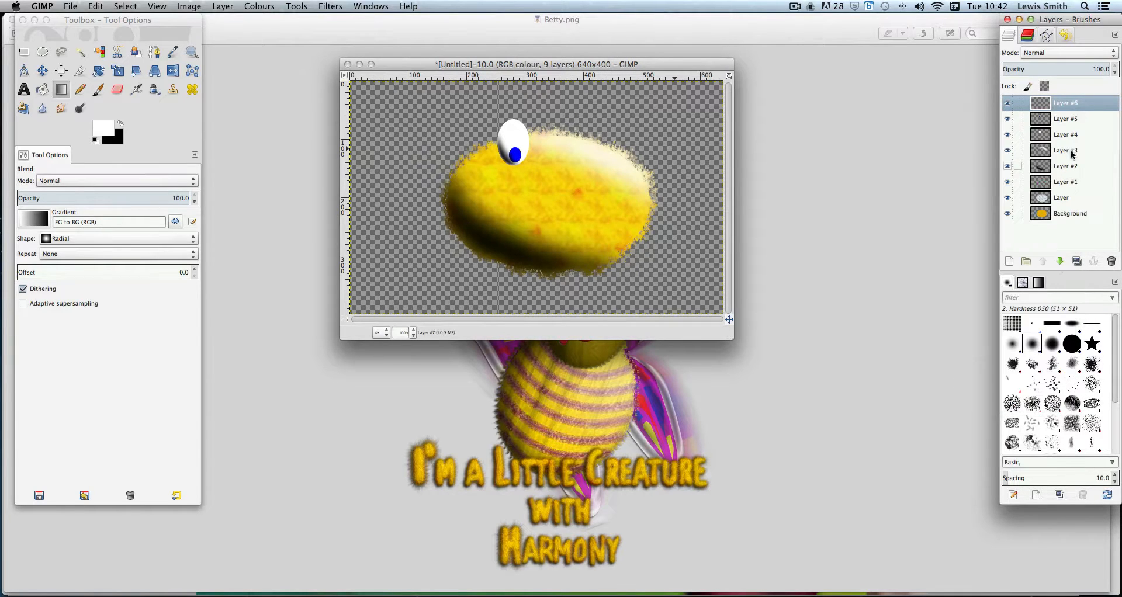
right_click(1081, 105)
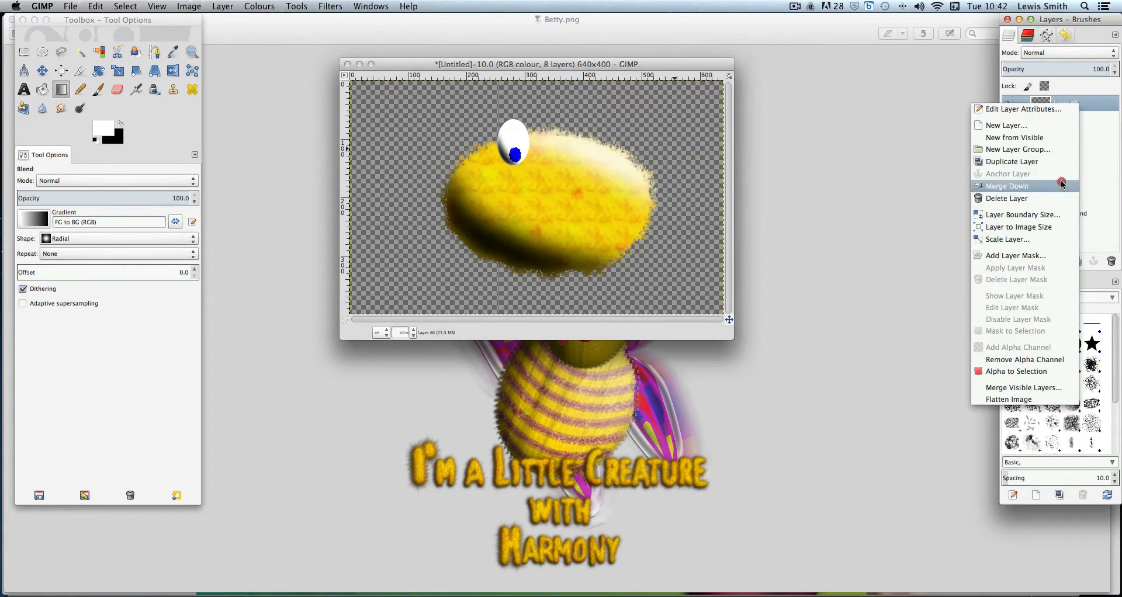
click(1062, 185)
right_click(1080, 106)
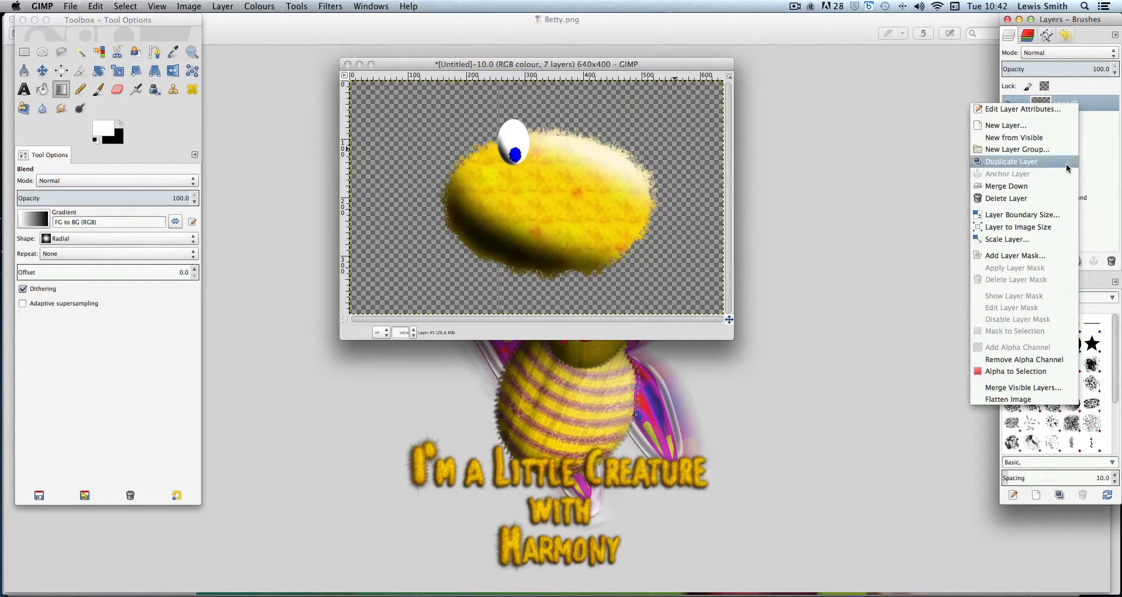
click(1061, 186)
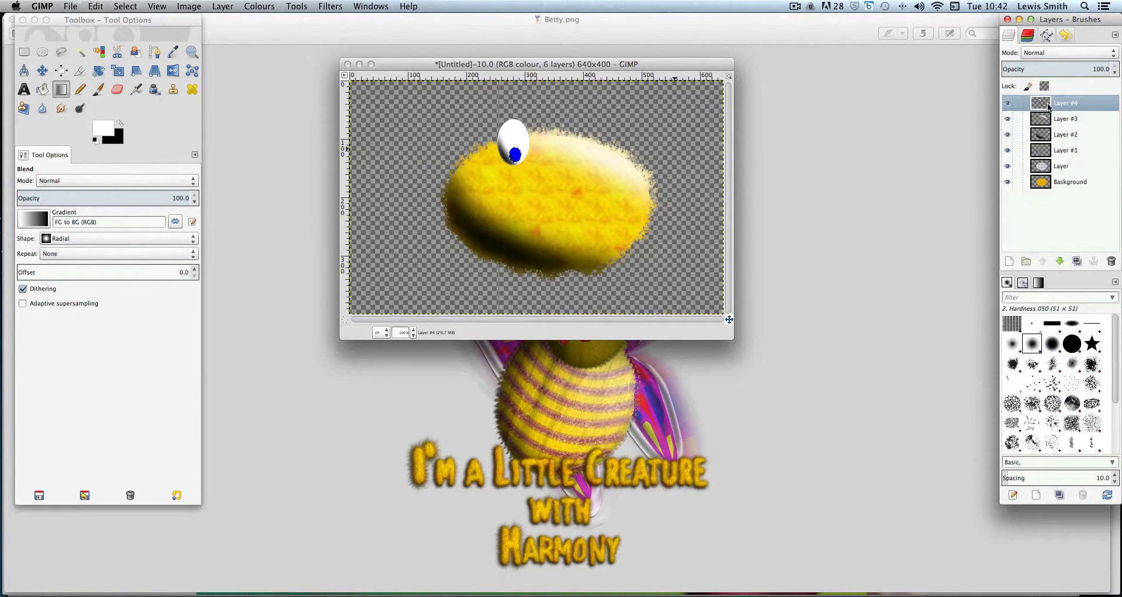
Clear the selection and duplicate the merged eye layer
click(126, 7)
click(131, 32)
click(1008, 104)
click(1008, 104)
right_click(1083, 103)
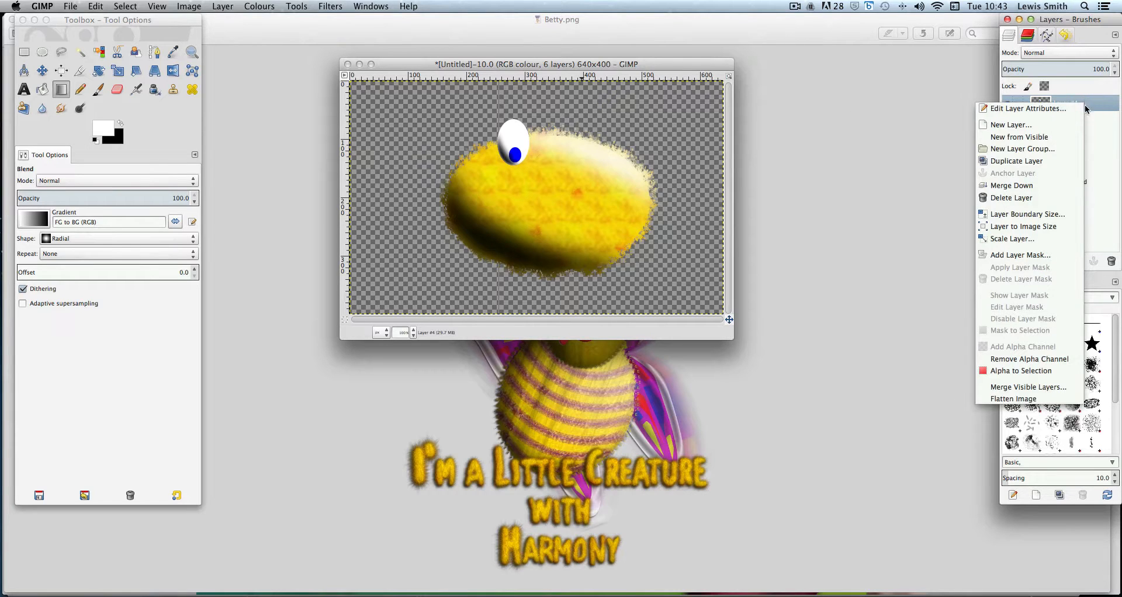
click(1054, 162)
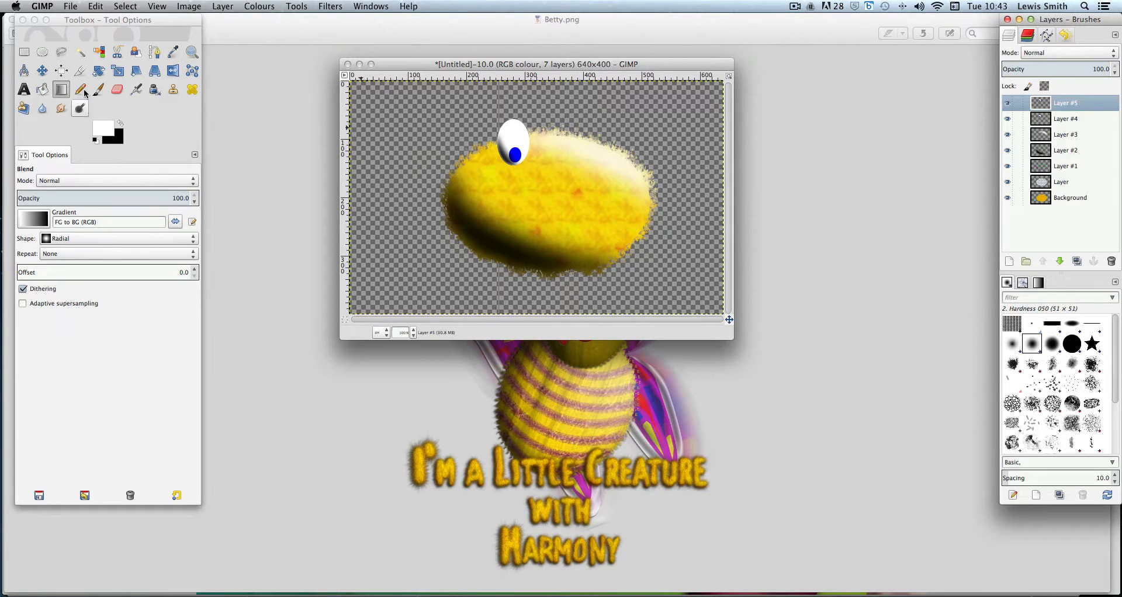
Move the duplicated eye to the right so it sits beside the first eye
click(42, 70)
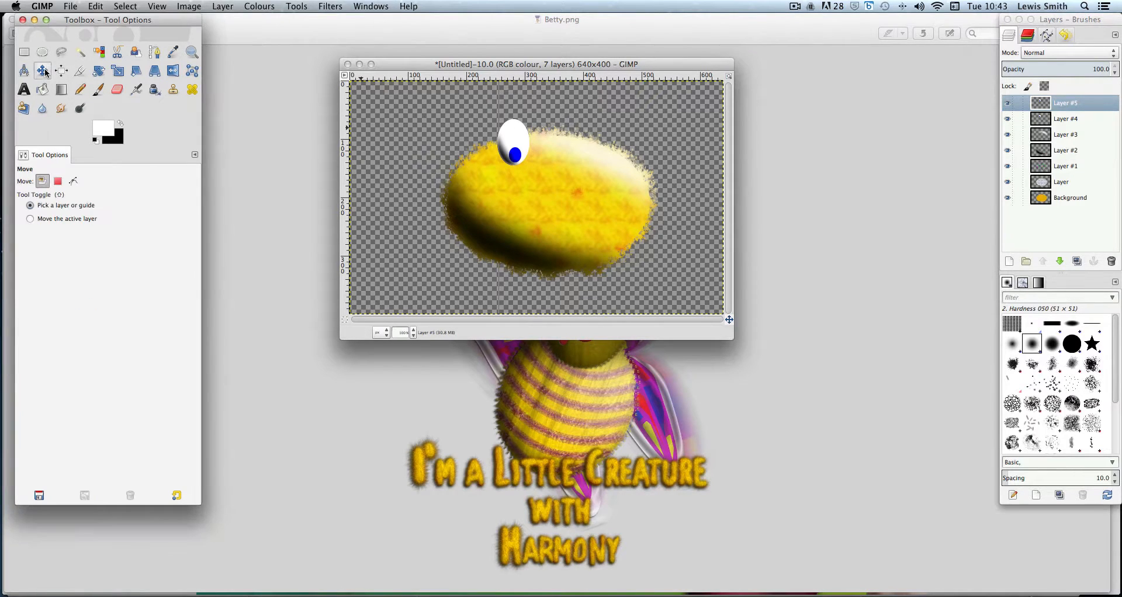
click(525, 143)
drag(524, 143, 546, 143)
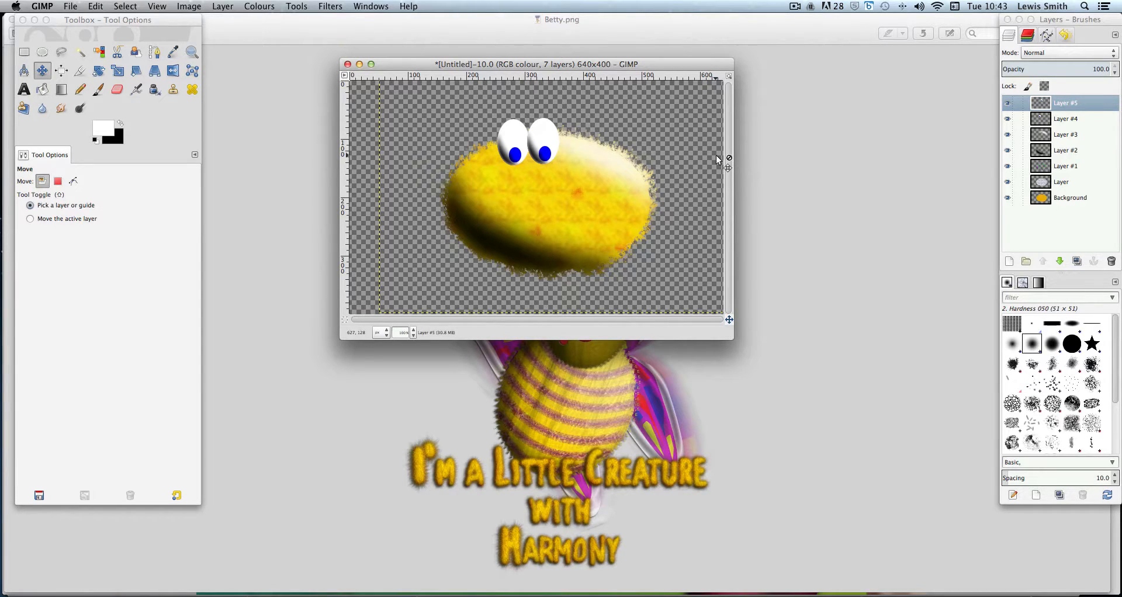
Duplicate the second eye layer again and reselect the layer beneath the new copy
right_click(1087, 103)
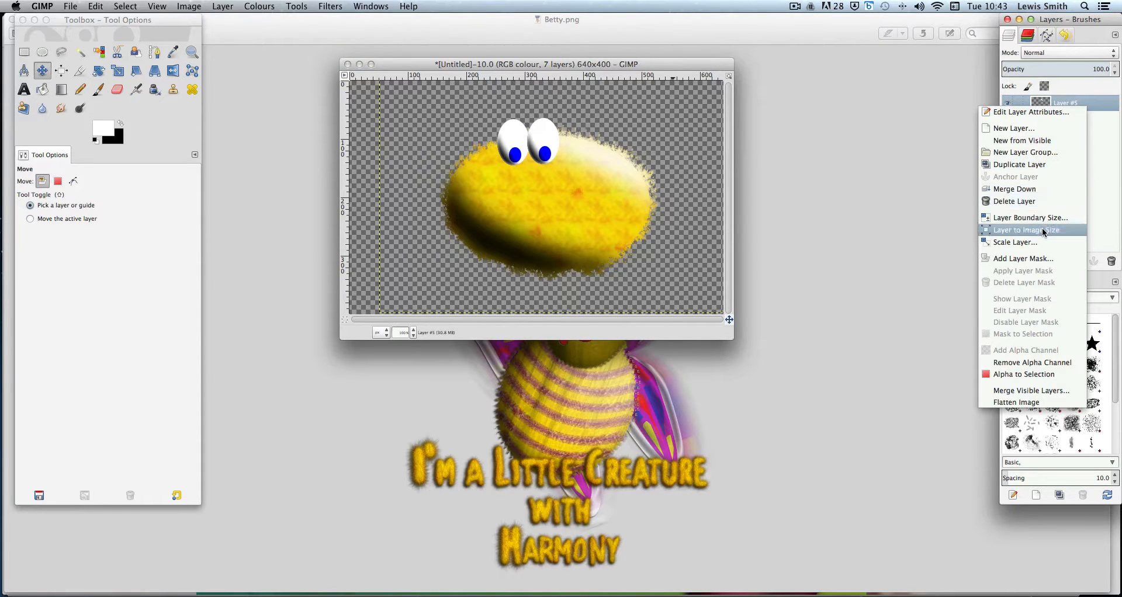
click(1041, 165)
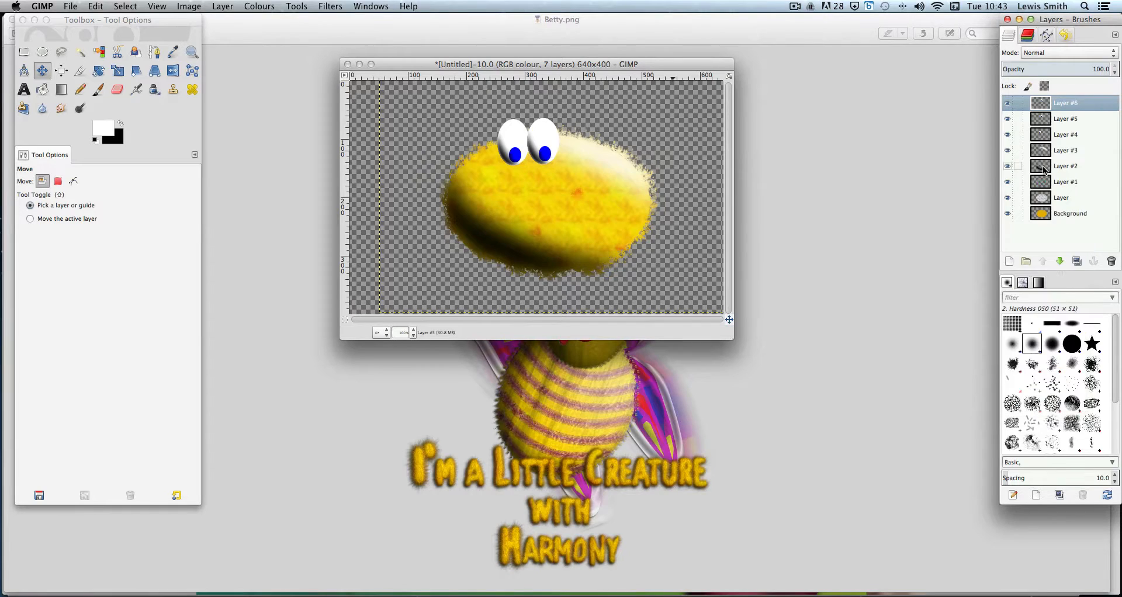
click(1105, 120)
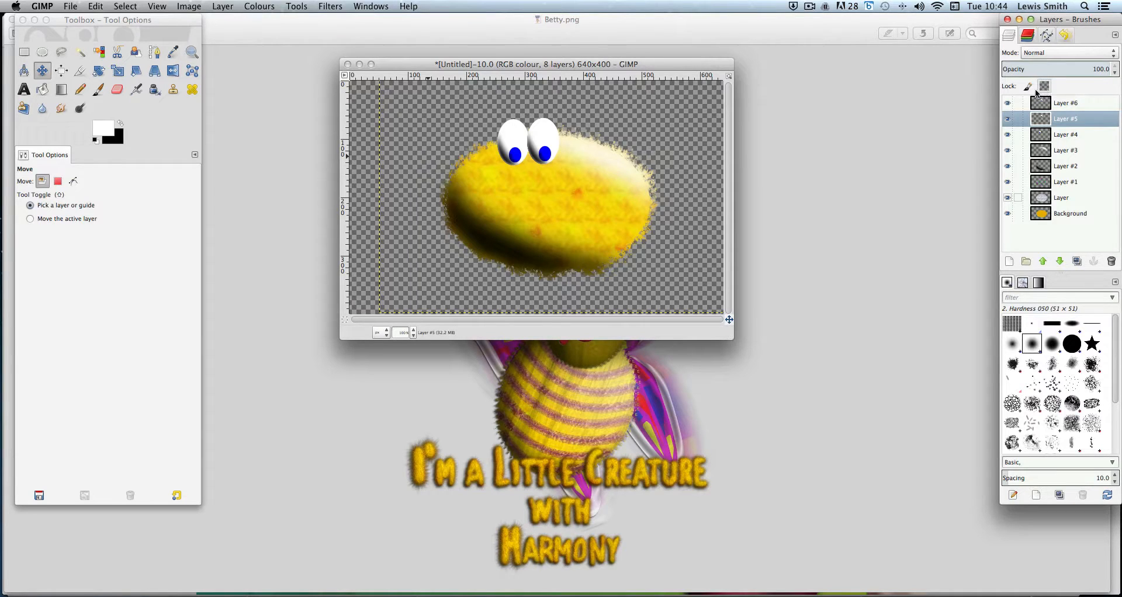
Try bucket-filling the second eye layer with the Fibers pattern while the top copy is hidden
click(120, 124)
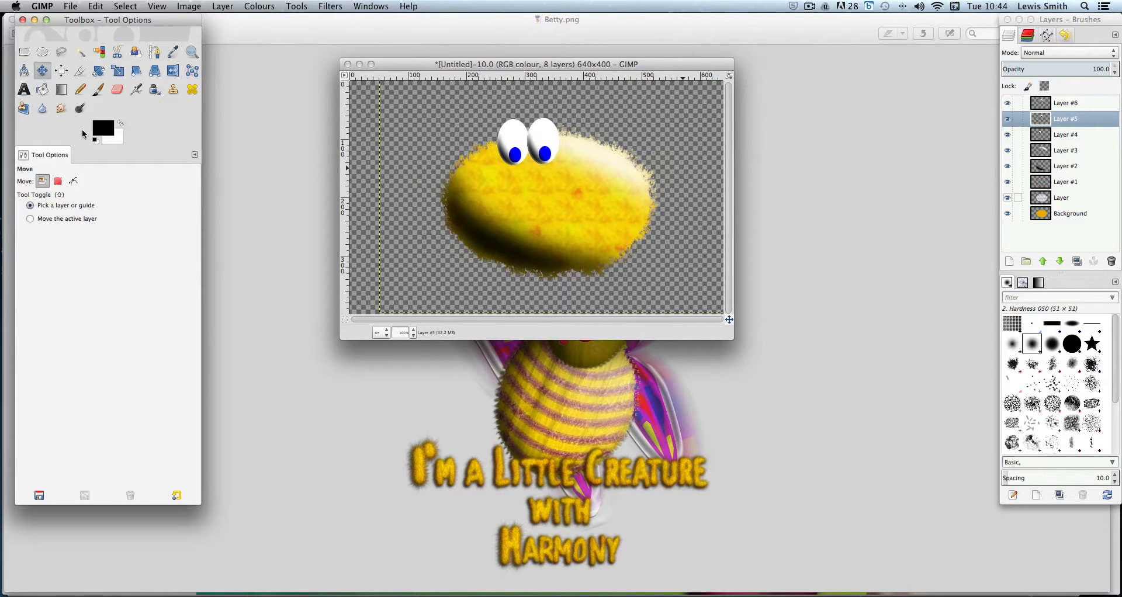
click(43, 90)
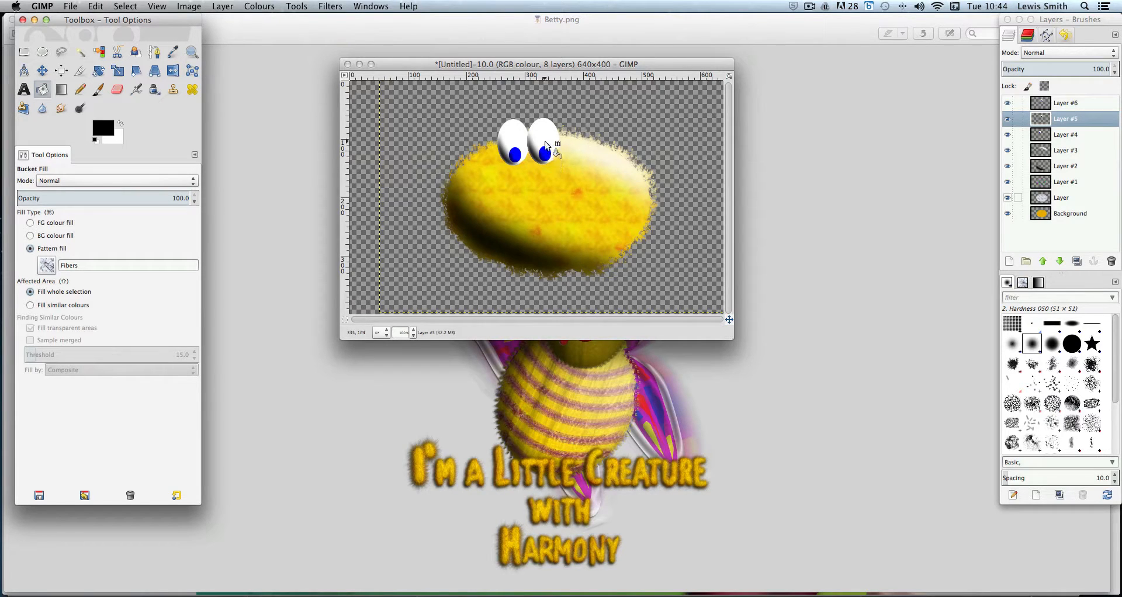
click(1007, 103)
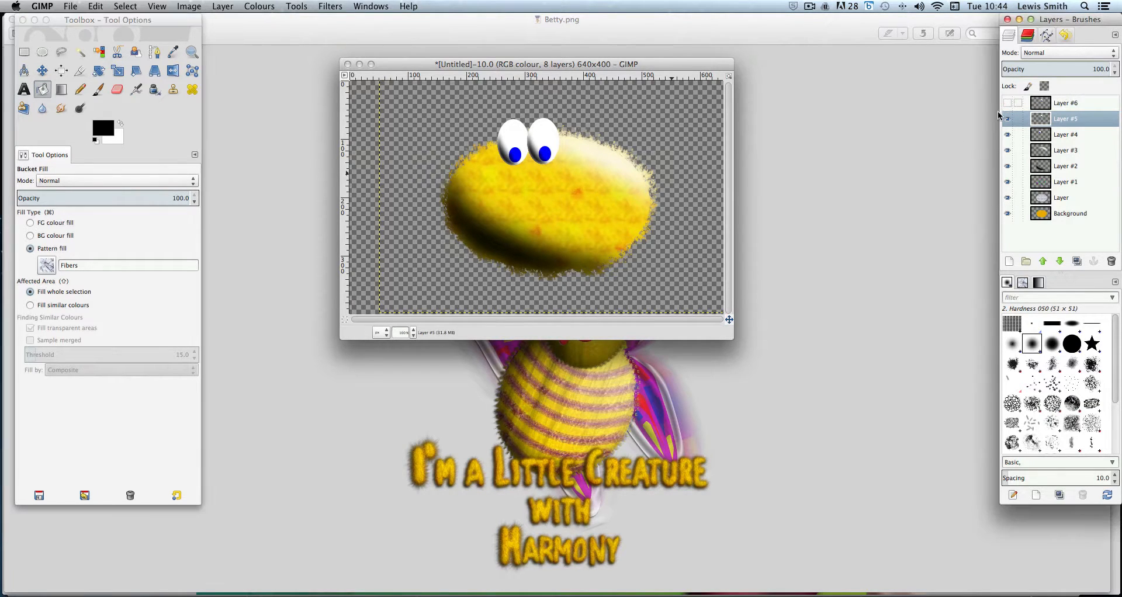
click(549, 140)
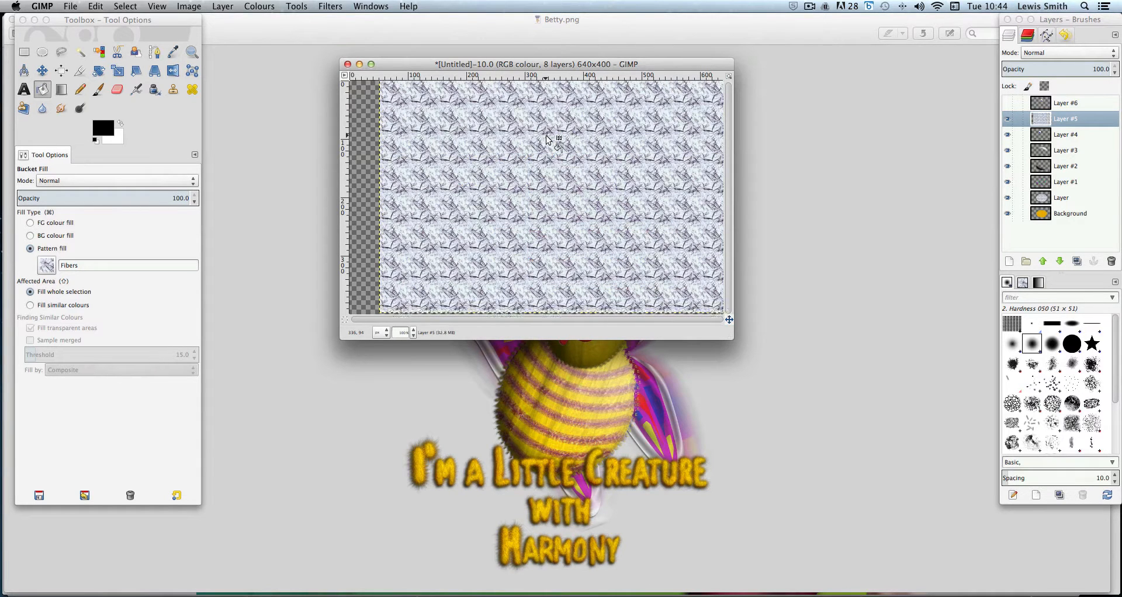
key(super+z)
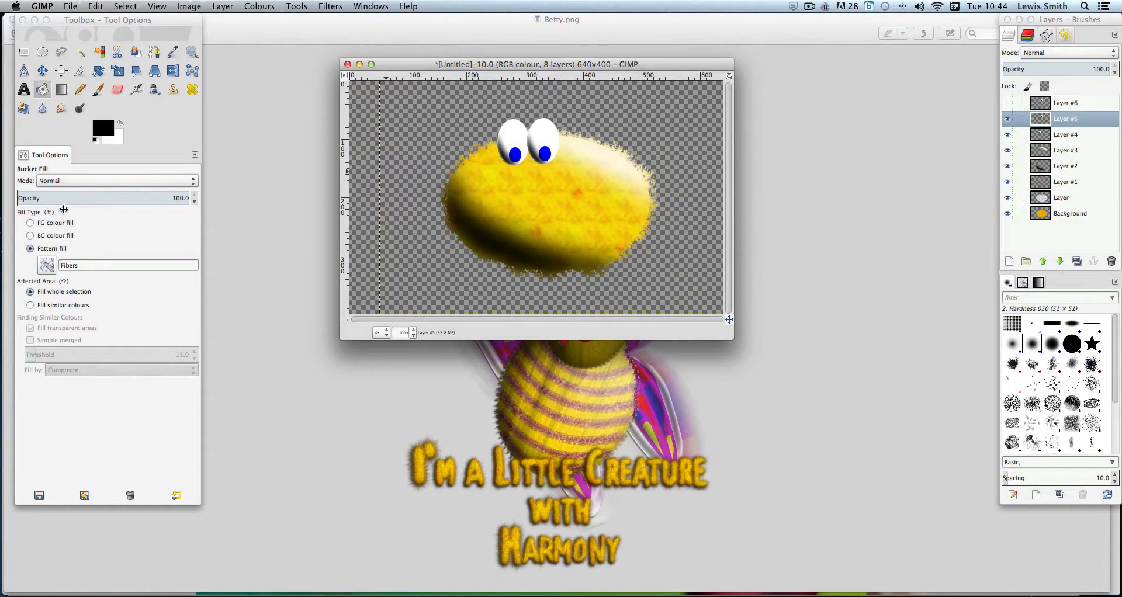
Switch to foreground colour fill, lock the layer's alpha channel, and fill the second eye solid black
click(30, 223)
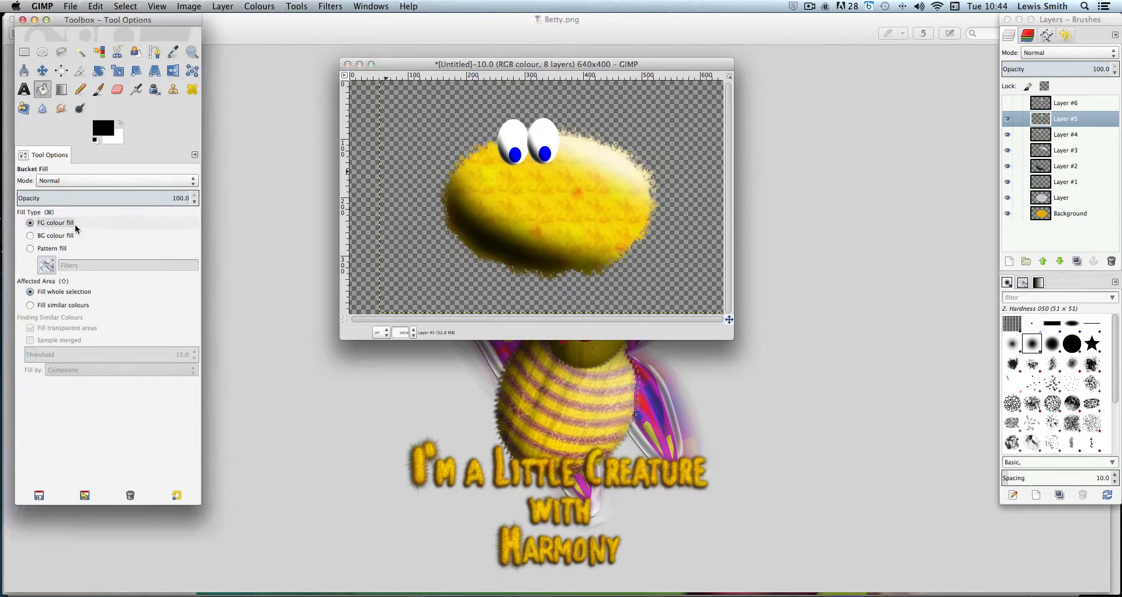
click(80, 248)
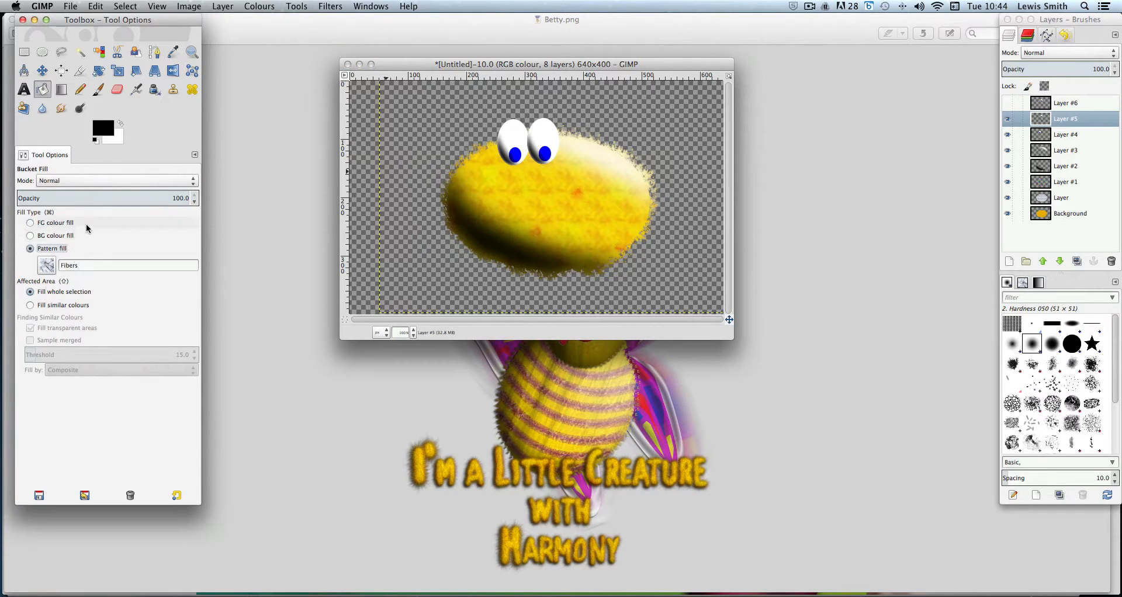
click(82, 224)
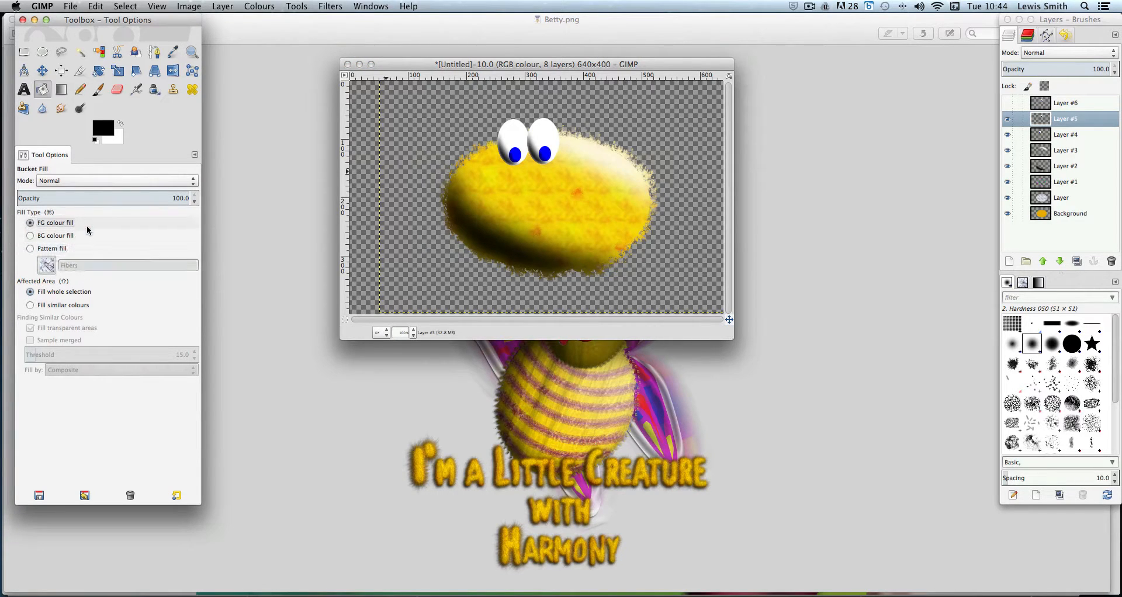
click(1045, 87)
click(1045, 87)
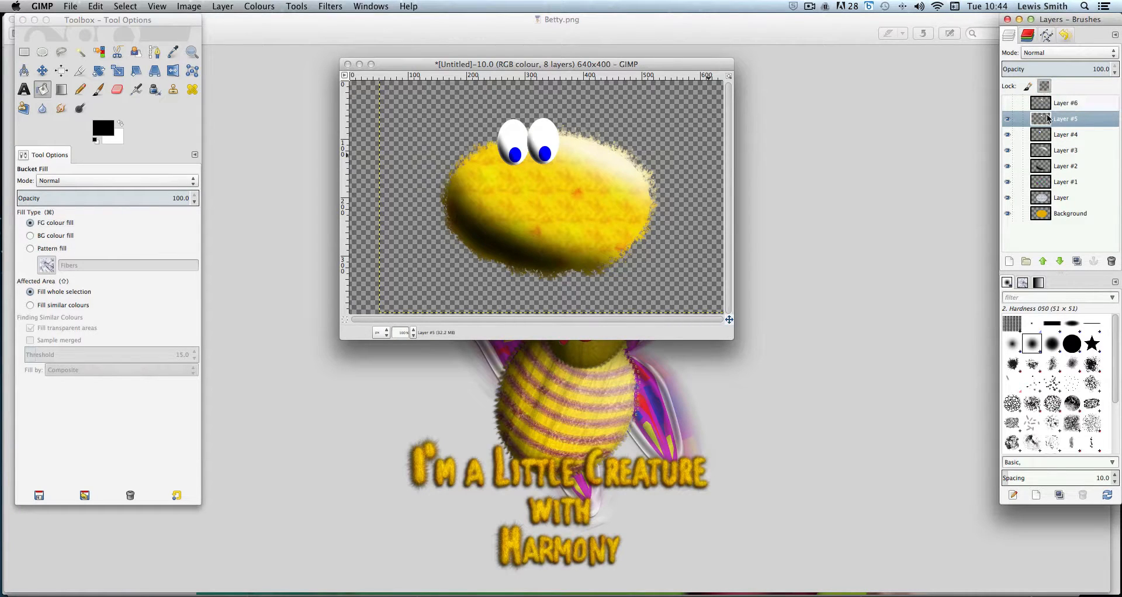
click(550, 142)
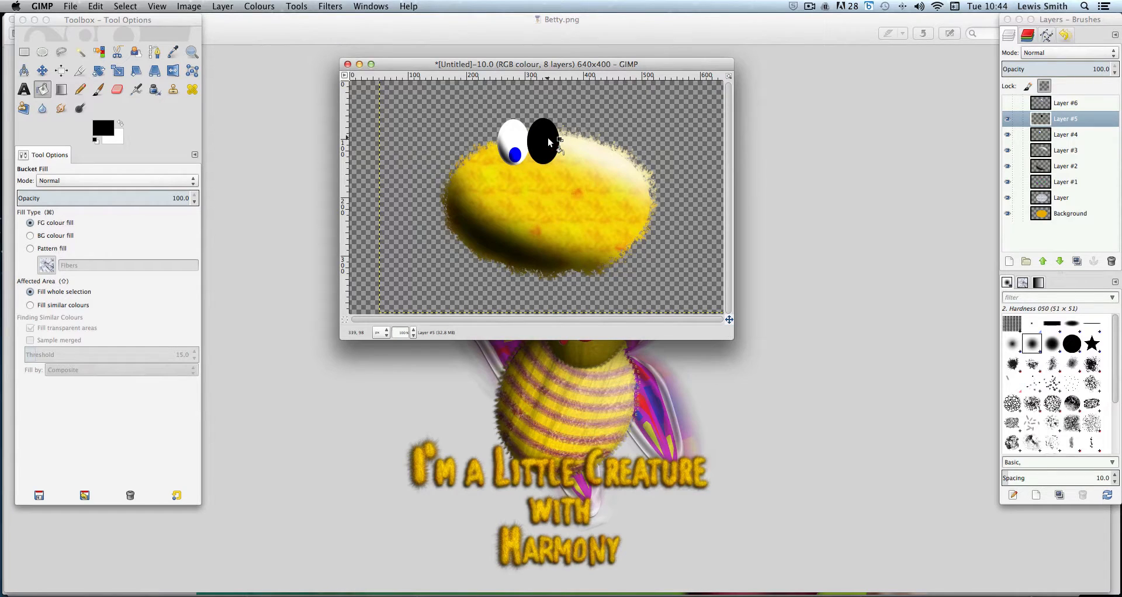
Toggle the top eye copy's visibility off and on to compare the eye layers
click(1007, 103)
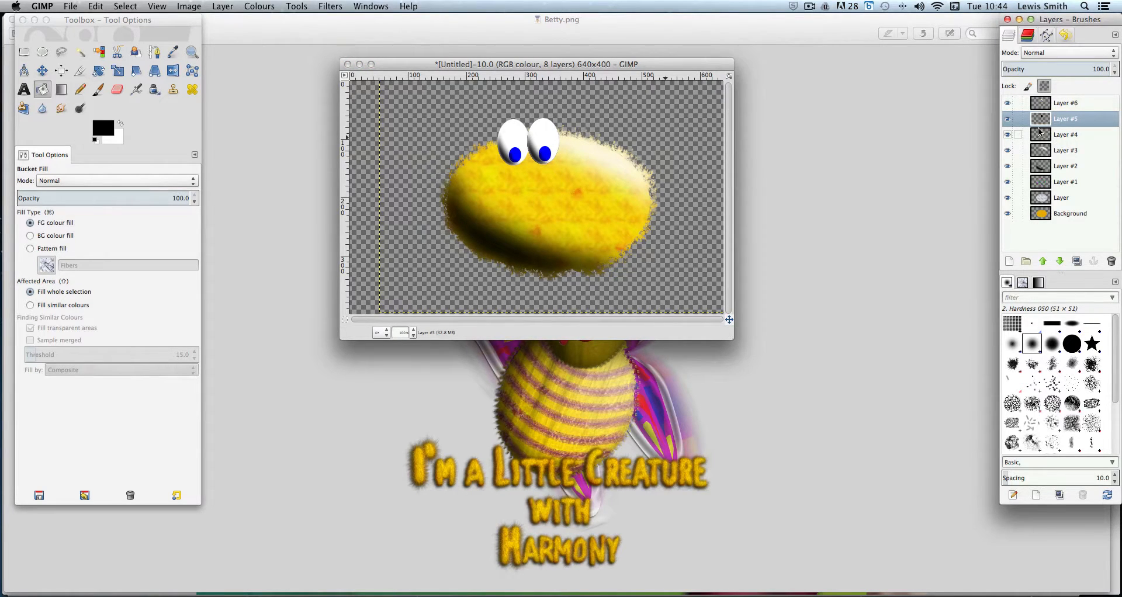
click(1007, 103)
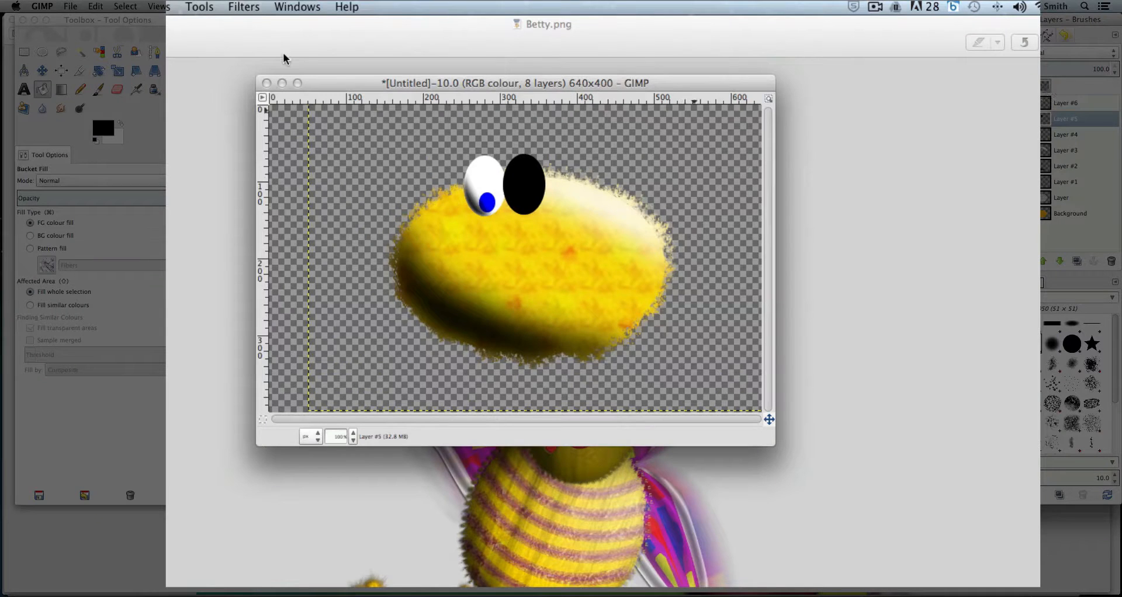
click(236, 7)
mouse_move(263, 97)
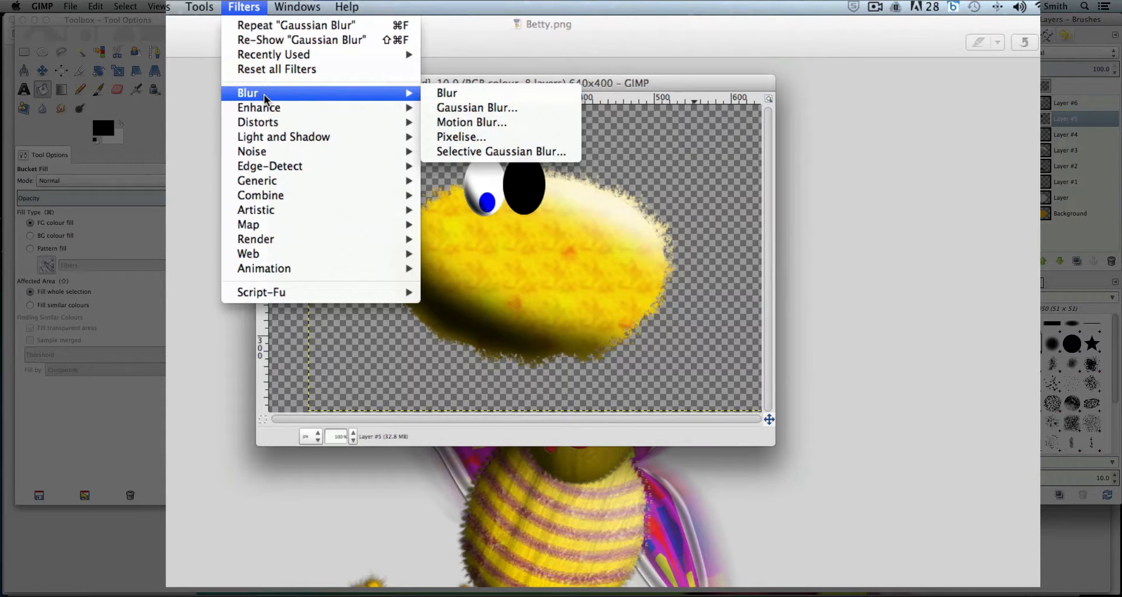
click(239, 7)
Unlock the black eye layer's alpha channel and apply a Gaussian Blur with a 12 px radius to it
click(1046, 87)
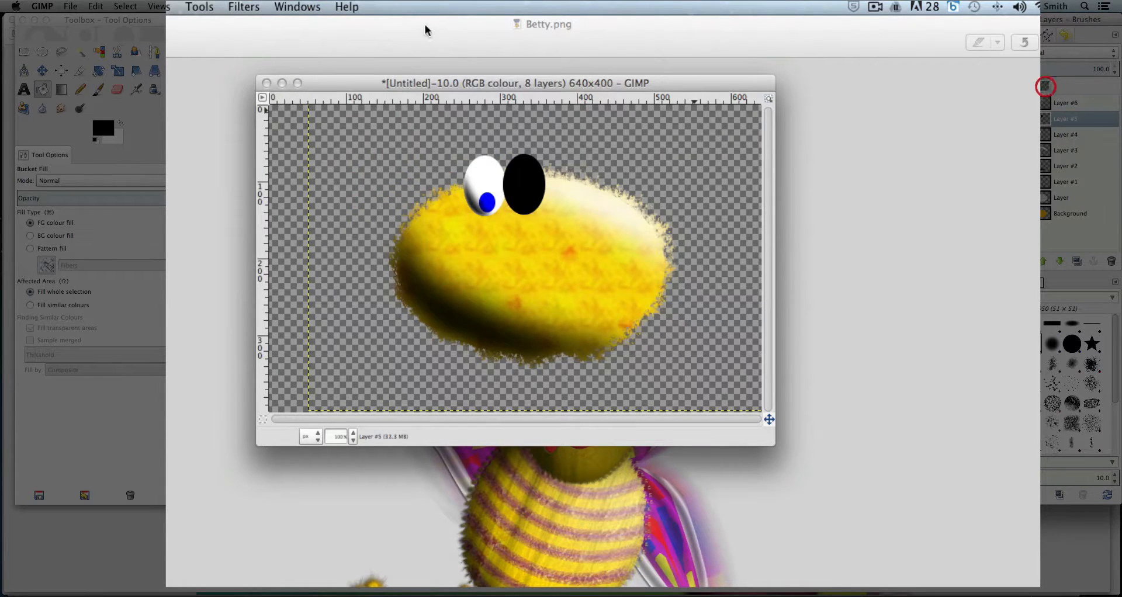
click(1078, 103)
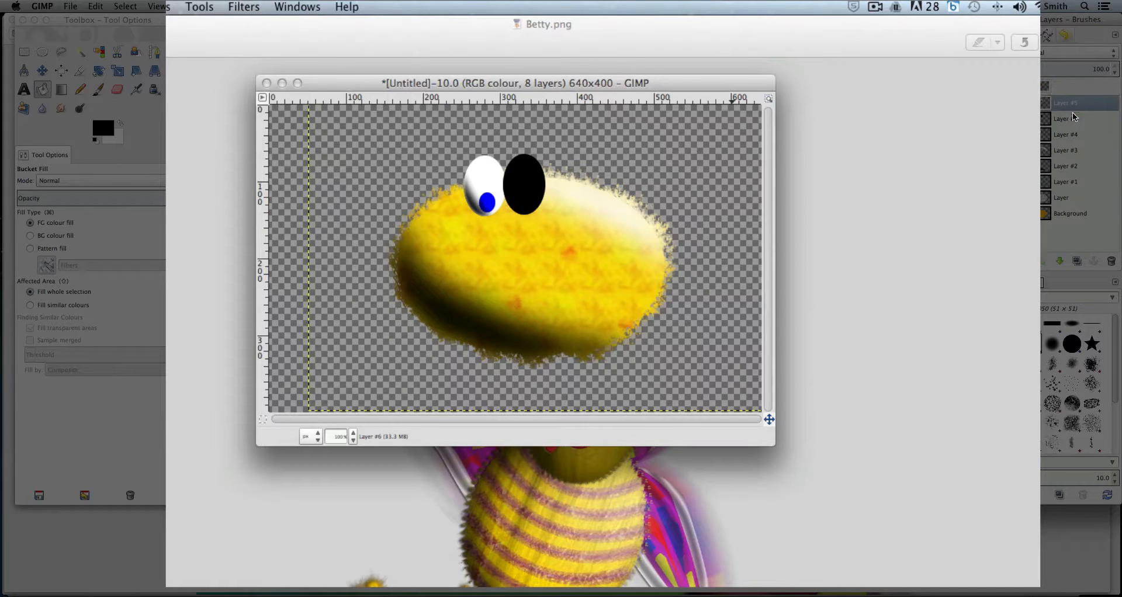
click(1075, 116)
click(244, 7)
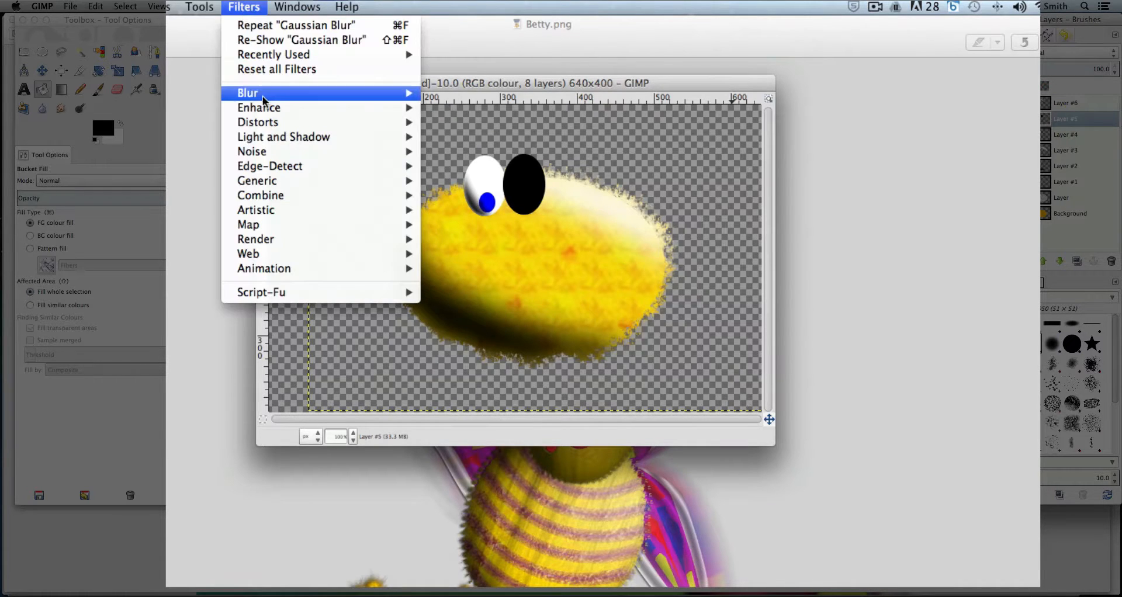
mouse_move(265, 96)
click(465, 106)
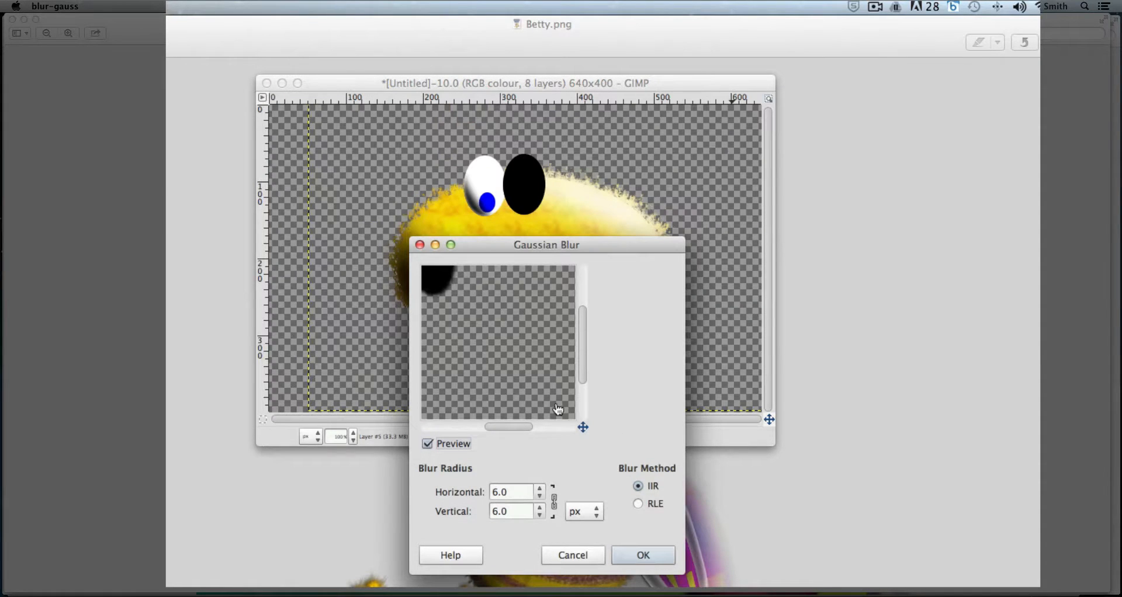
drag(517, 427, 501, 427)
drag(583, 345, 584, 330)
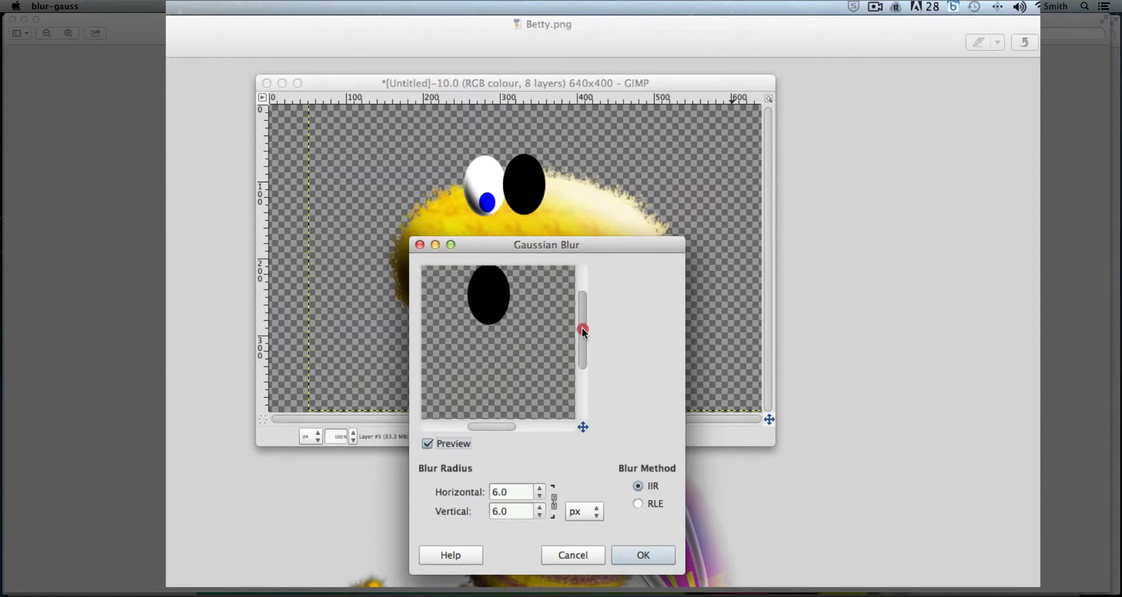
click(540, 489)
click(541, 489)
click(540, 489)
click(540, 489)
click(540, 488)
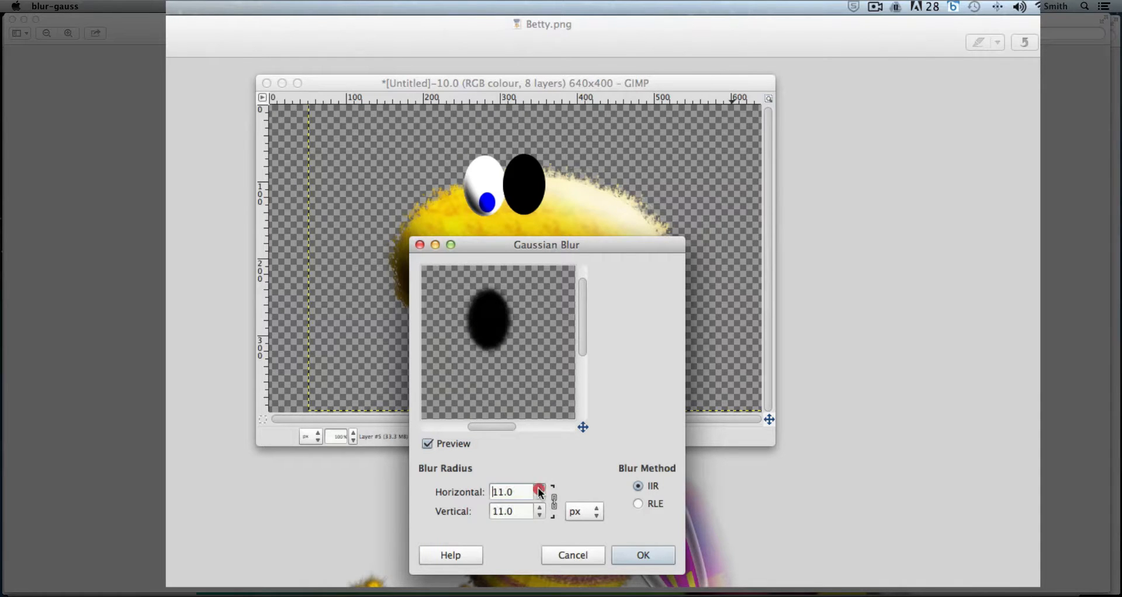
click(540, 489)
click(637, 556)
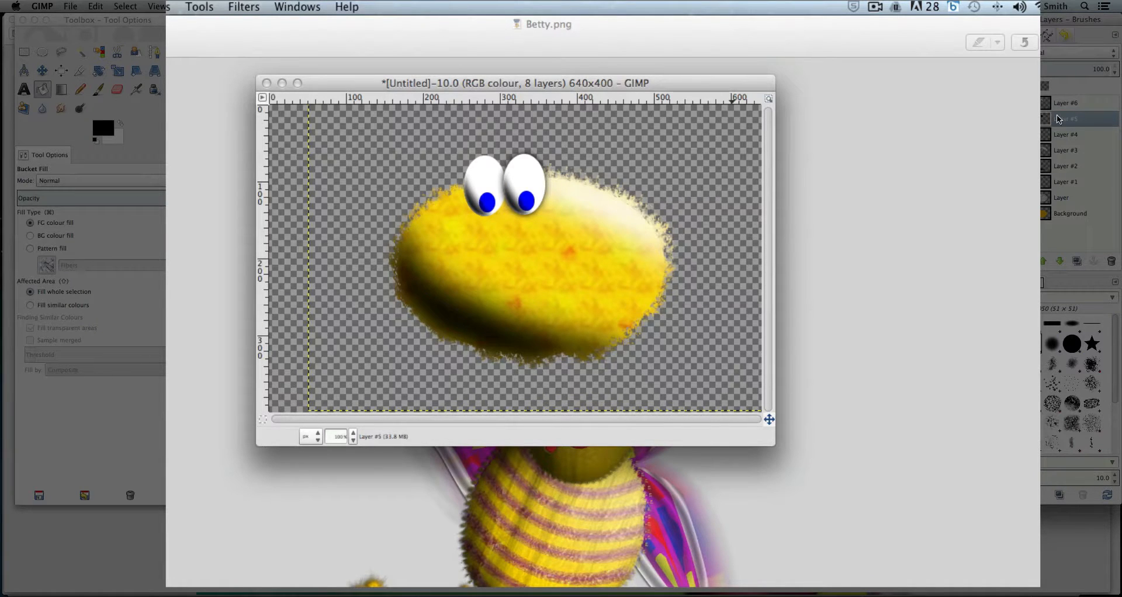
Nudge the blurred black eye layer slightly left with the Move tool so it shadows the eye copy
click(42, 70)
click(522, 186)
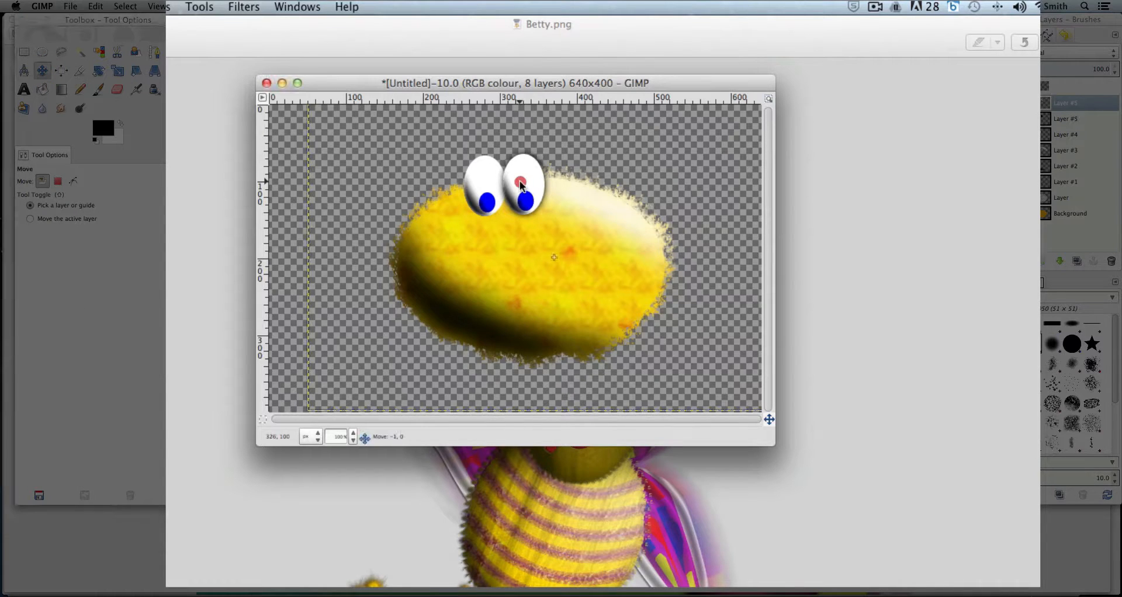
drag(521, 181, 522, 182)
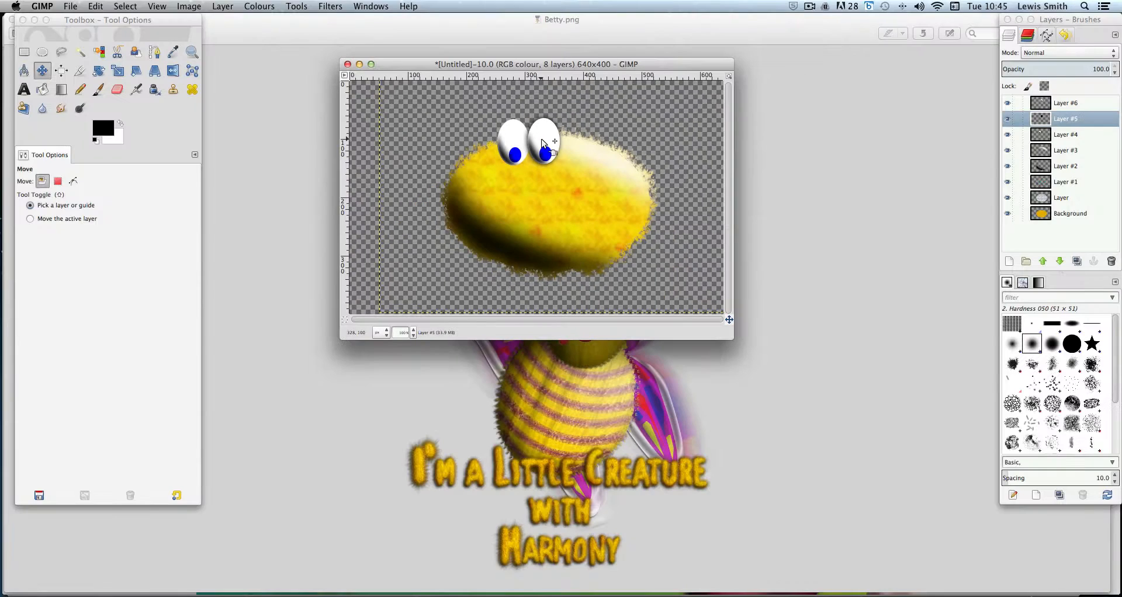
click(1008, 104)
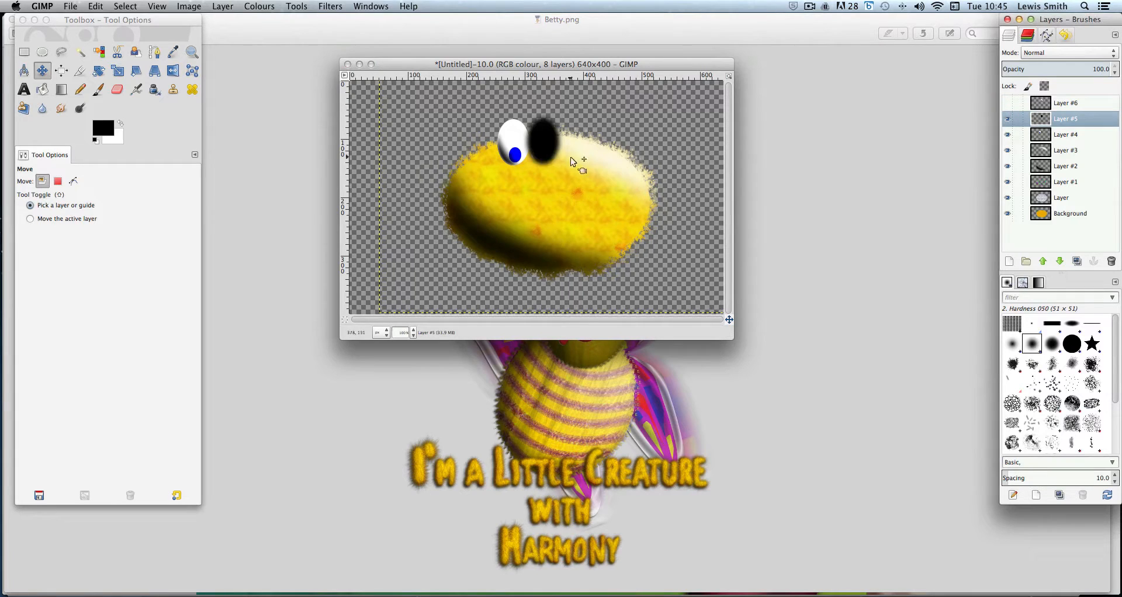
drag(550, 142, 549, 142)
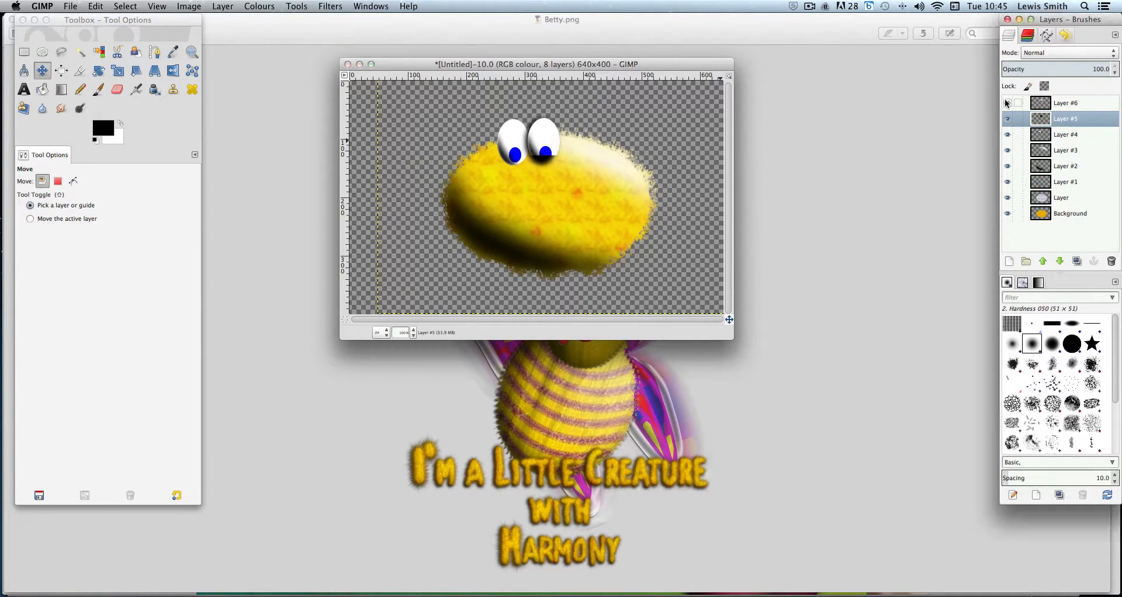
click(1008, 103)
Add a new transparent layer and move it to the bottom of the layer stack
click(1072, 106)
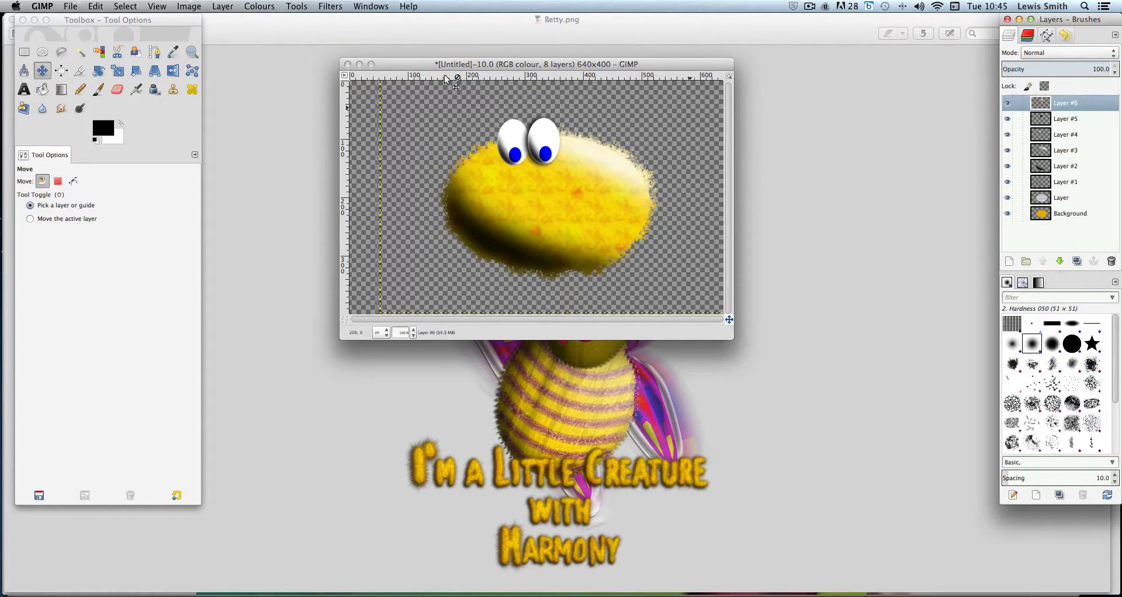
click(223, 7)
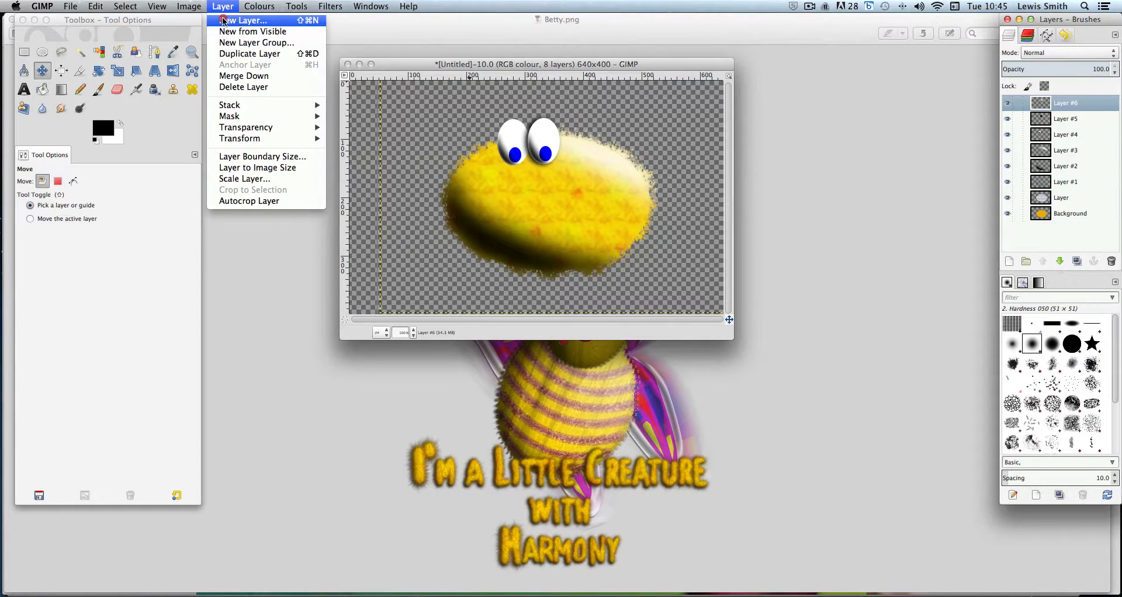
click(224, 20)
drag(161, 23, 264, 26)
click(96, 57)
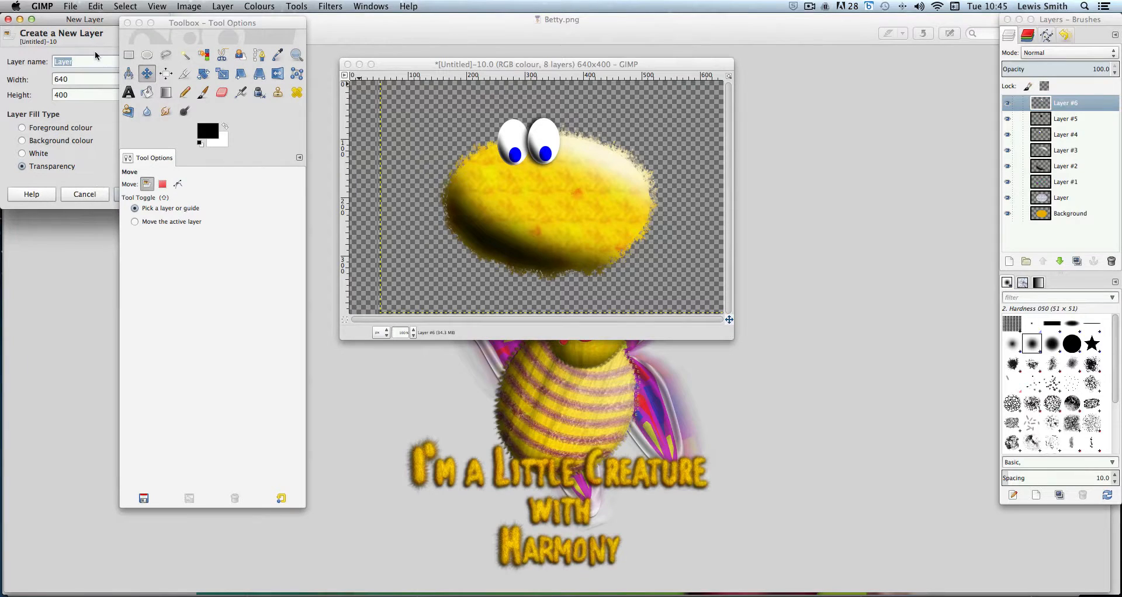
click(144, 195)
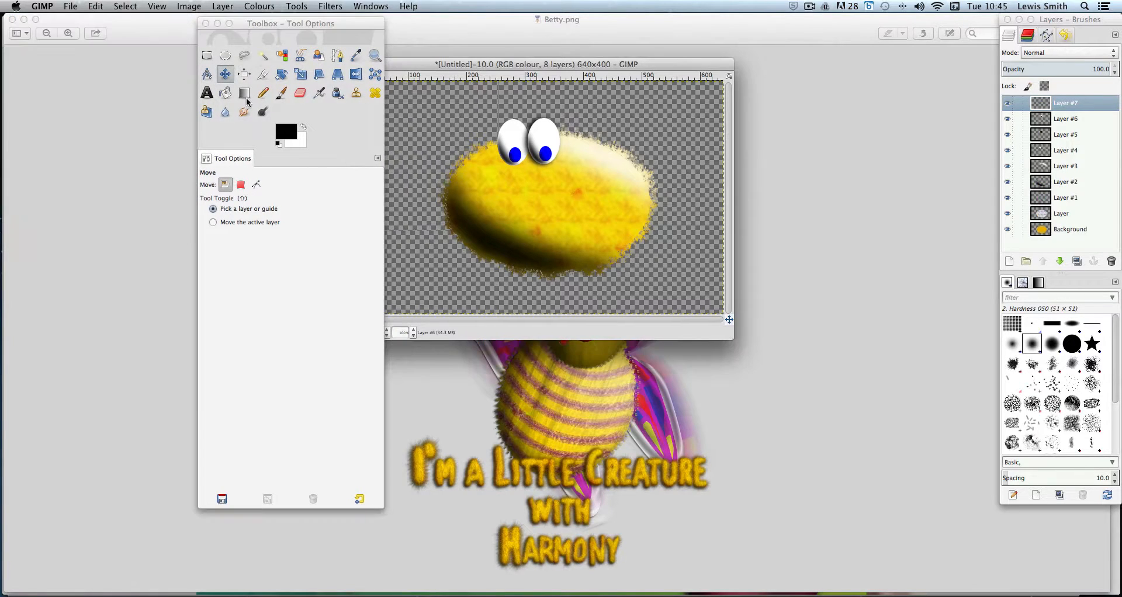
drag(283, 23, 98, 20)
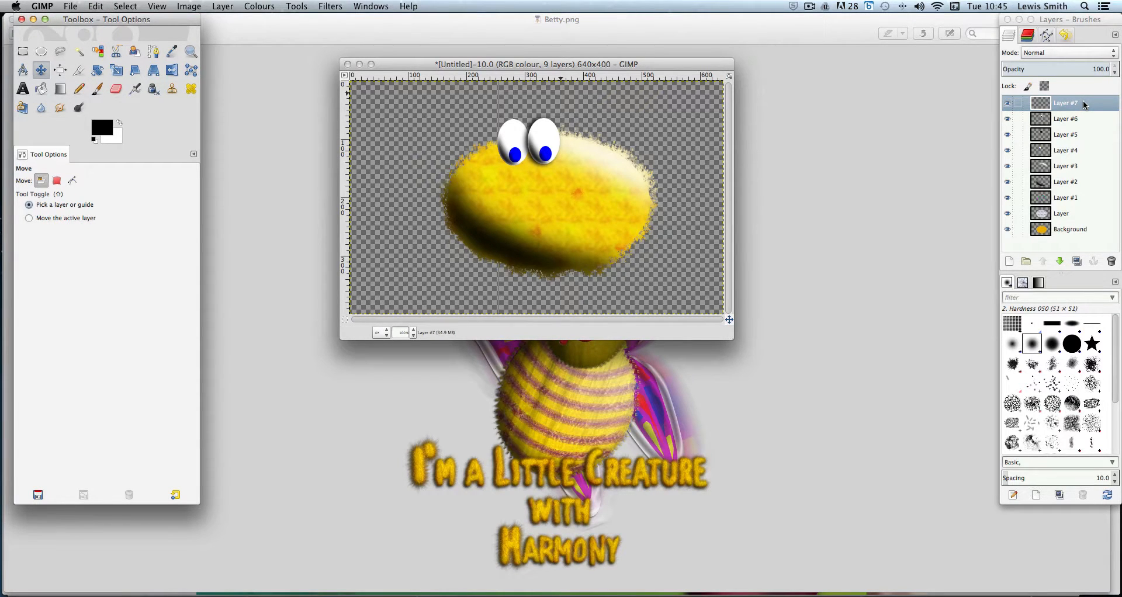
drag(1083, 100, 1075, 246)
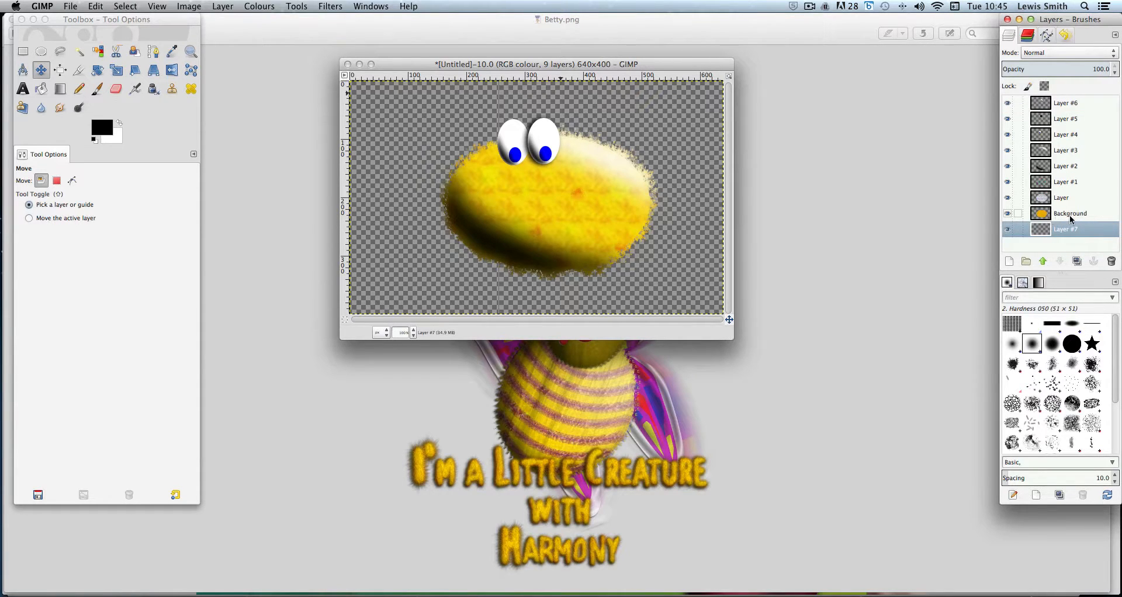
Paint a black horizontal shadow stroke beneath the creature's body on the new bottom layer with a 79.28 size brush
click(1069, 215)
click(1071, 226)
click(1070, 226)
click(97, 89)
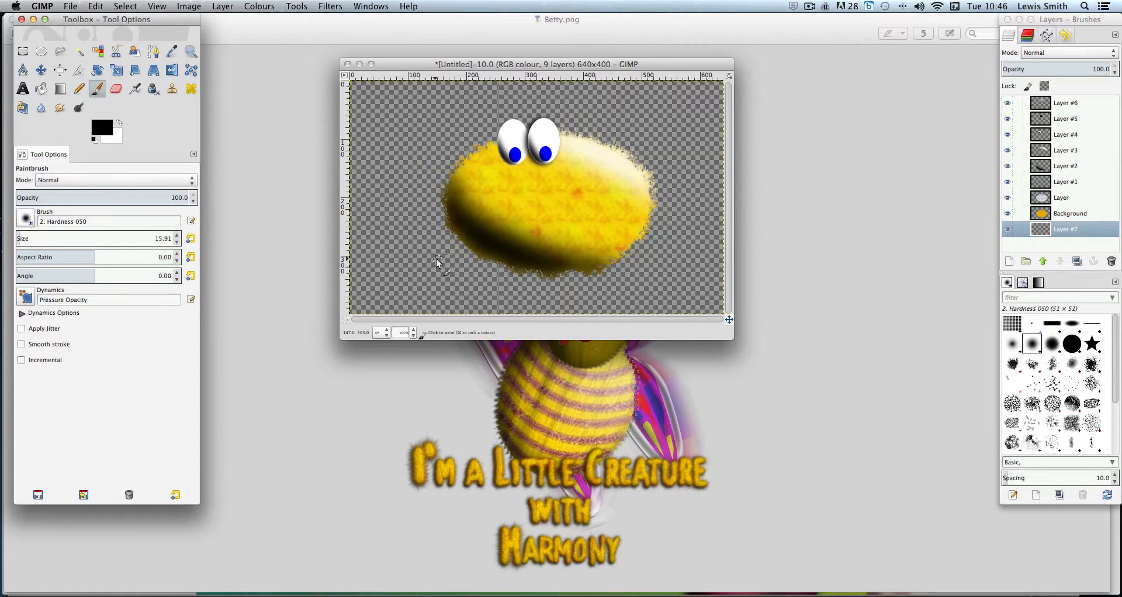
click(37, 238)
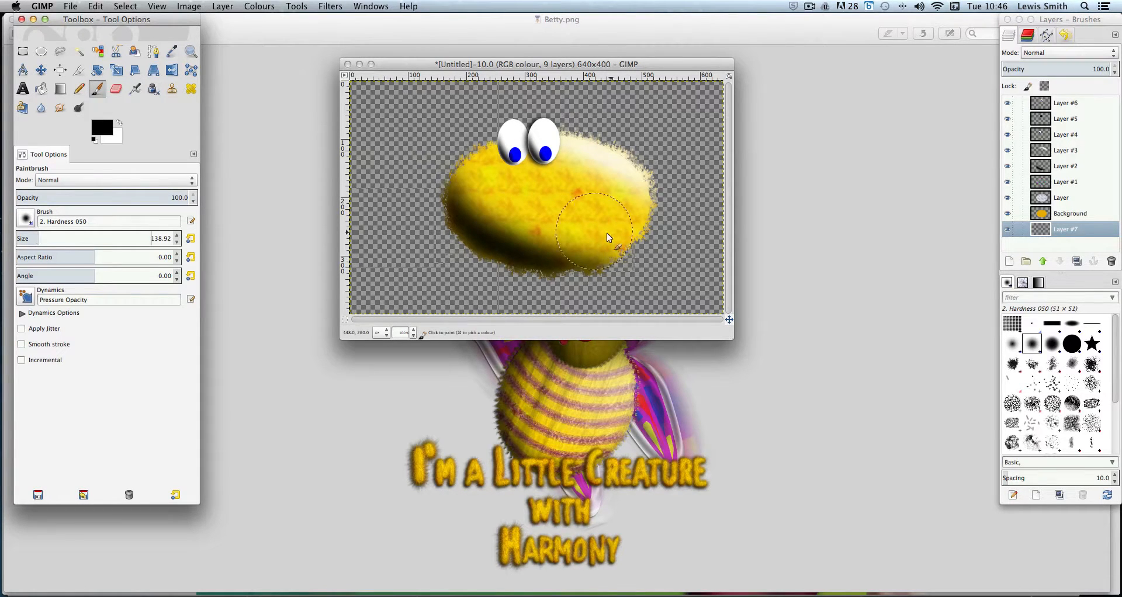
click(27, 237)
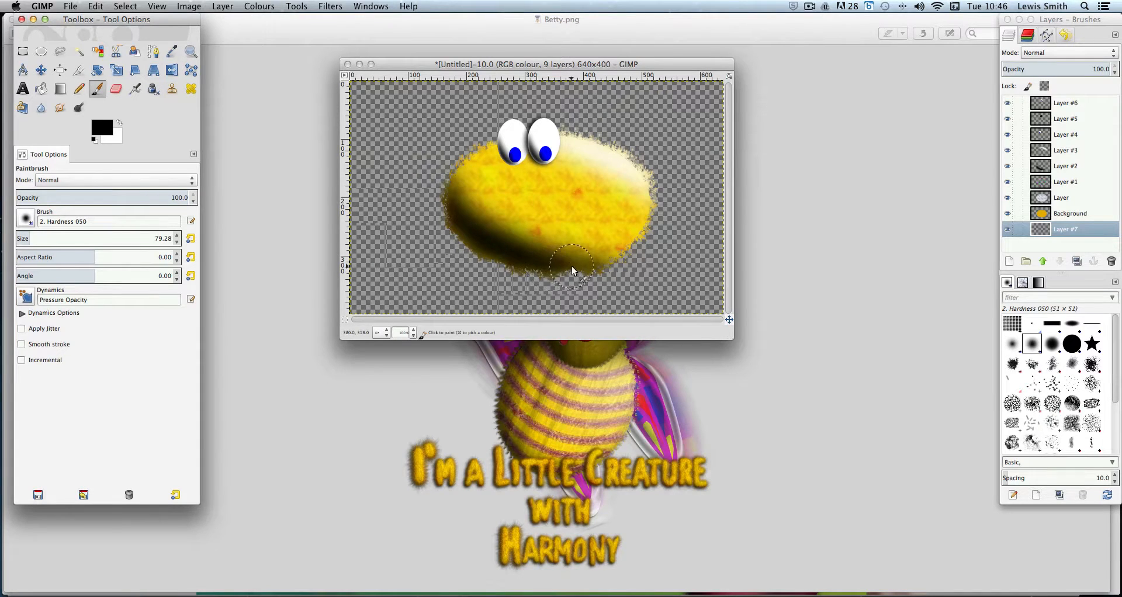
mouse_move(572, 266)
mouse_down()
mouse_move(412, 270)
mouse_move(579, 277)
mouse_move(388, 268)
mouse_move(544, 272)
mouse_move(410, 266)
mouse_move(423, 265)
mouse_up()
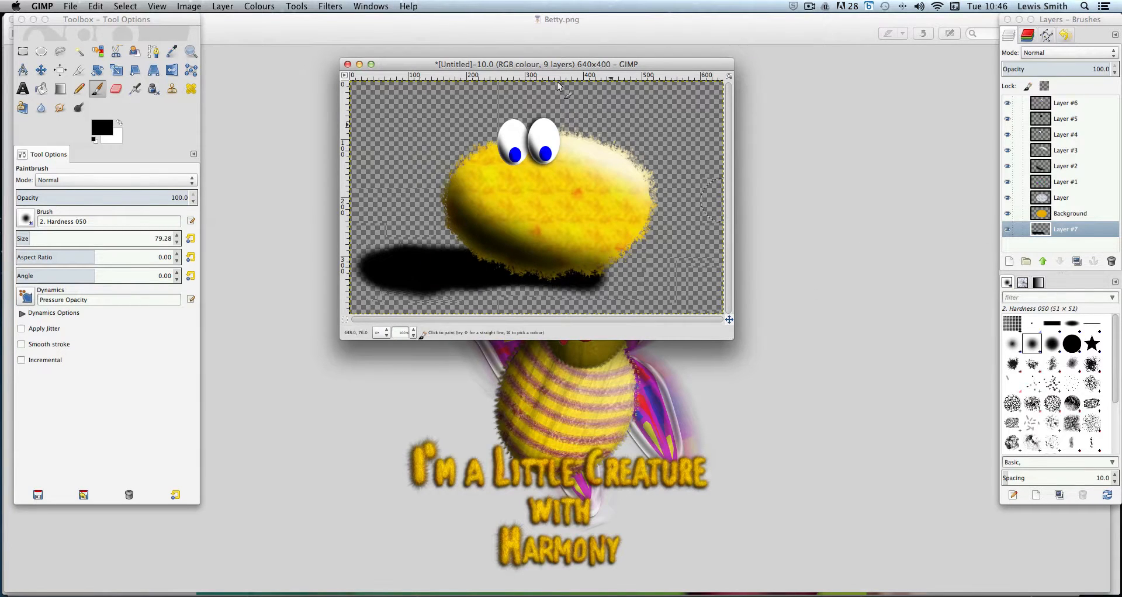
Apply a Gaussian Blur with a 12 px radius to the shadow layer
click(326, 7)
mouse_move(343, 70)
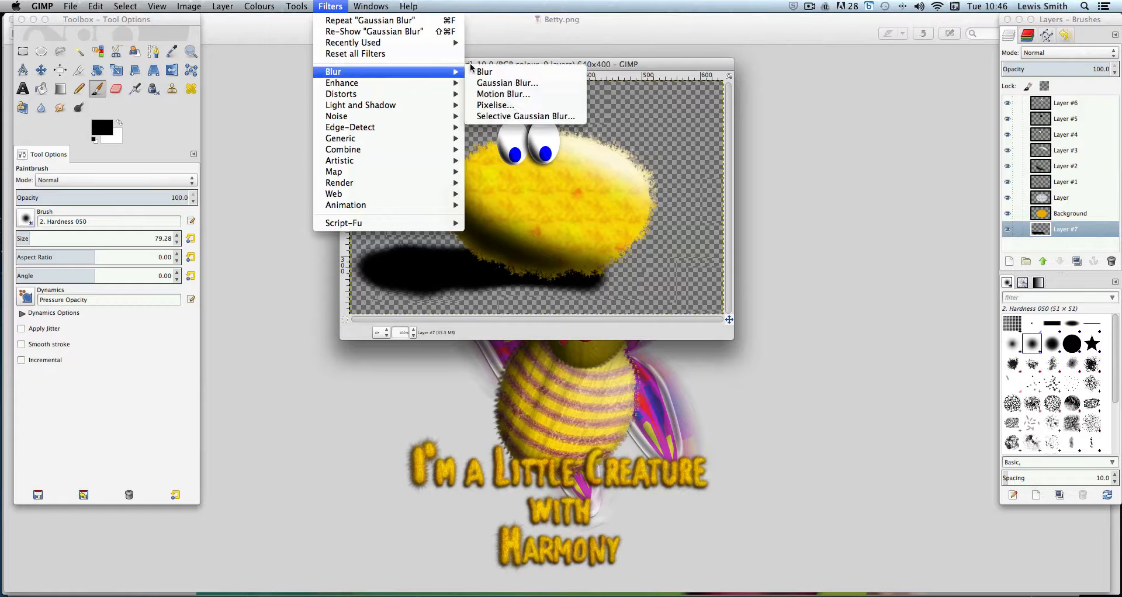
click(503, 81)
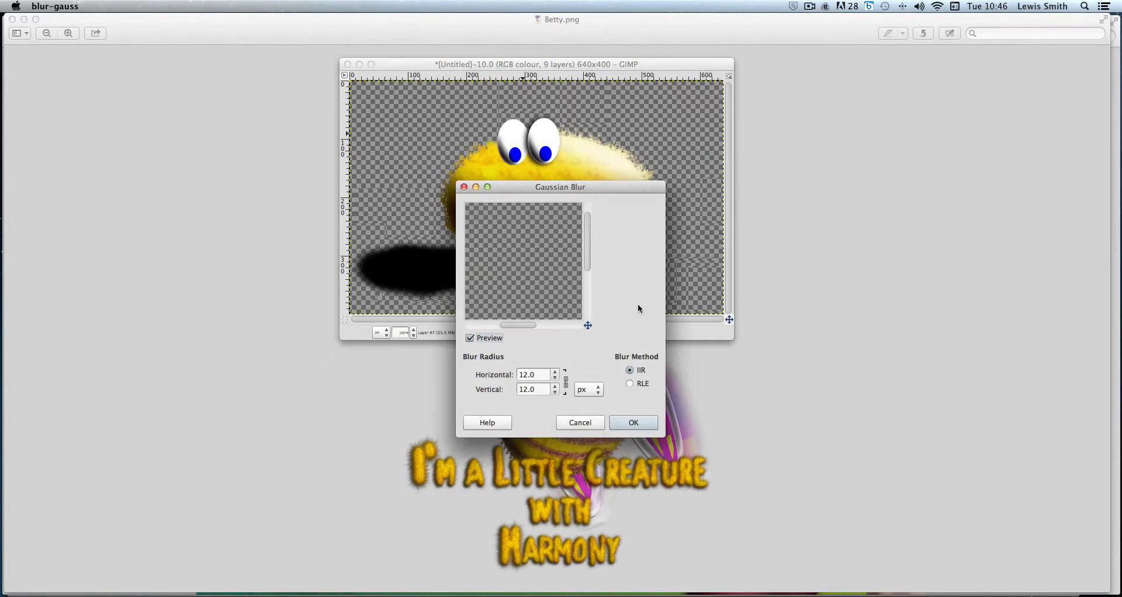
drag(613, 188, 859, 174)
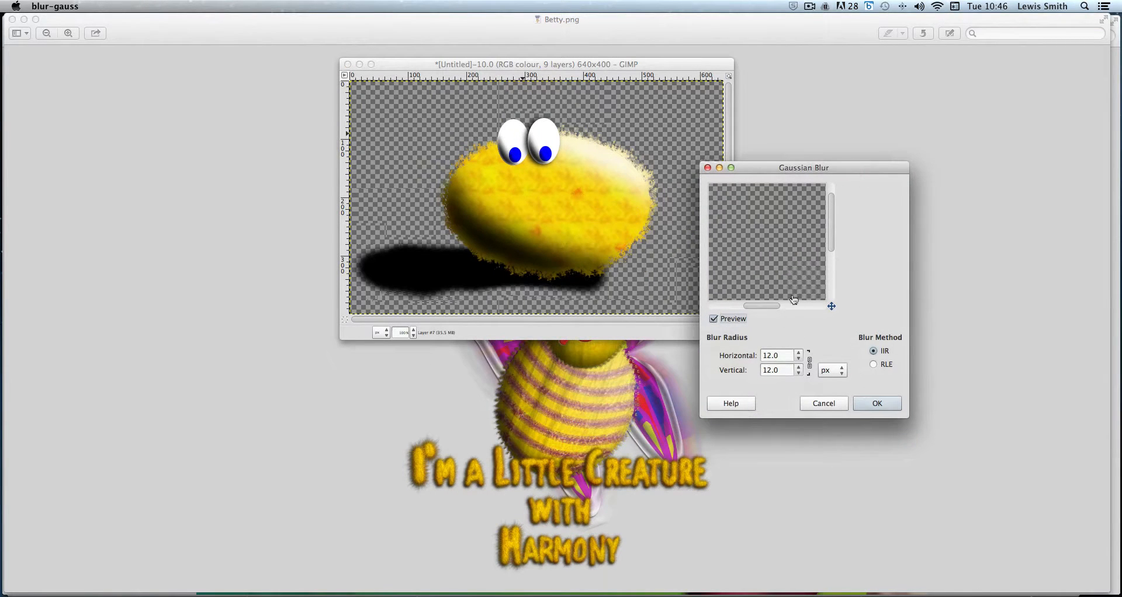
drag(833, 226, 833, 264)
drag(764, 307, 747, 310)
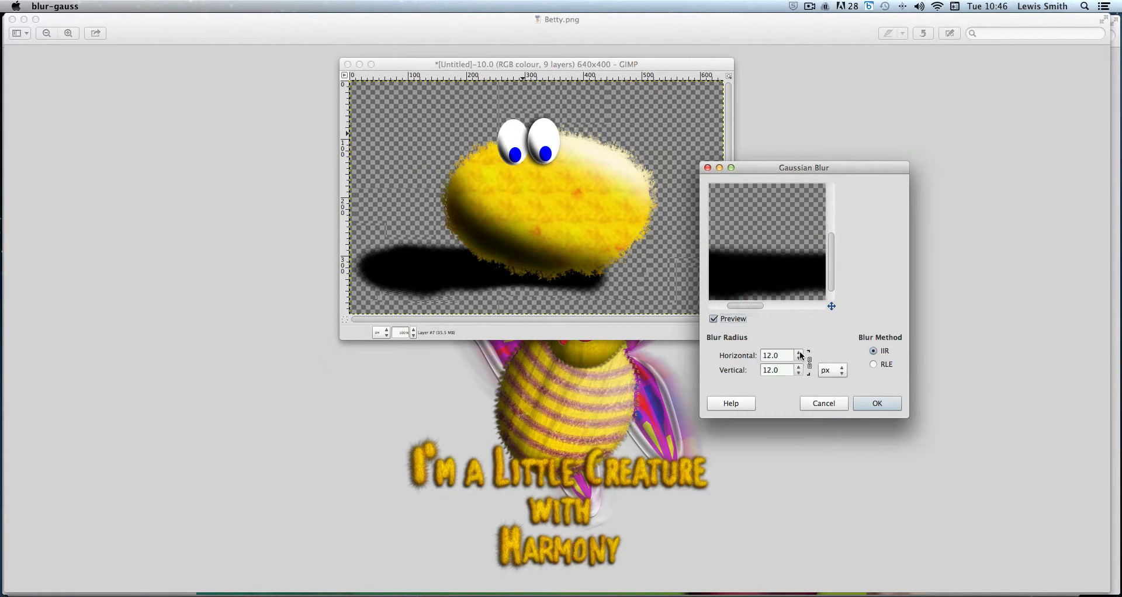
drag(801, 355, 801, 354)
click(871, 405)
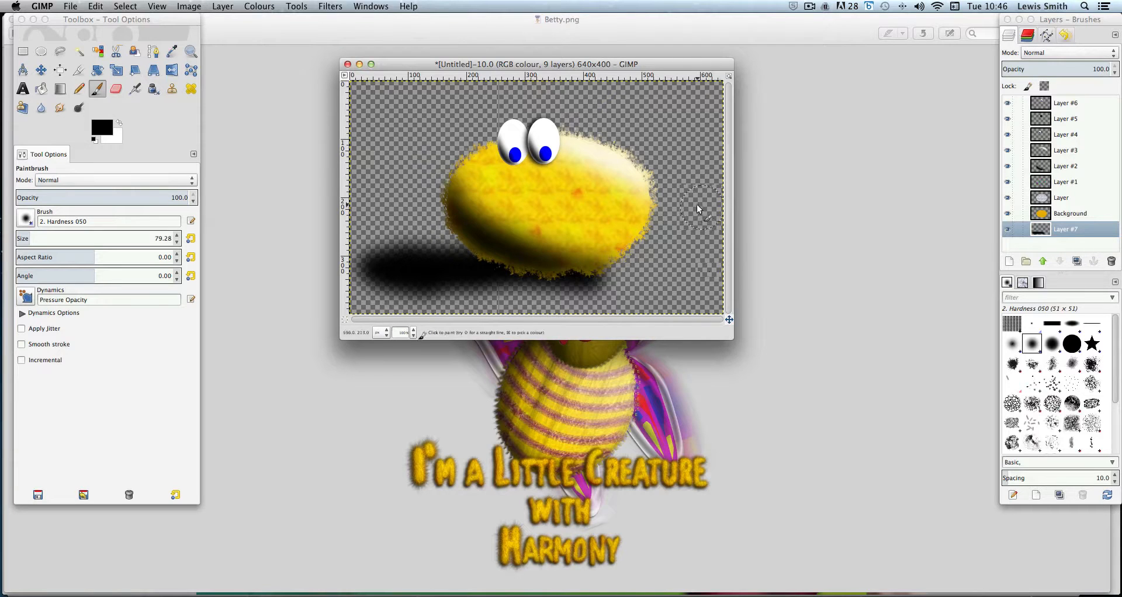
Switch to the Betty.png reference image and return to GIMP
click(645, 34)
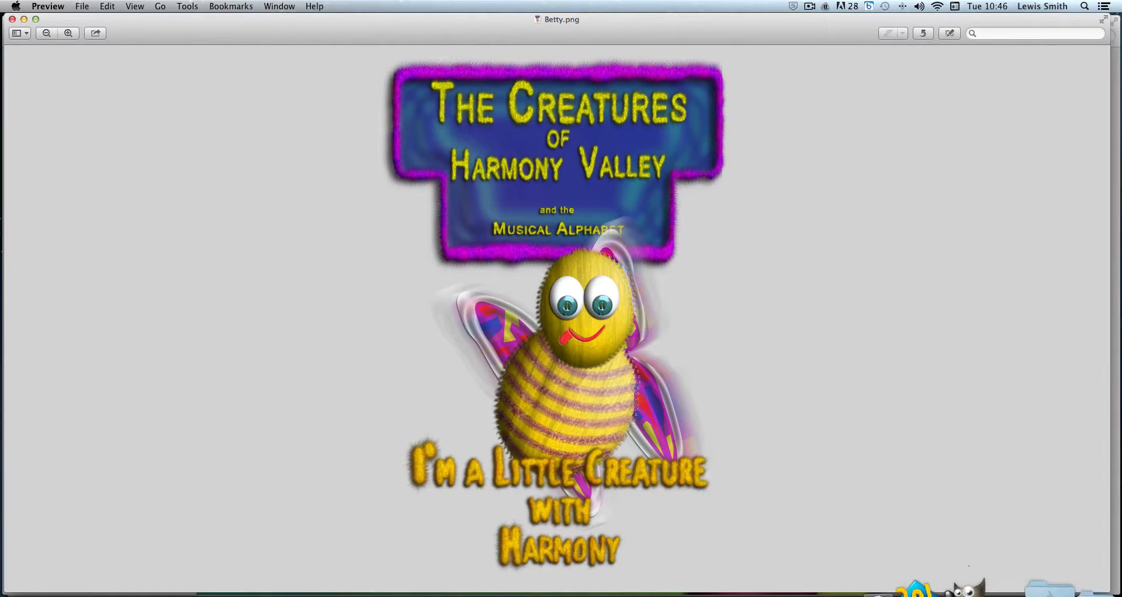
click(977, 588)
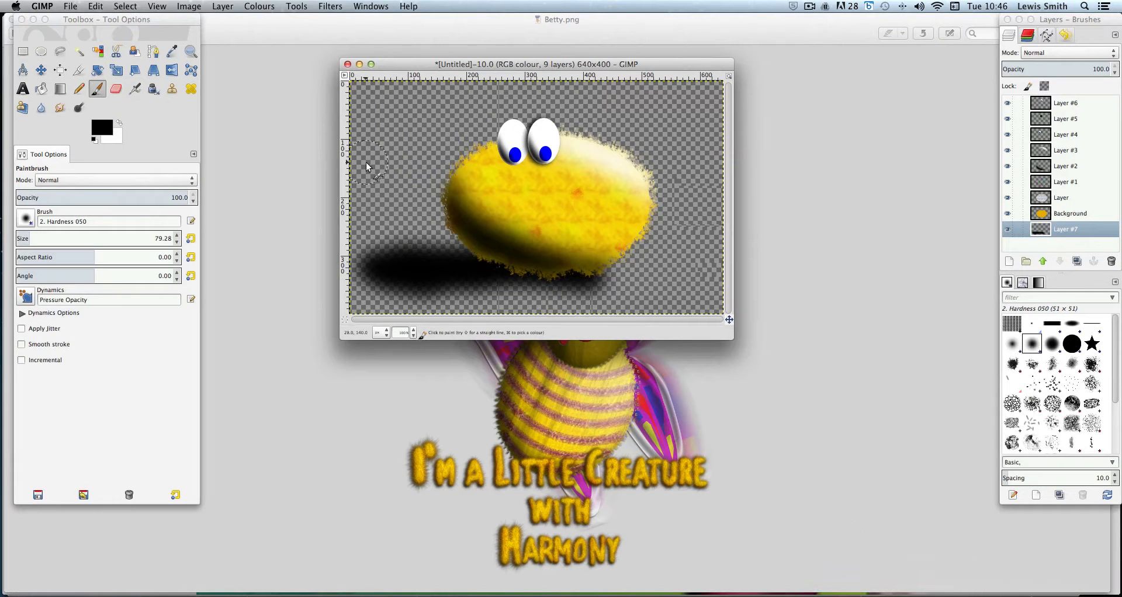